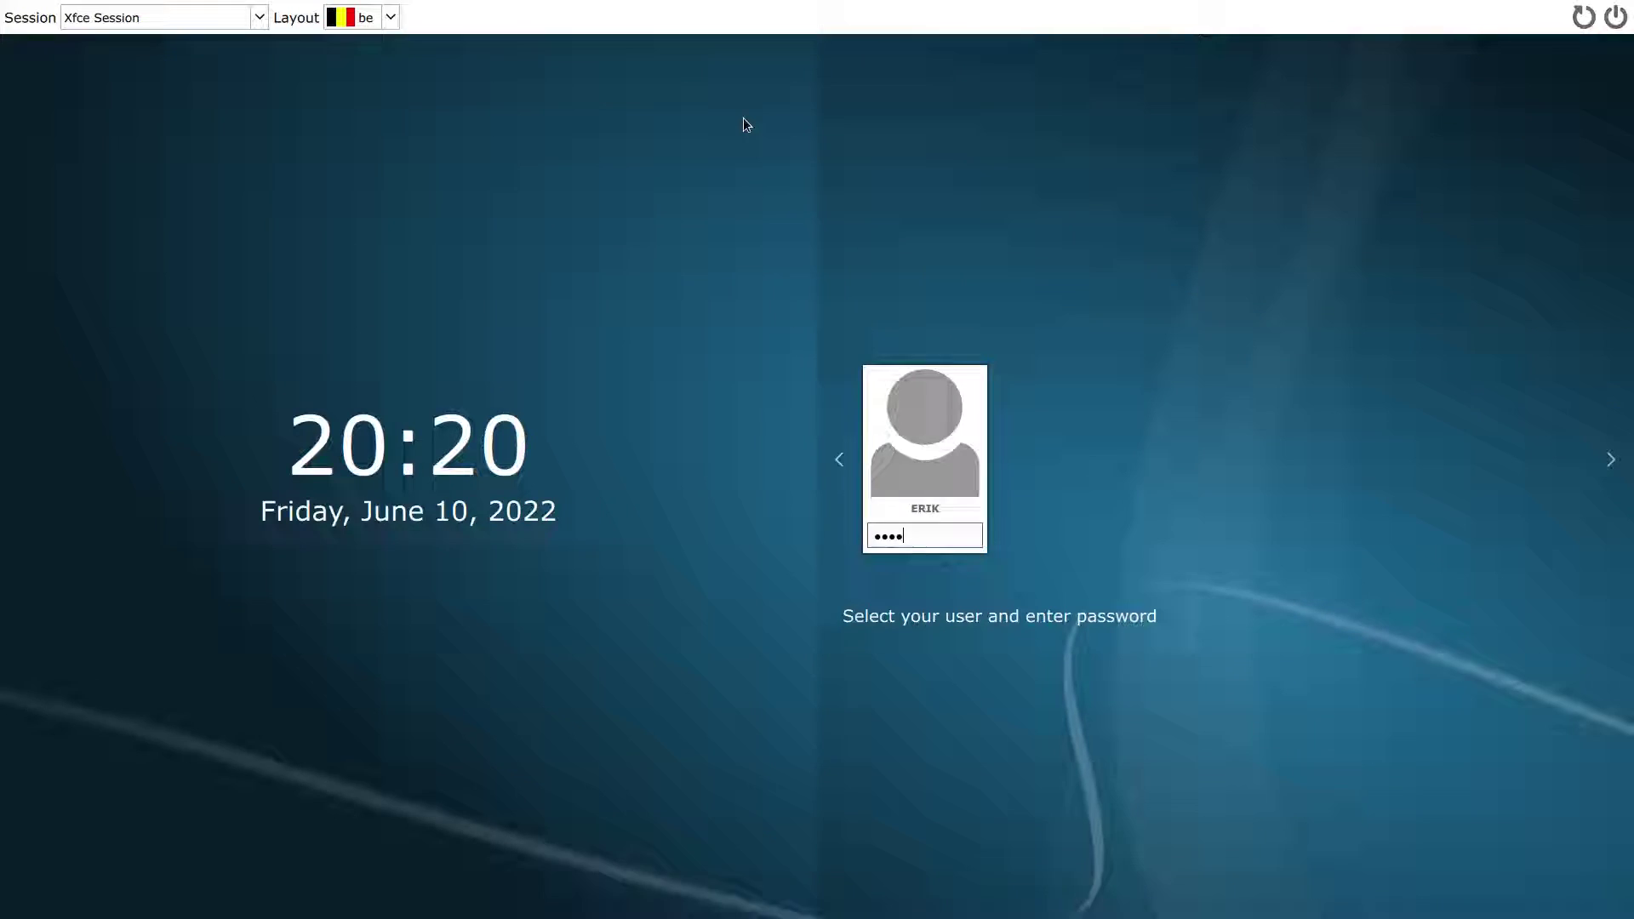
- Submit the account password at the LightDM greeter to start the Xfce session
key("Return")
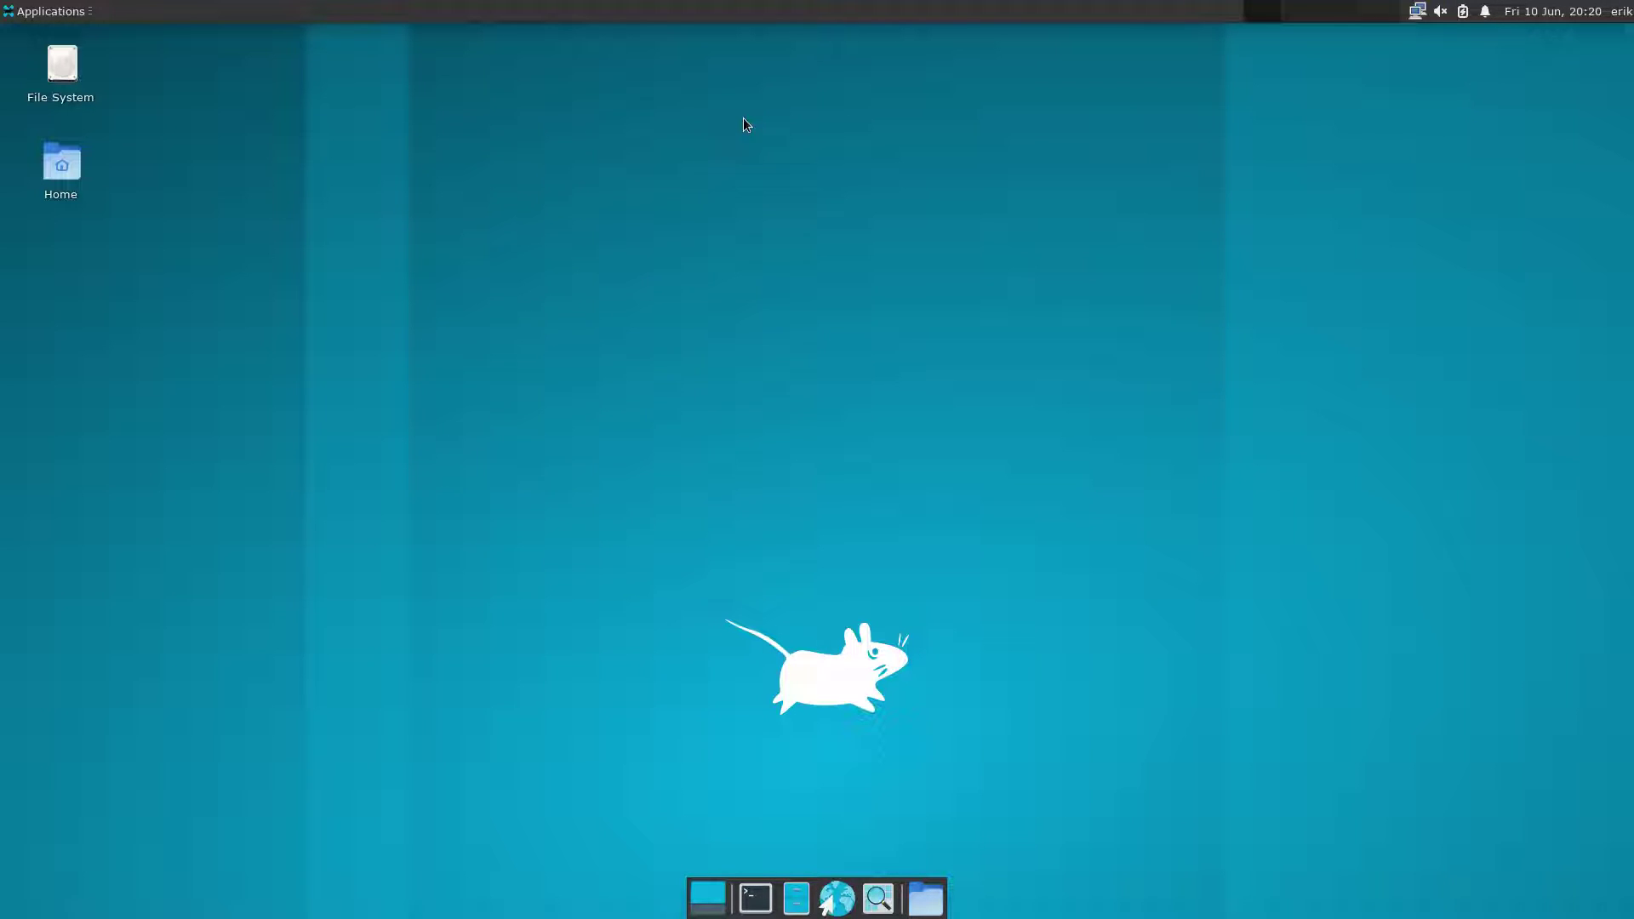
- Run get-nemesis-on-alci in a home-folder terminal to clone the nemesis scripts, then close it
left_click(930, 910)
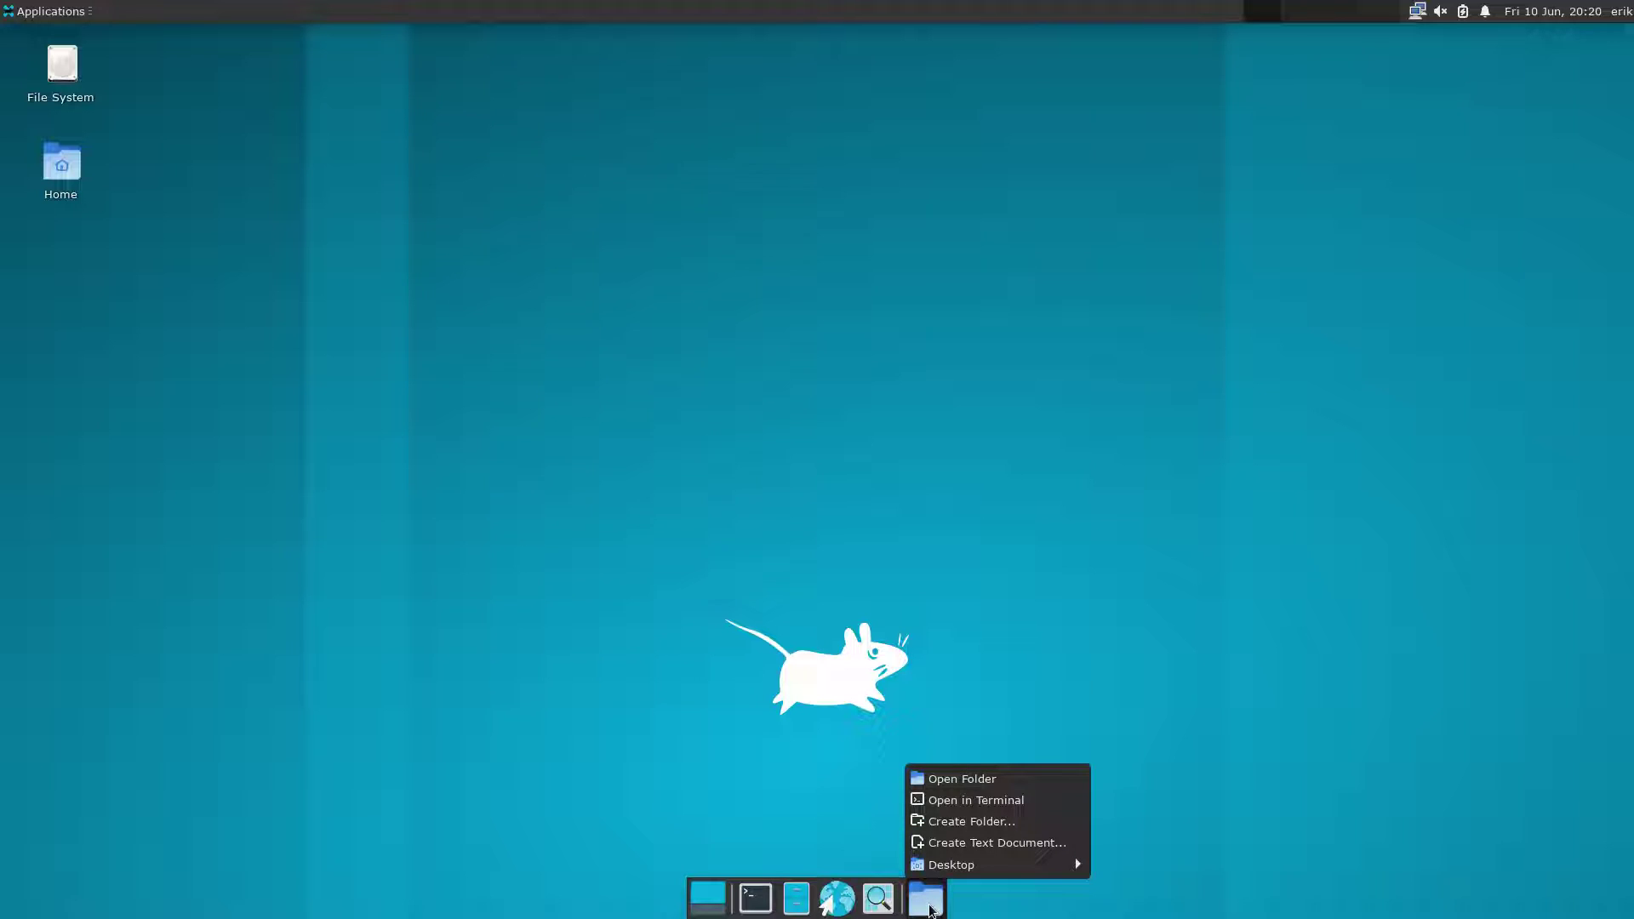
left_click(983, 800)
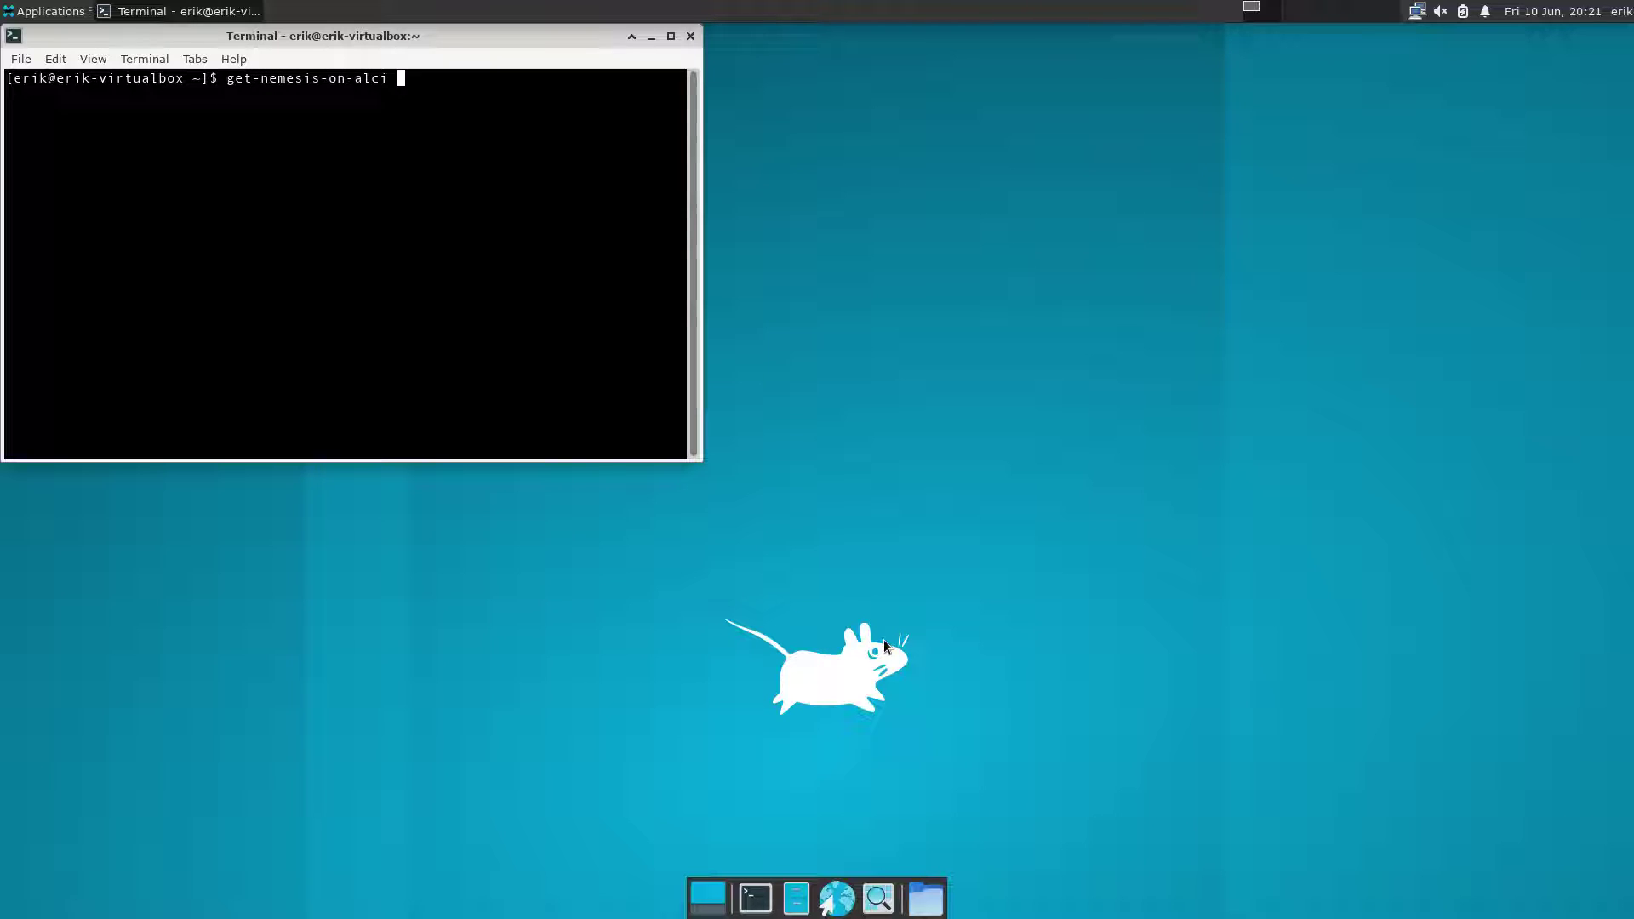
key("Return")
key("Return")
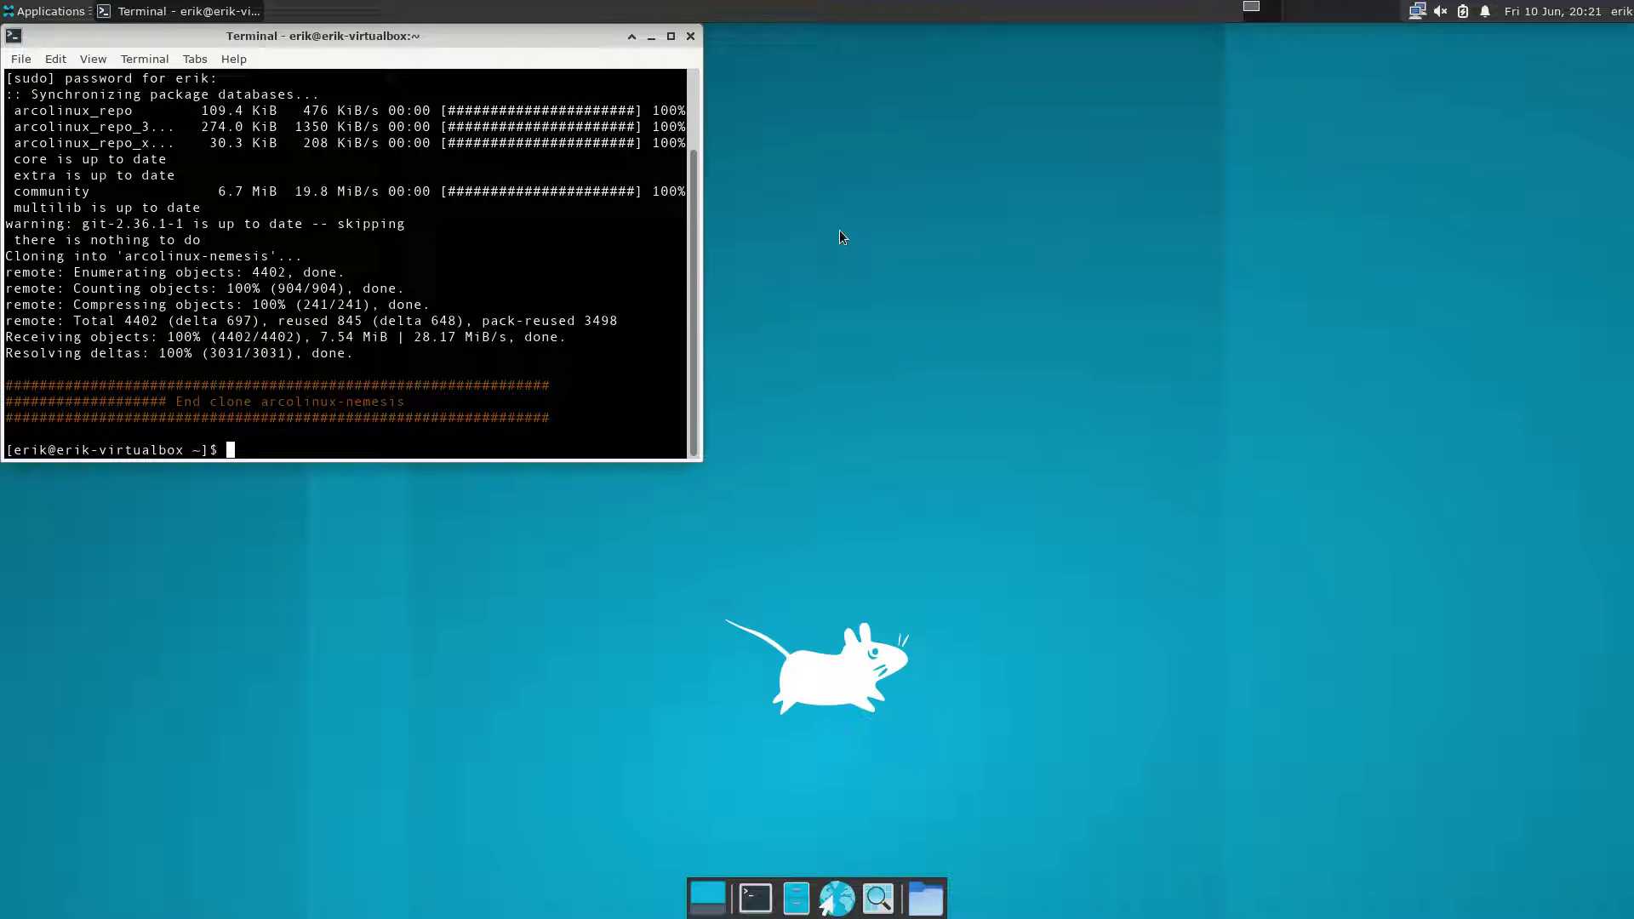
left_click(692, 39)
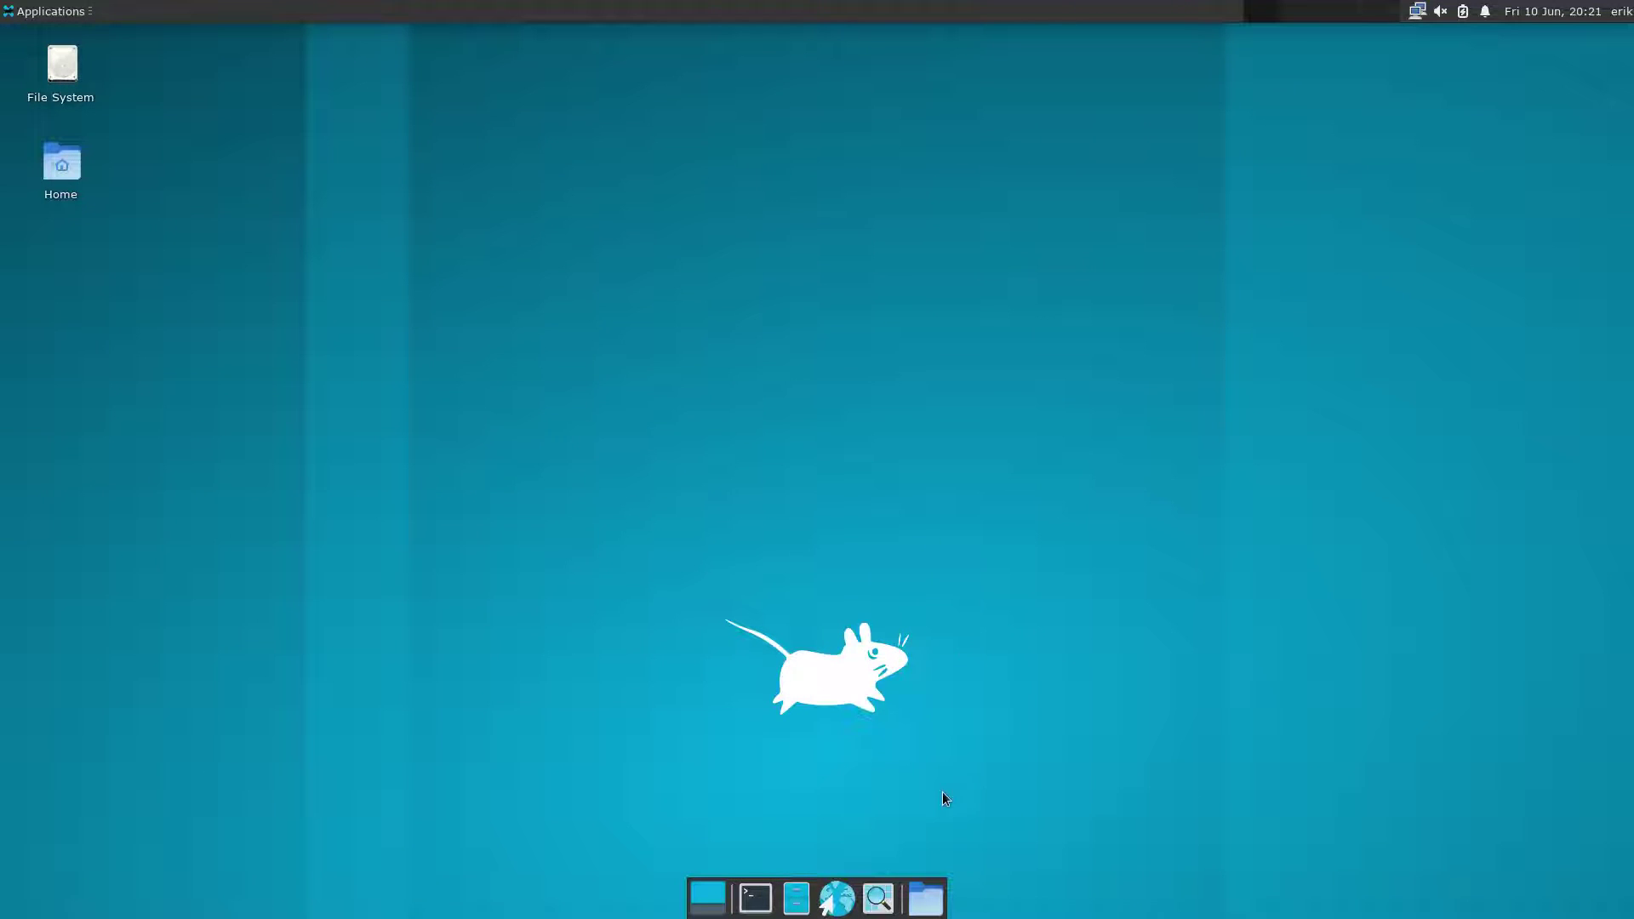
- Open a terminal in the DATA/arcolinux-nemesis folder
left_click(933, 909)
mouse_move(976, 849)
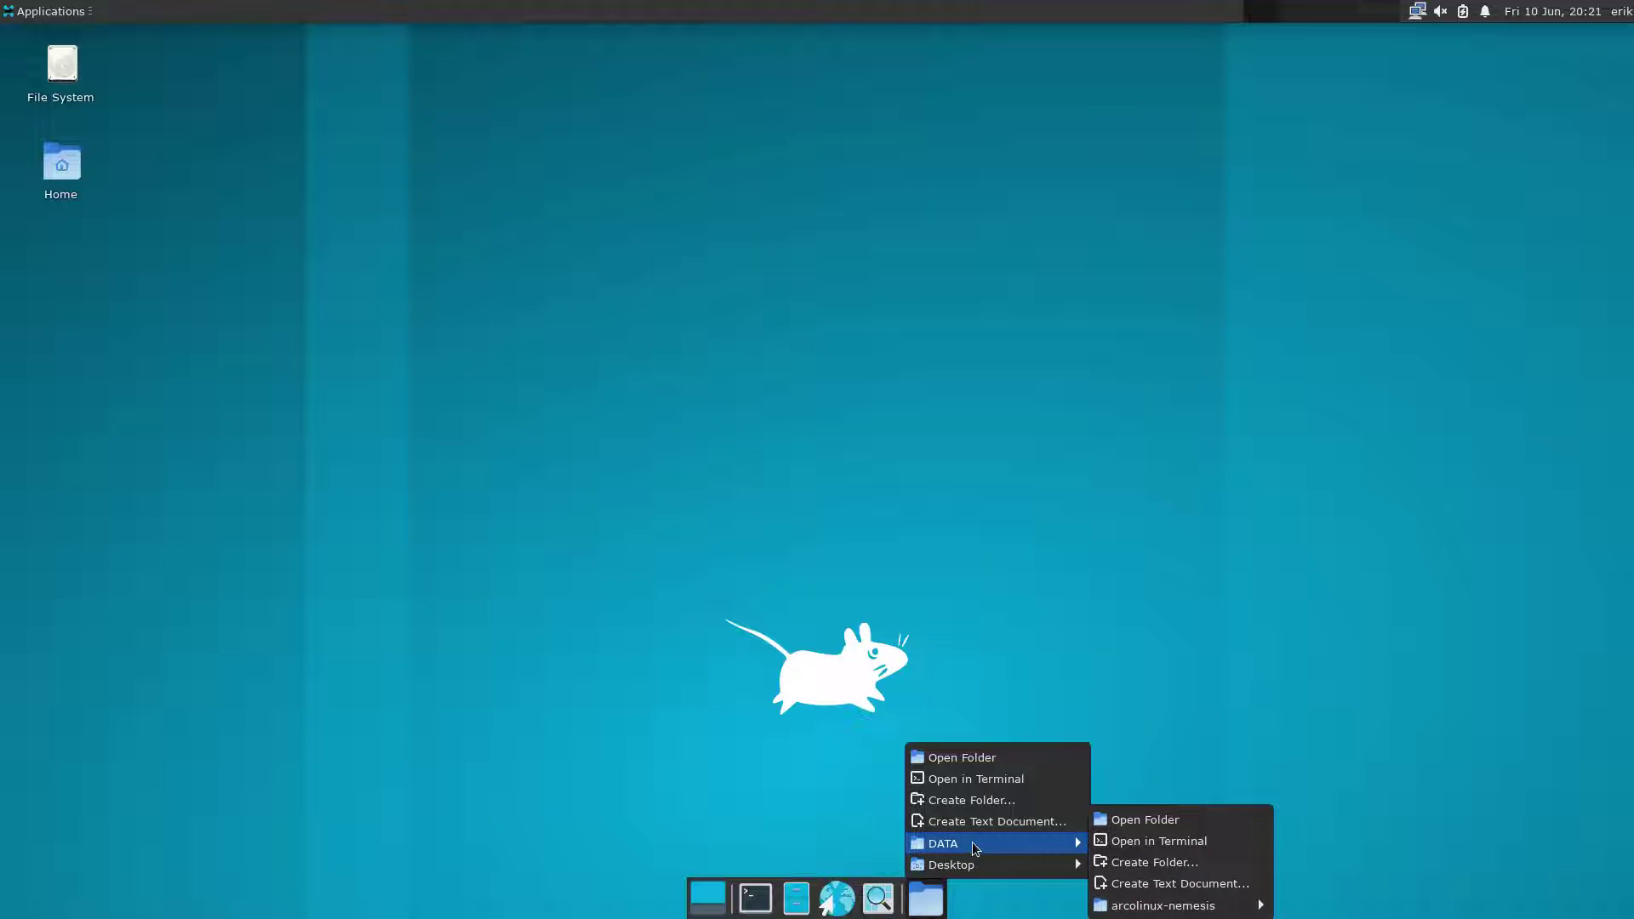
mouse_move(1155, 907)
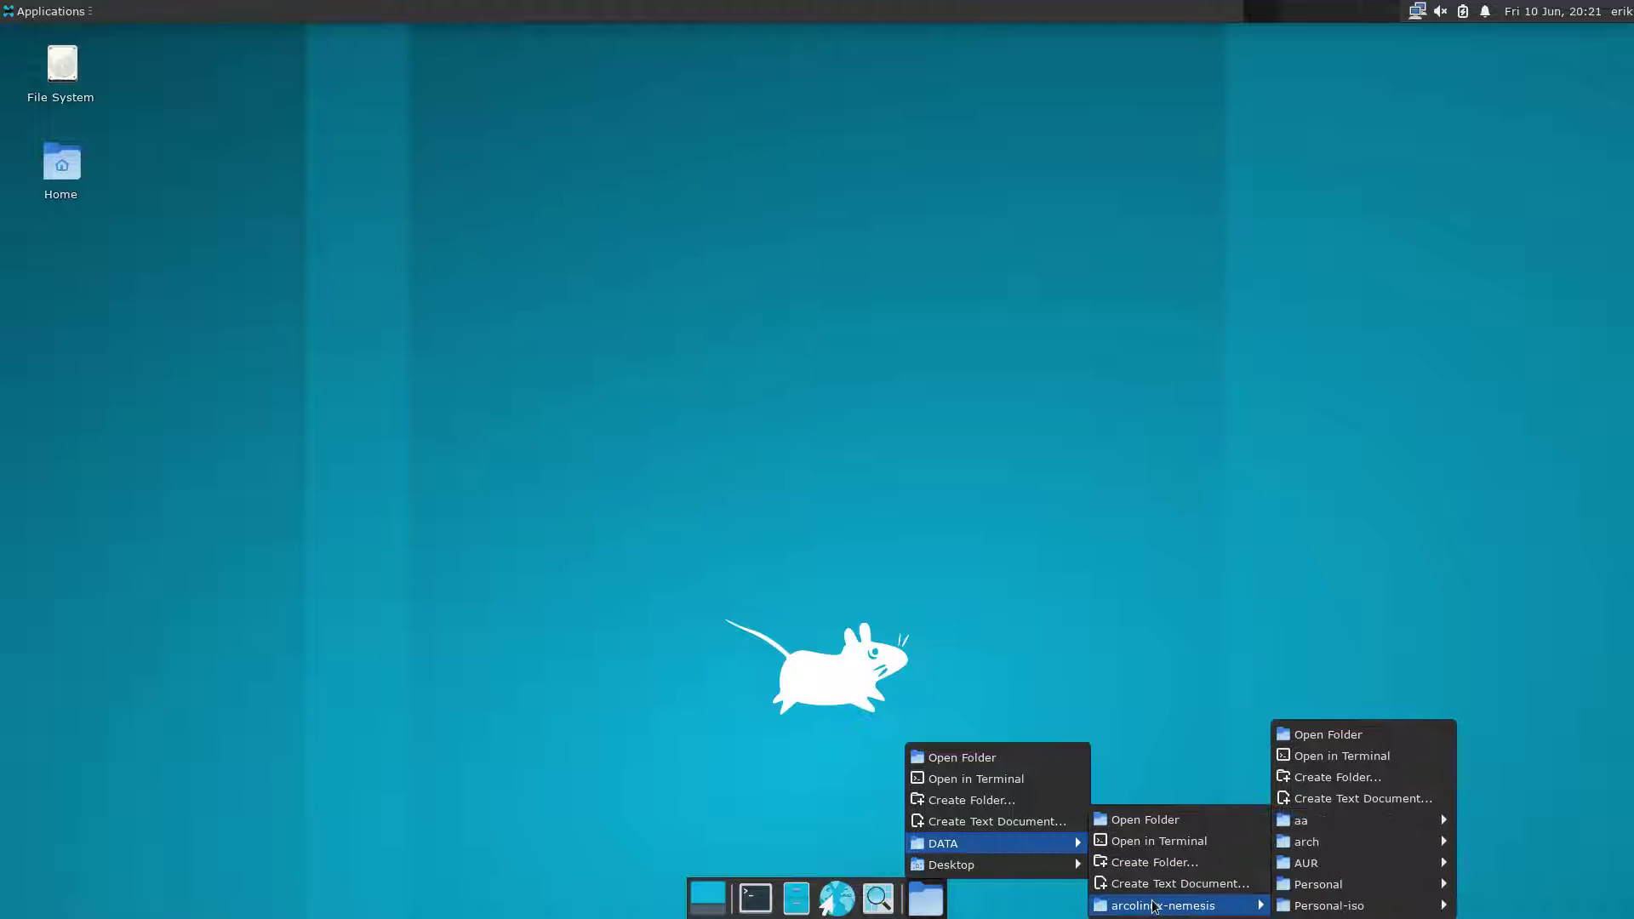
left_click(1353, 756)
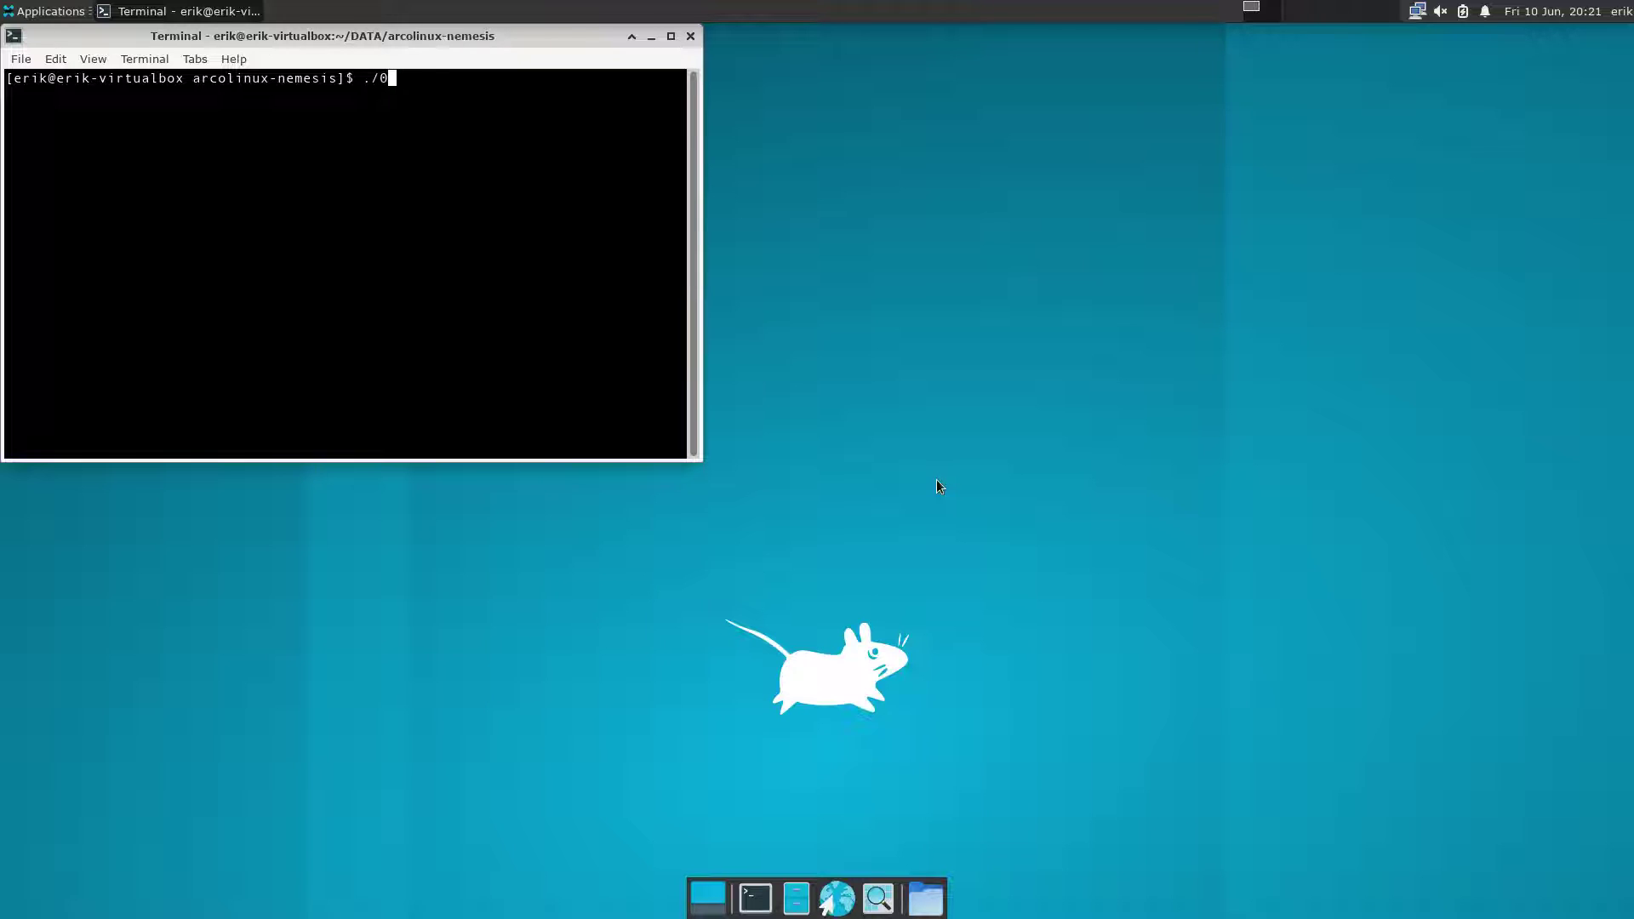
- Run ./0-current-choices.sh and authorize it with the sudo password
type("0")
key("Tab")
key("Return")
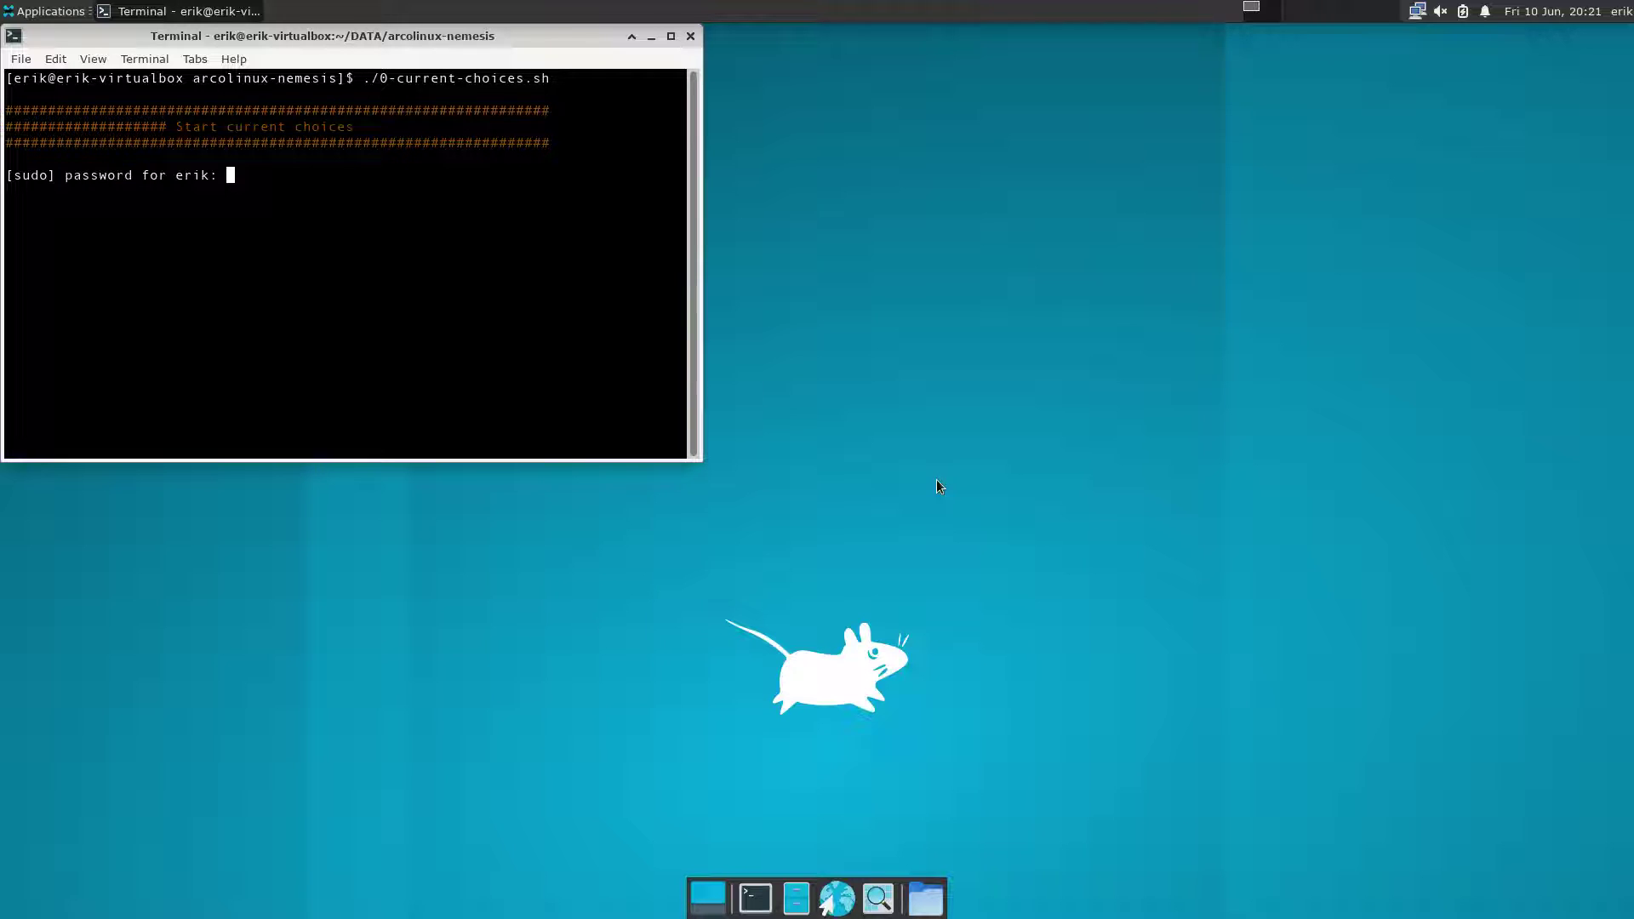
key("Return")
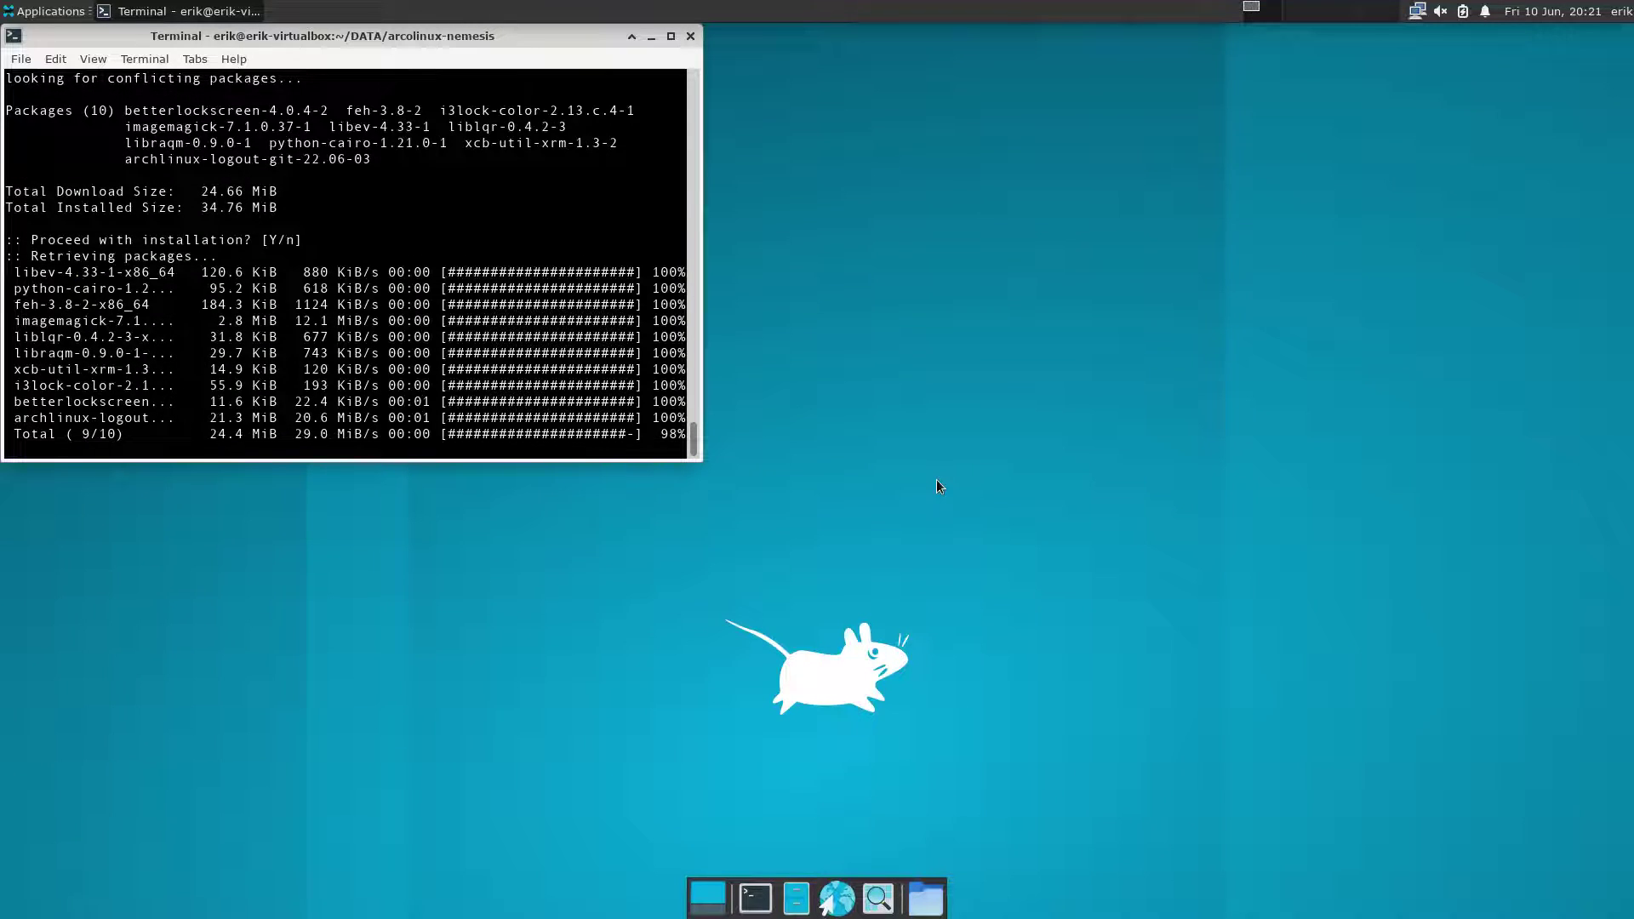
left_click(755, 898)
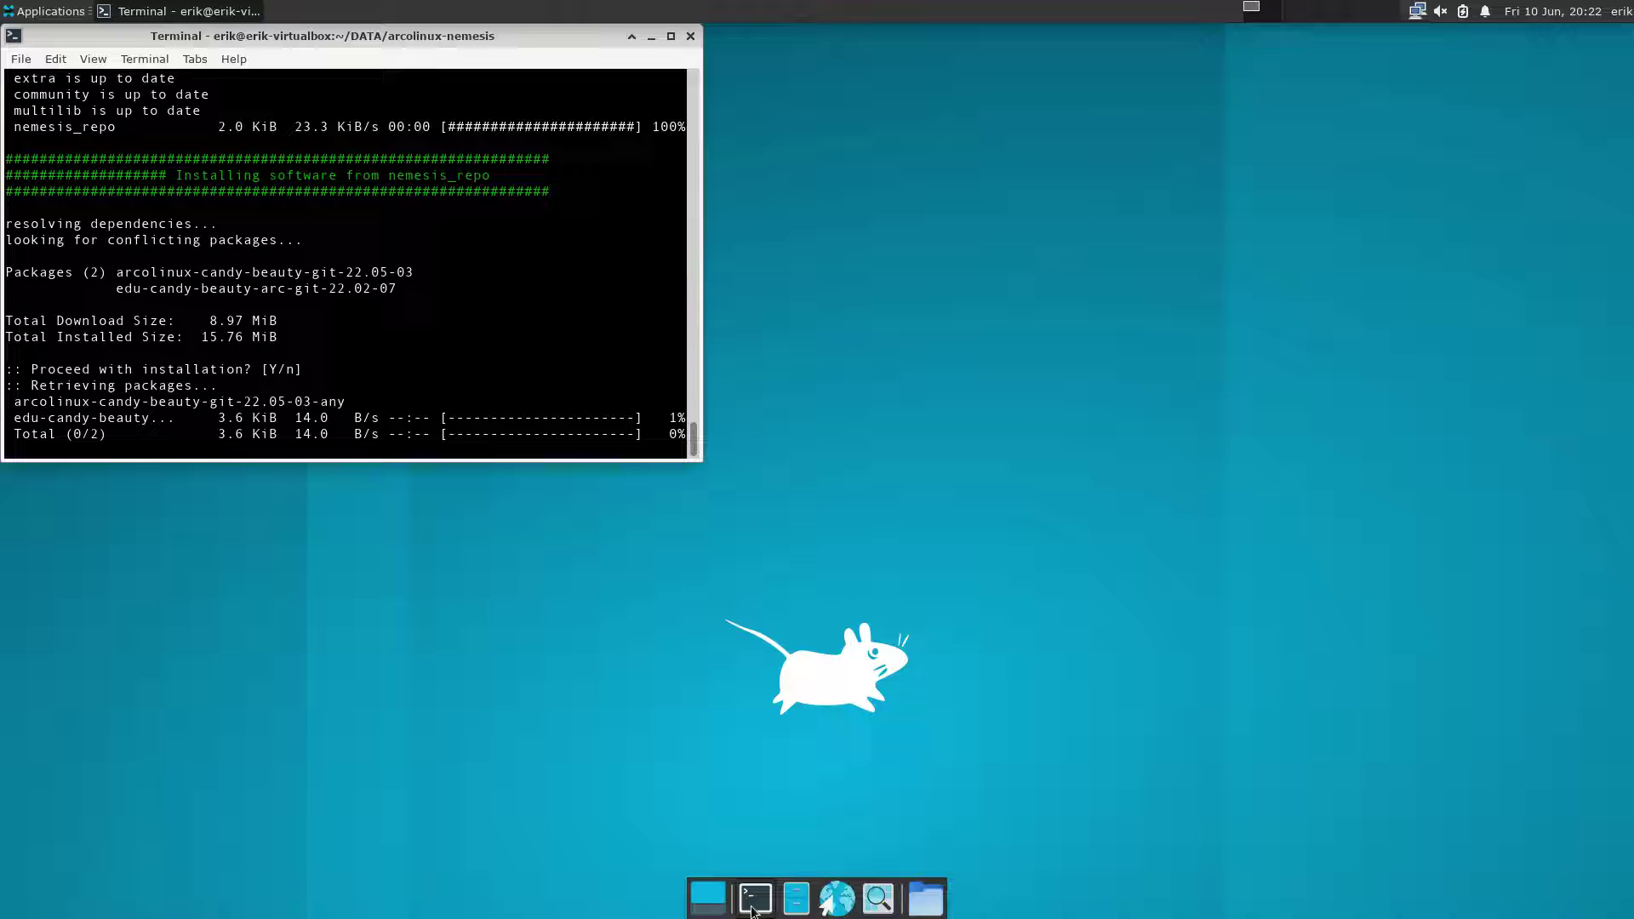
left_click_drag(969, 38, 1074, 124)
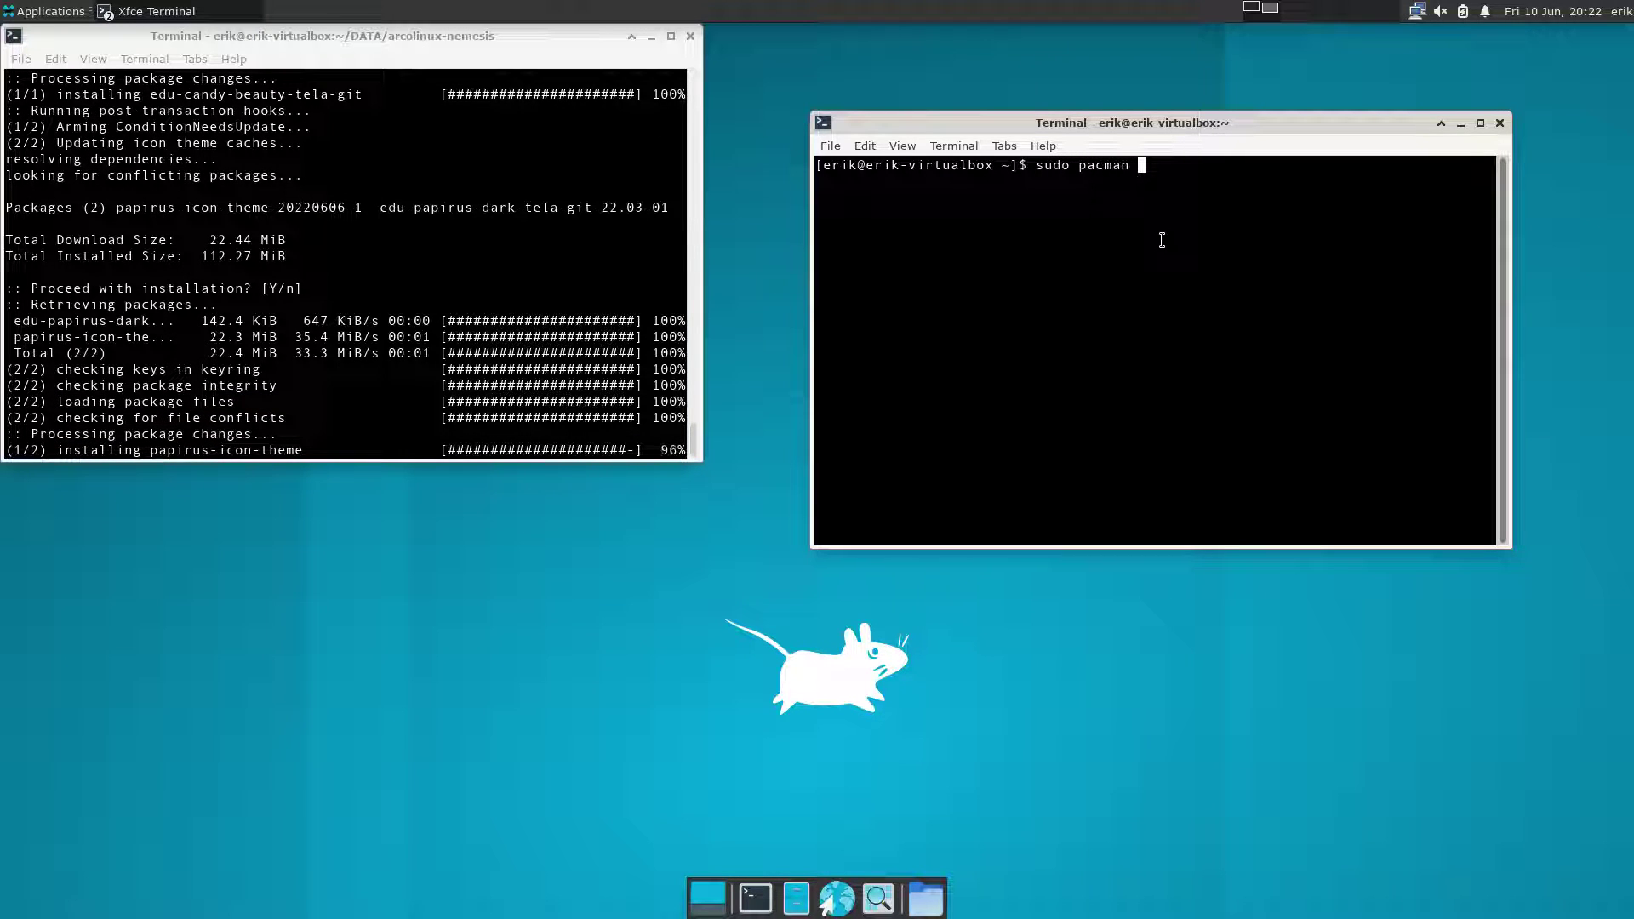
type("ripgrep")
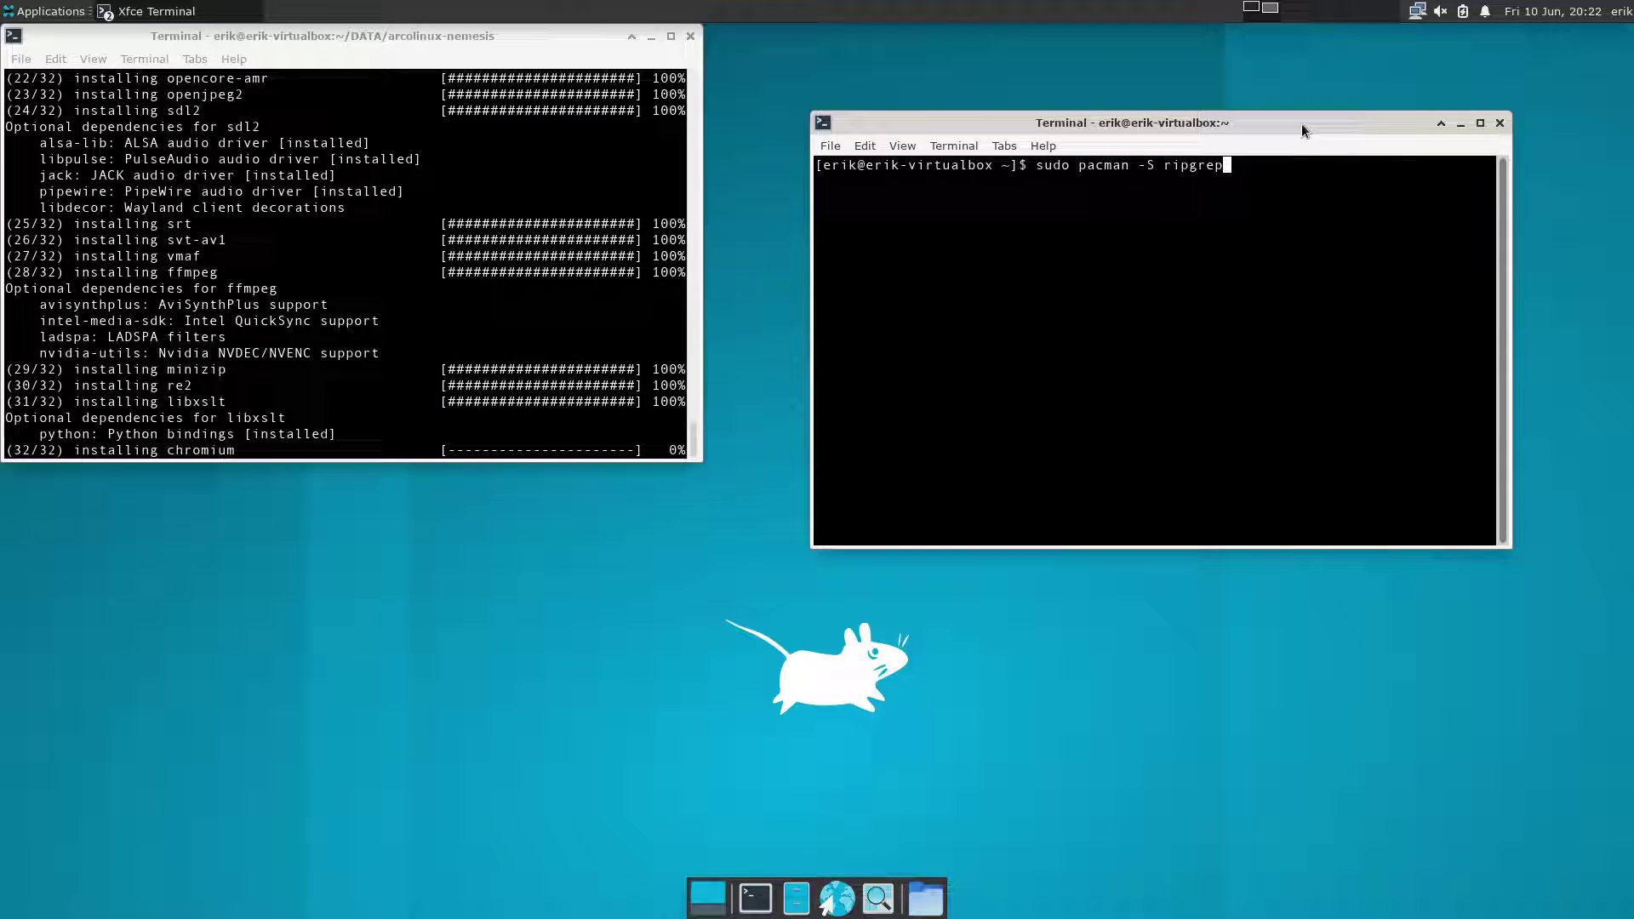
- Close the spare terminal, move the install terminal right, and open arcolinux-nemesis in Thunar
left_click(1500, 123)
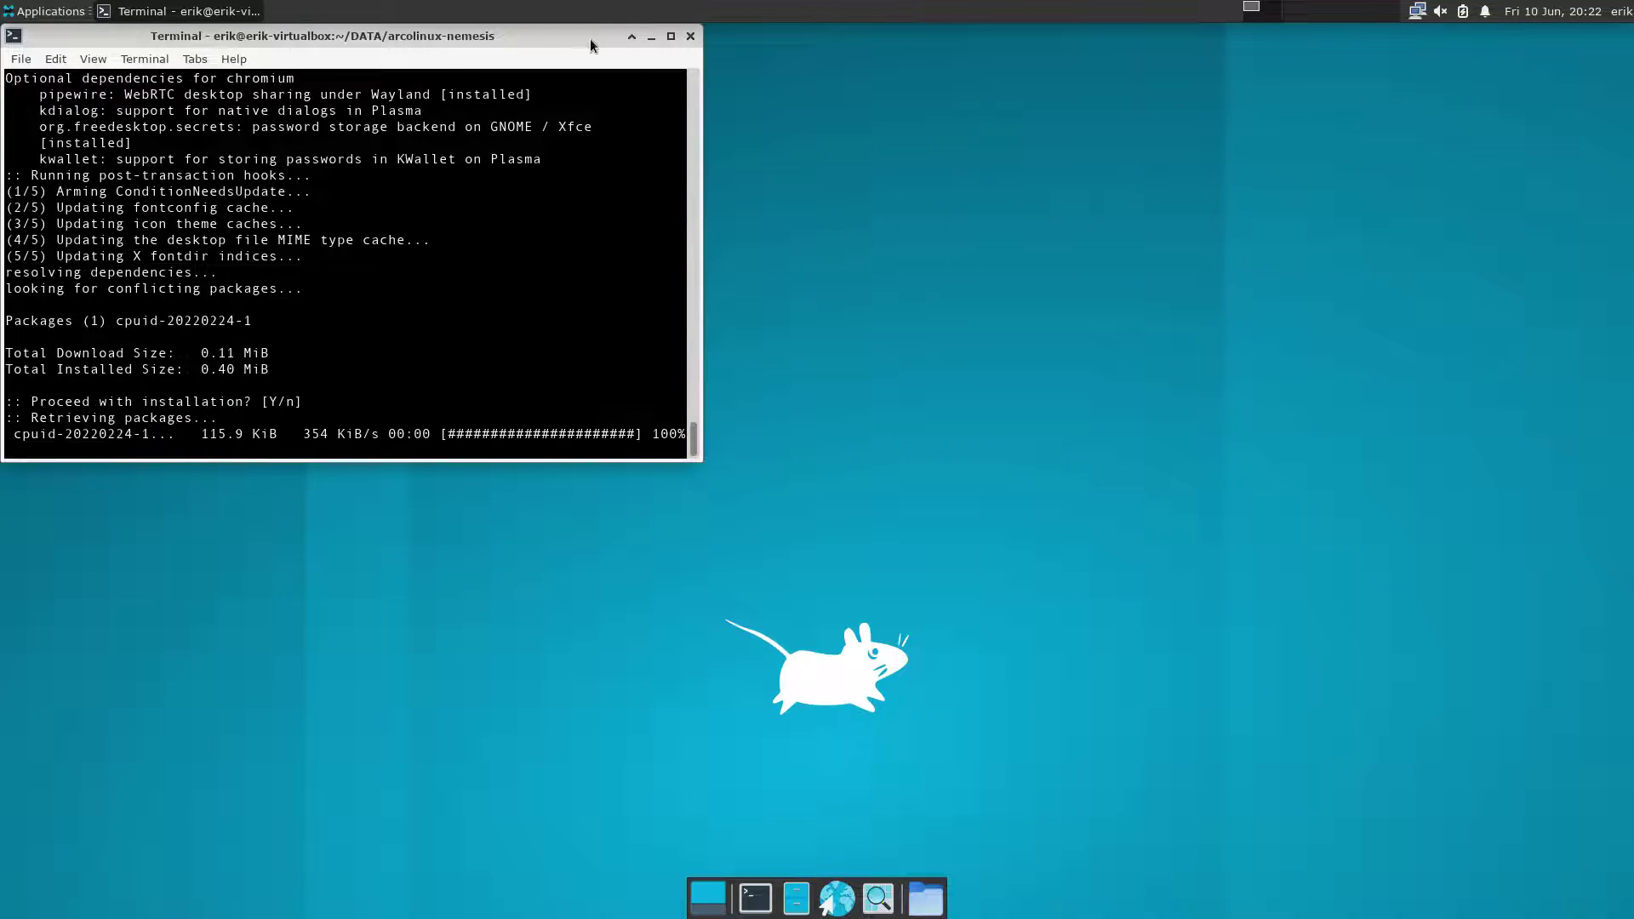
left_click_drag(569, 37, 1367, 125)
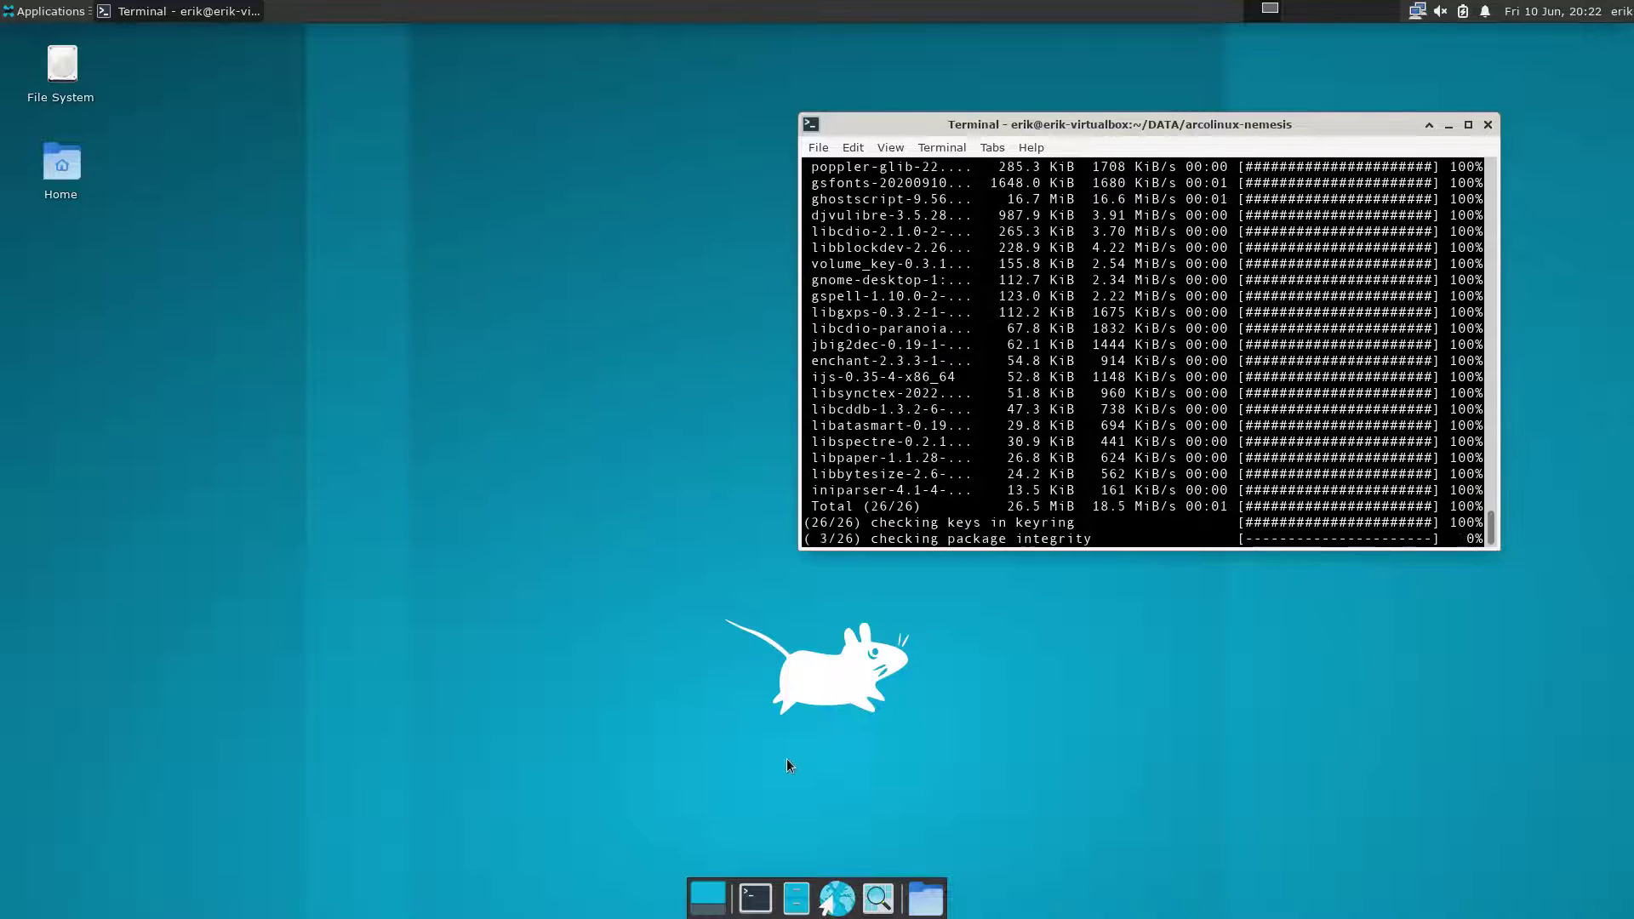
left_click(927, 904)
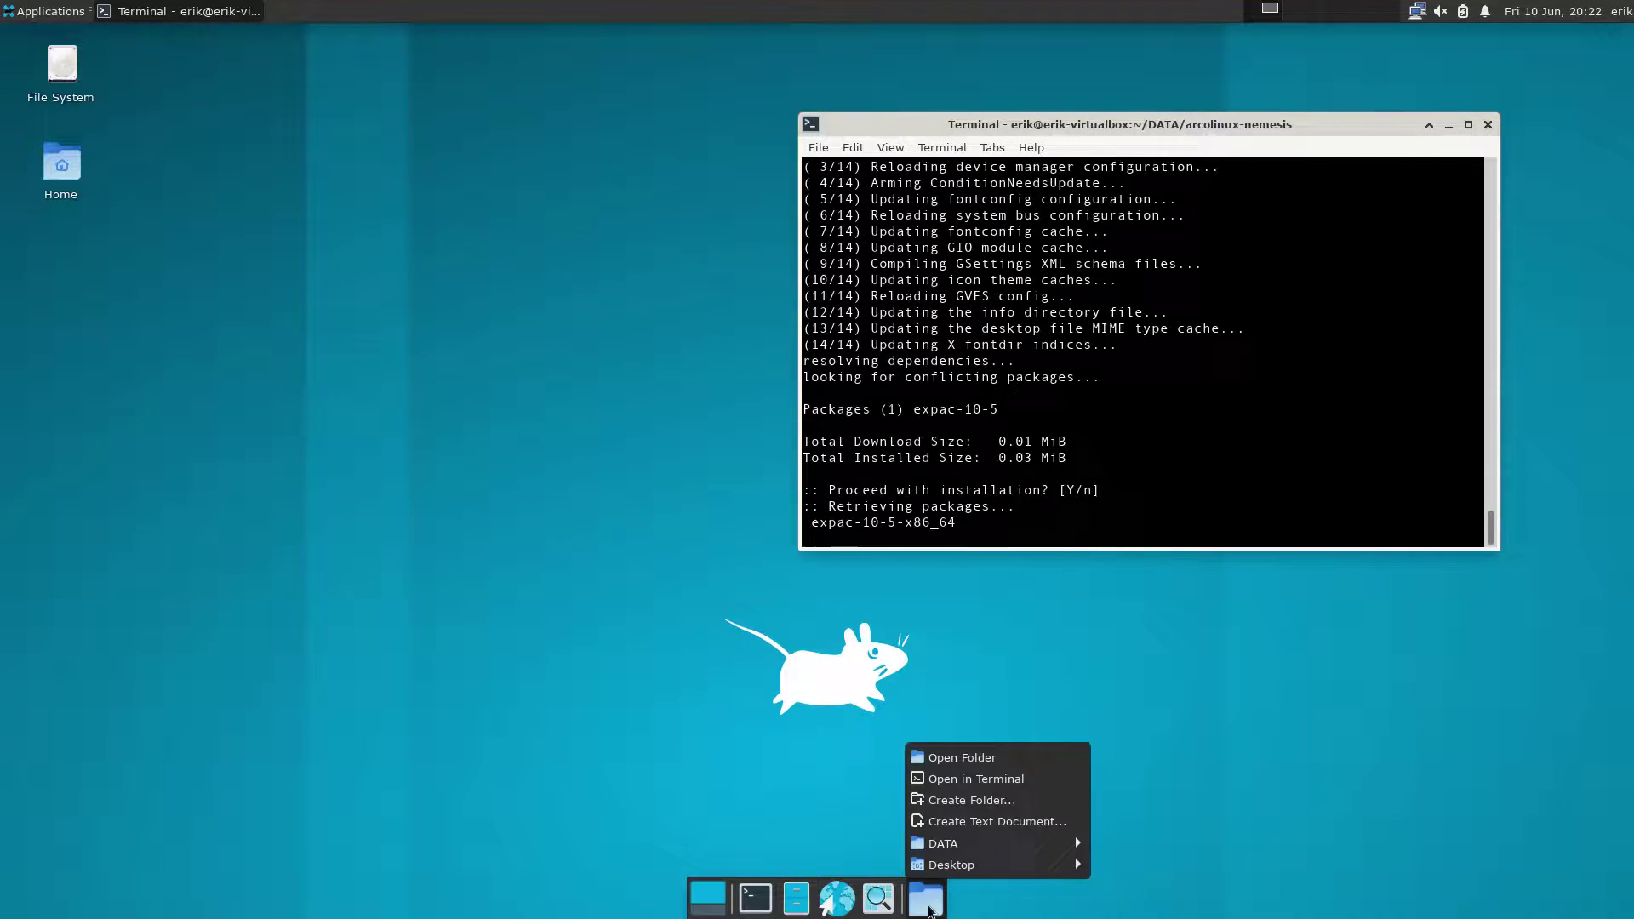
mouse_move(1008, 851)
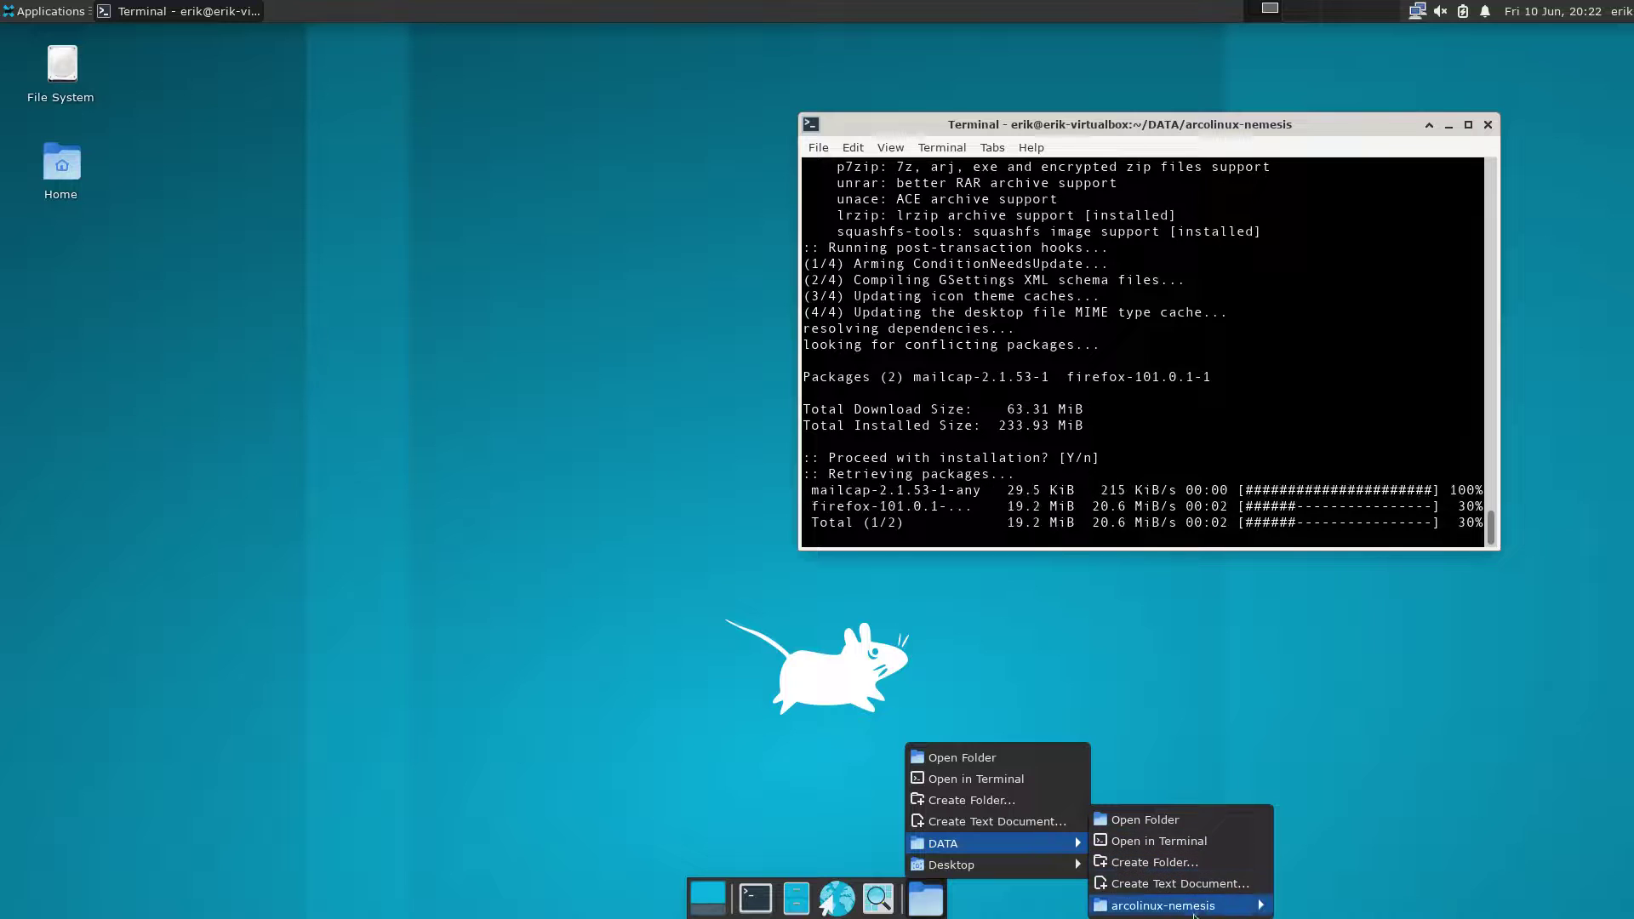
mouse_move(1247, 909)
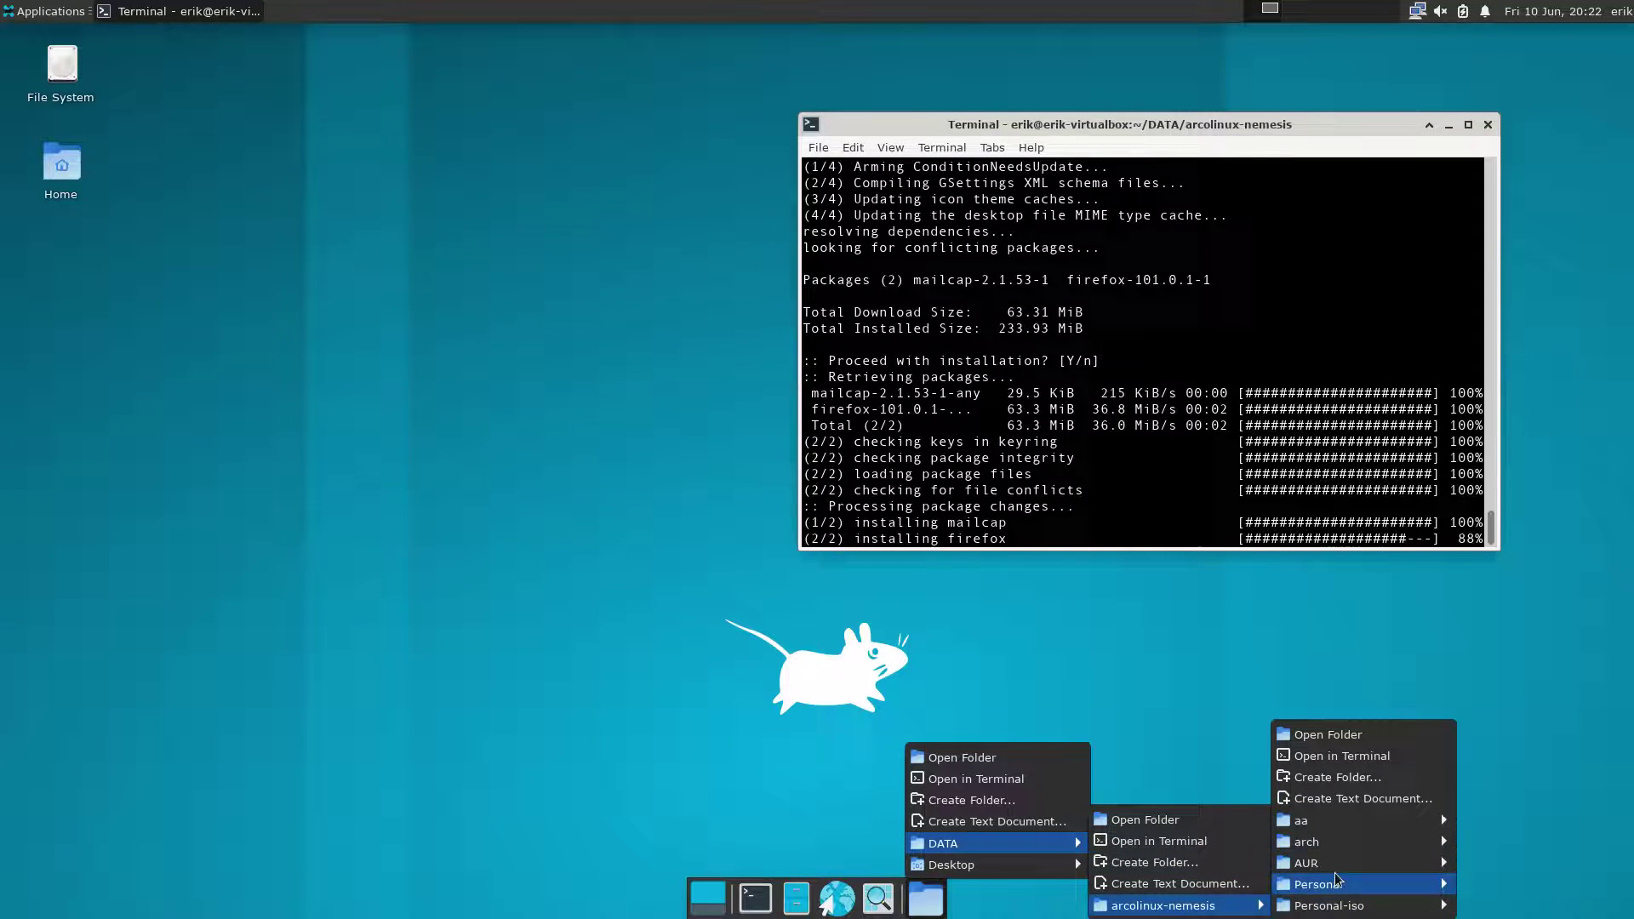
left_click(1352, 733)
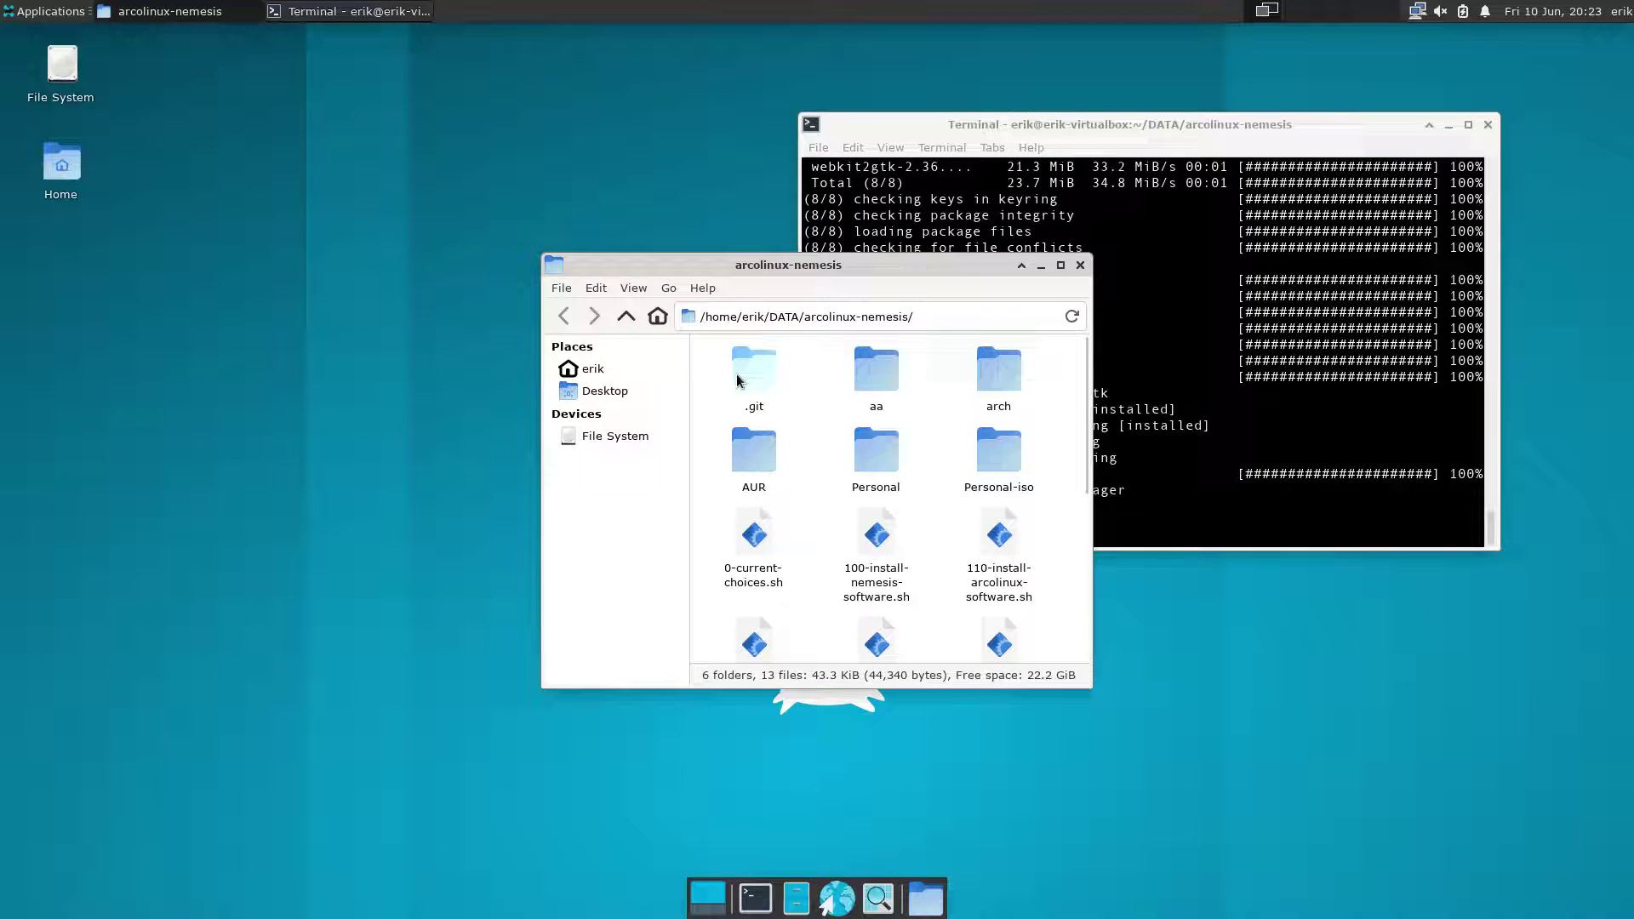
- Open the .git folder and its config file in the terminal editor
left_click(740, 373)
left_click_drag(778, 263, 375, 245)
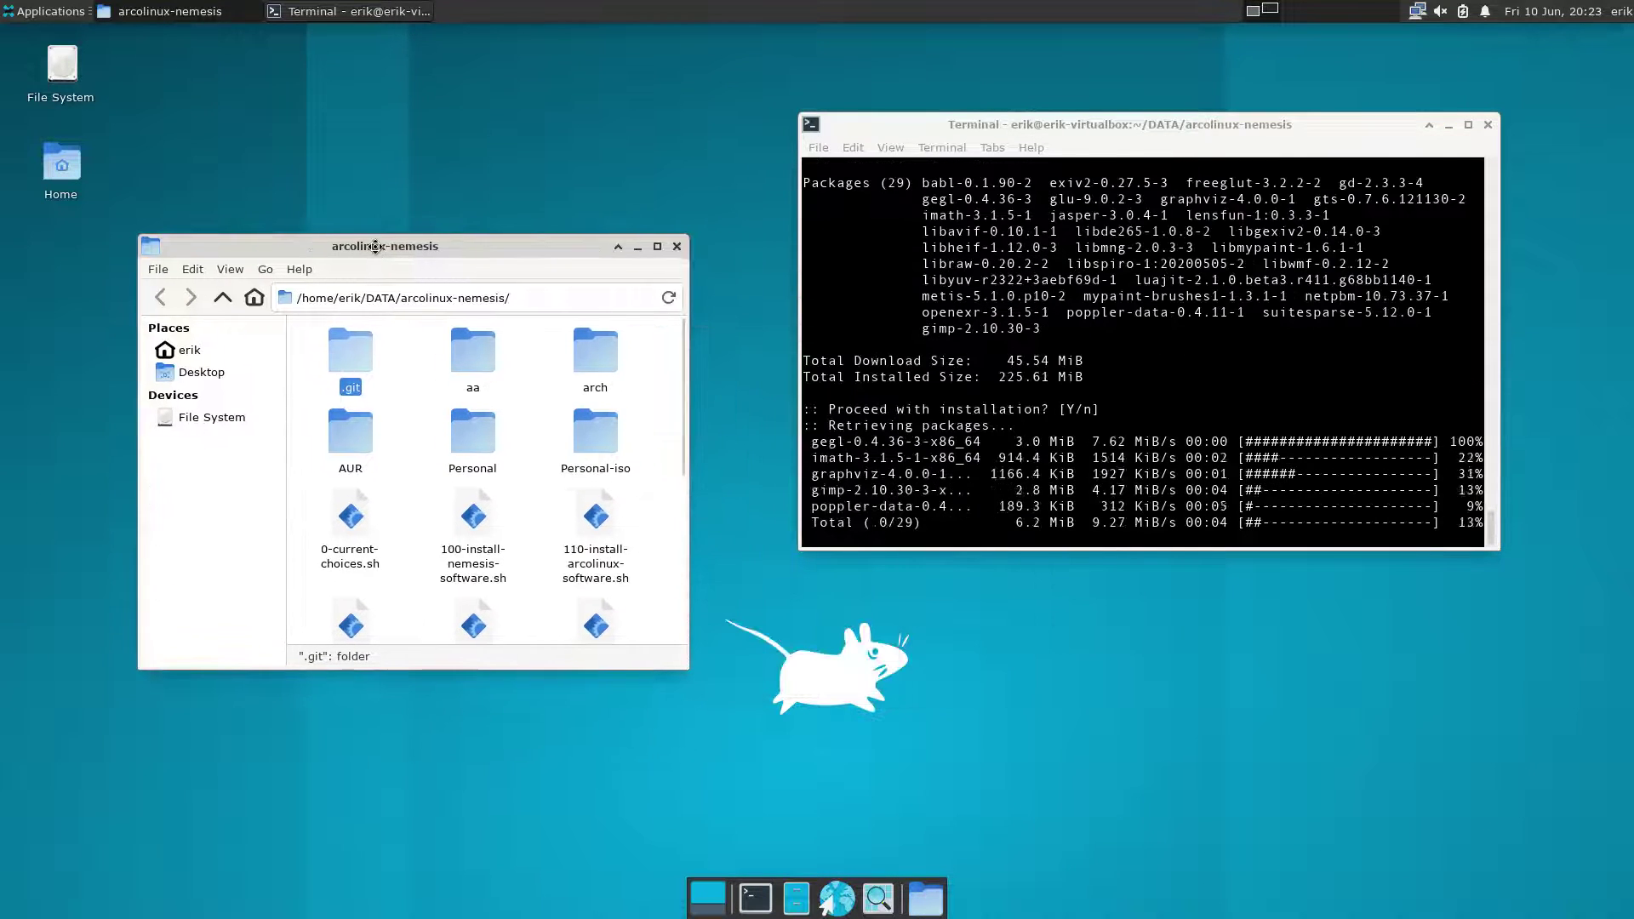
double_click(352, 354)
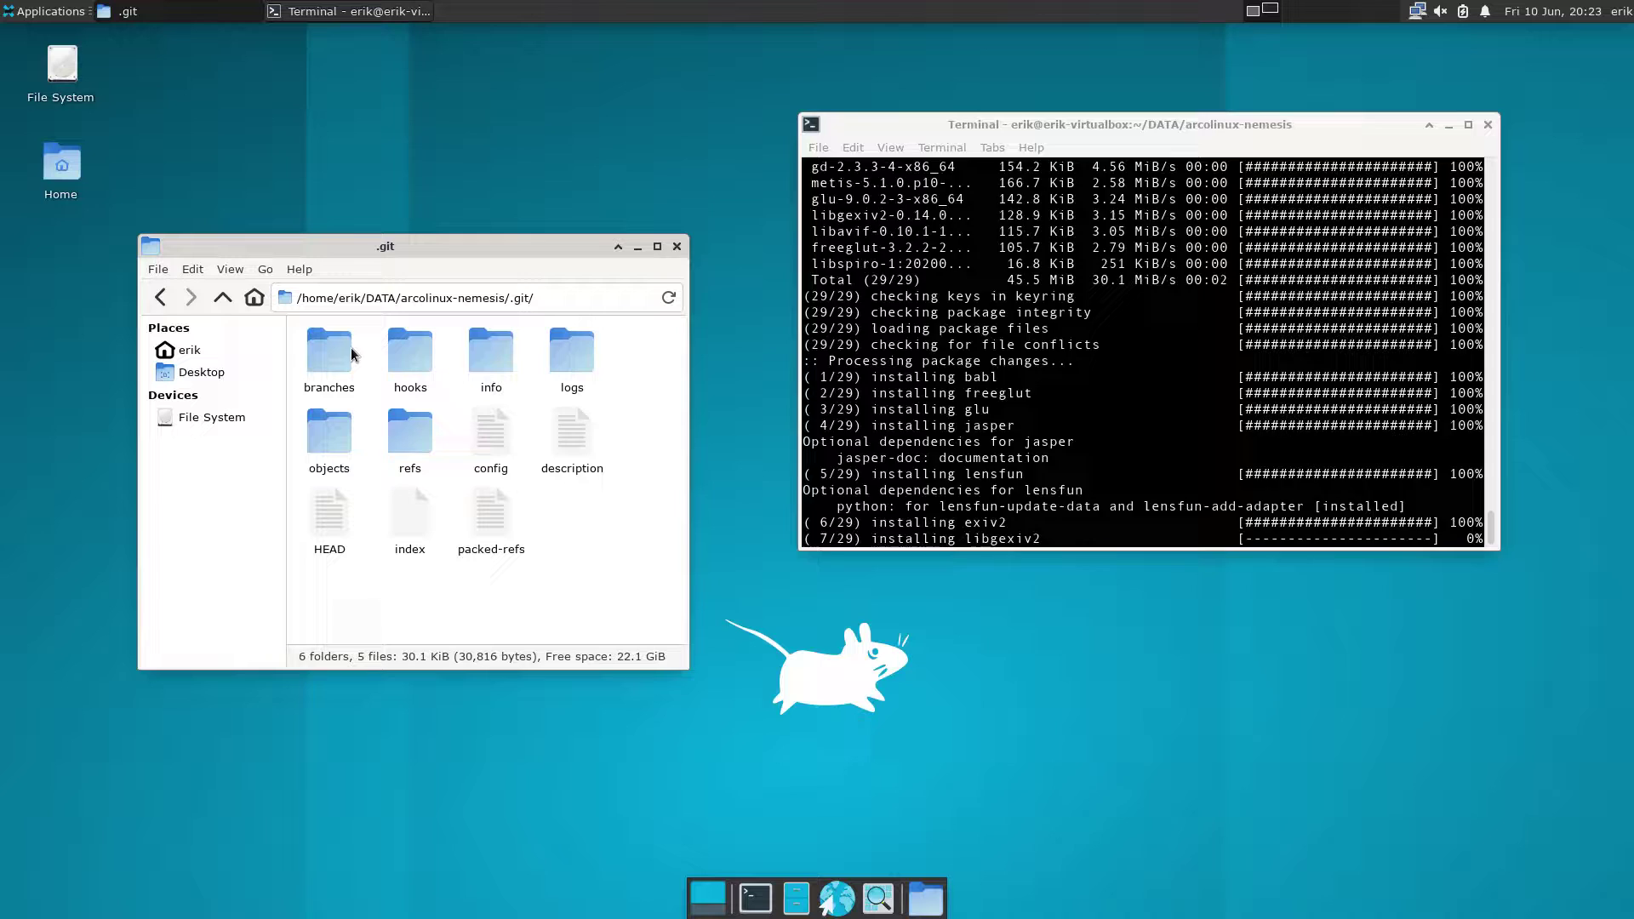
double_click(490, 441)
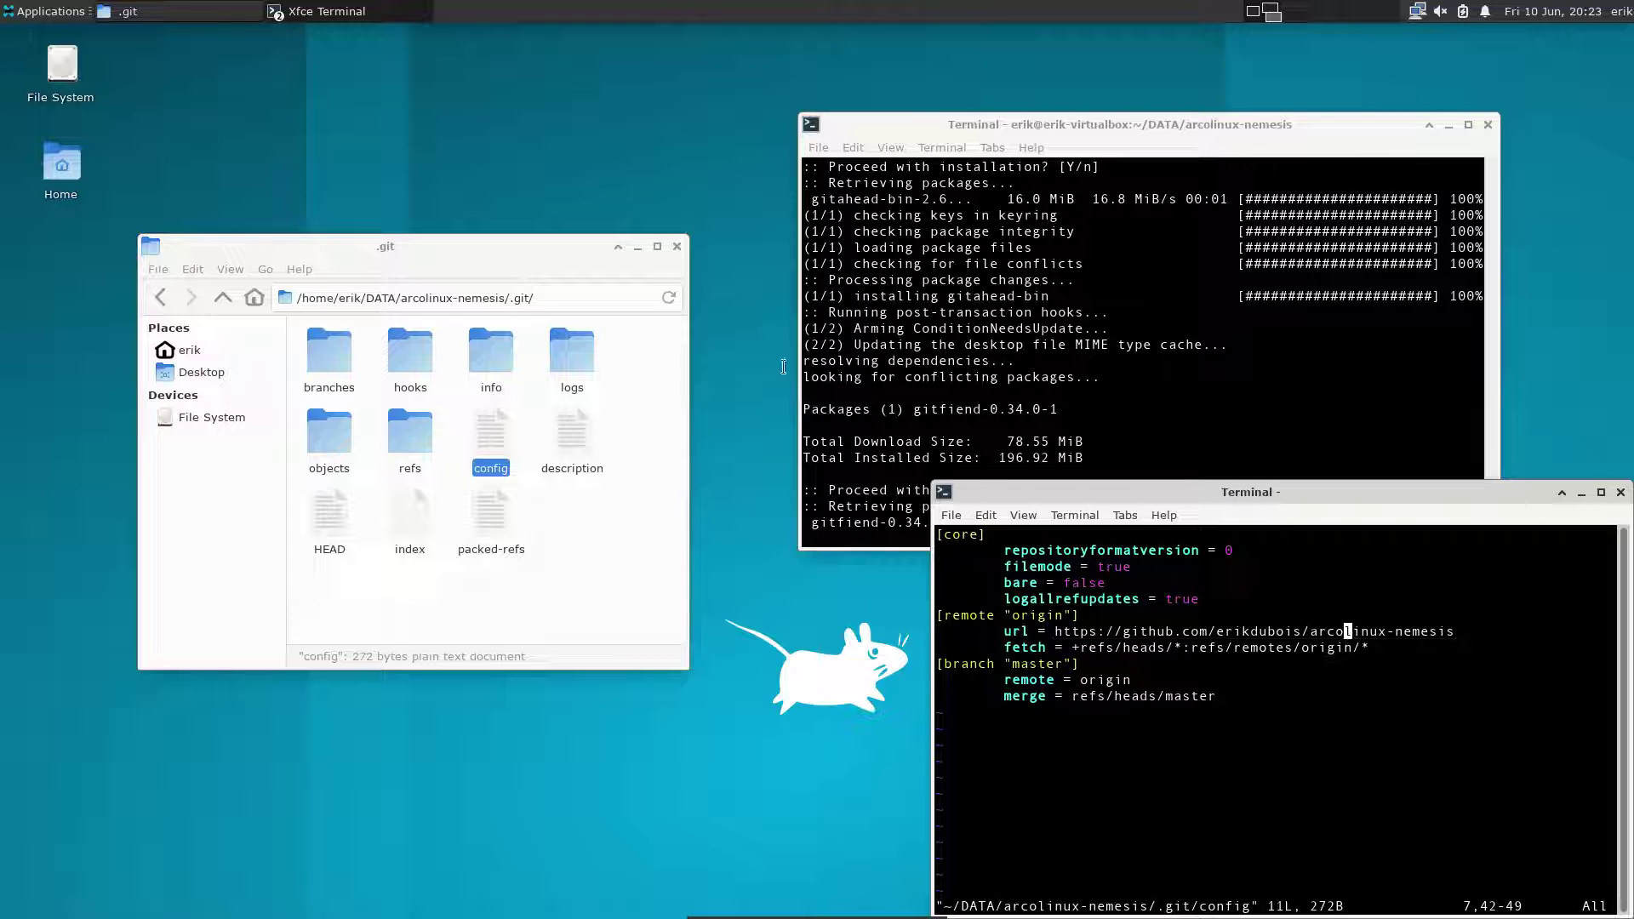
- Select the repository's full GitHub URL in the git config file
left_click(38, 12)
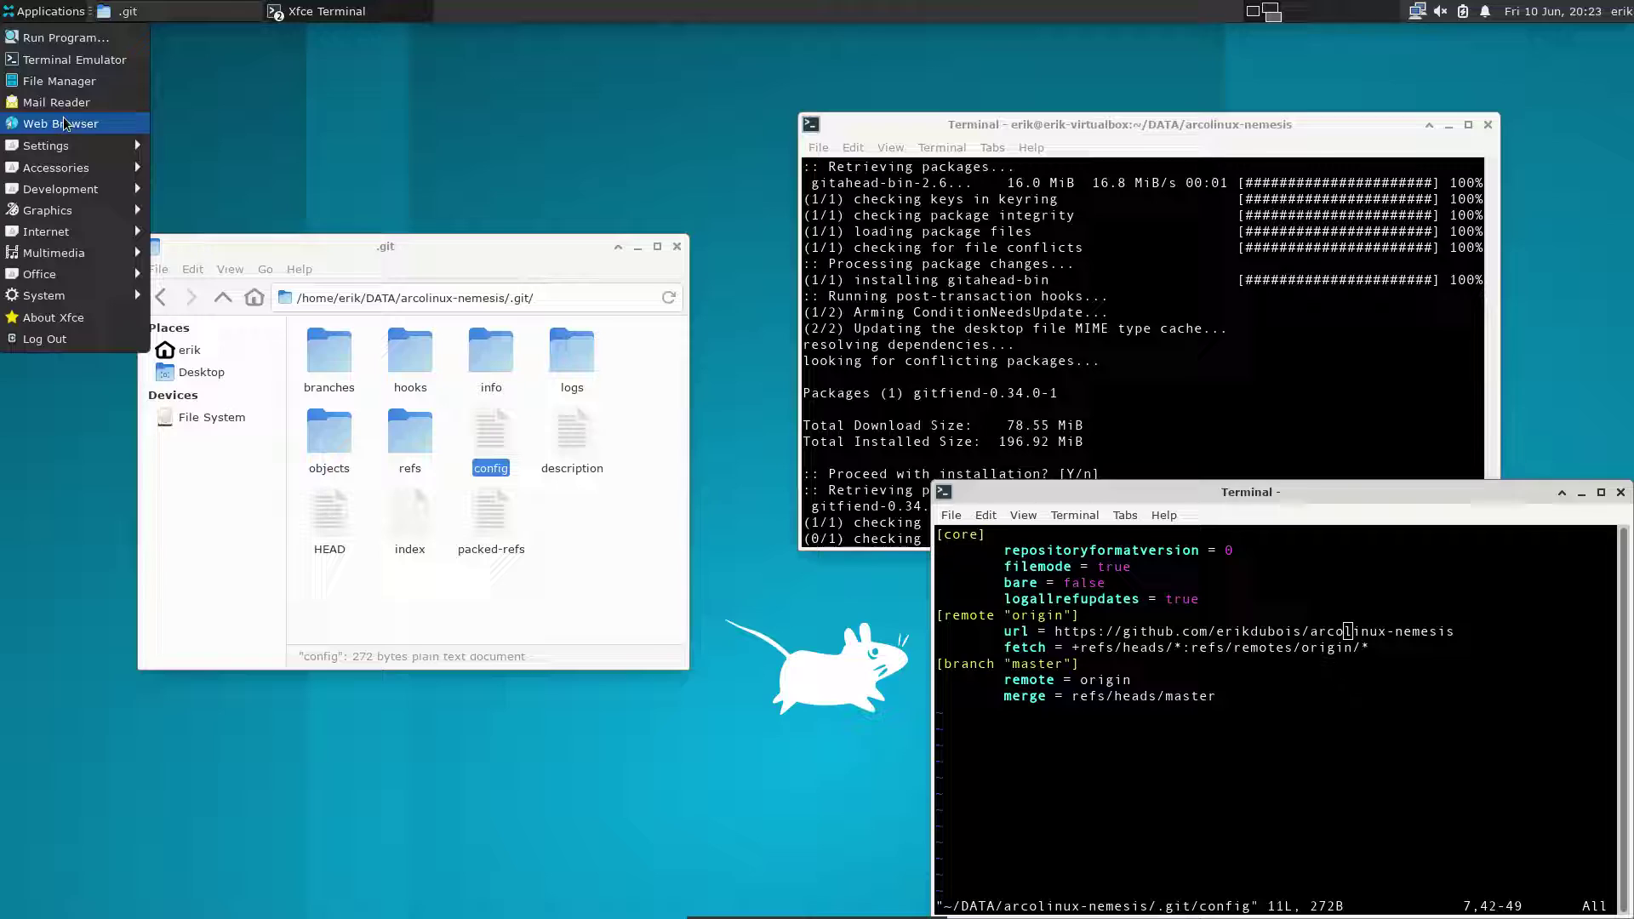
mouse_move(102, 238)
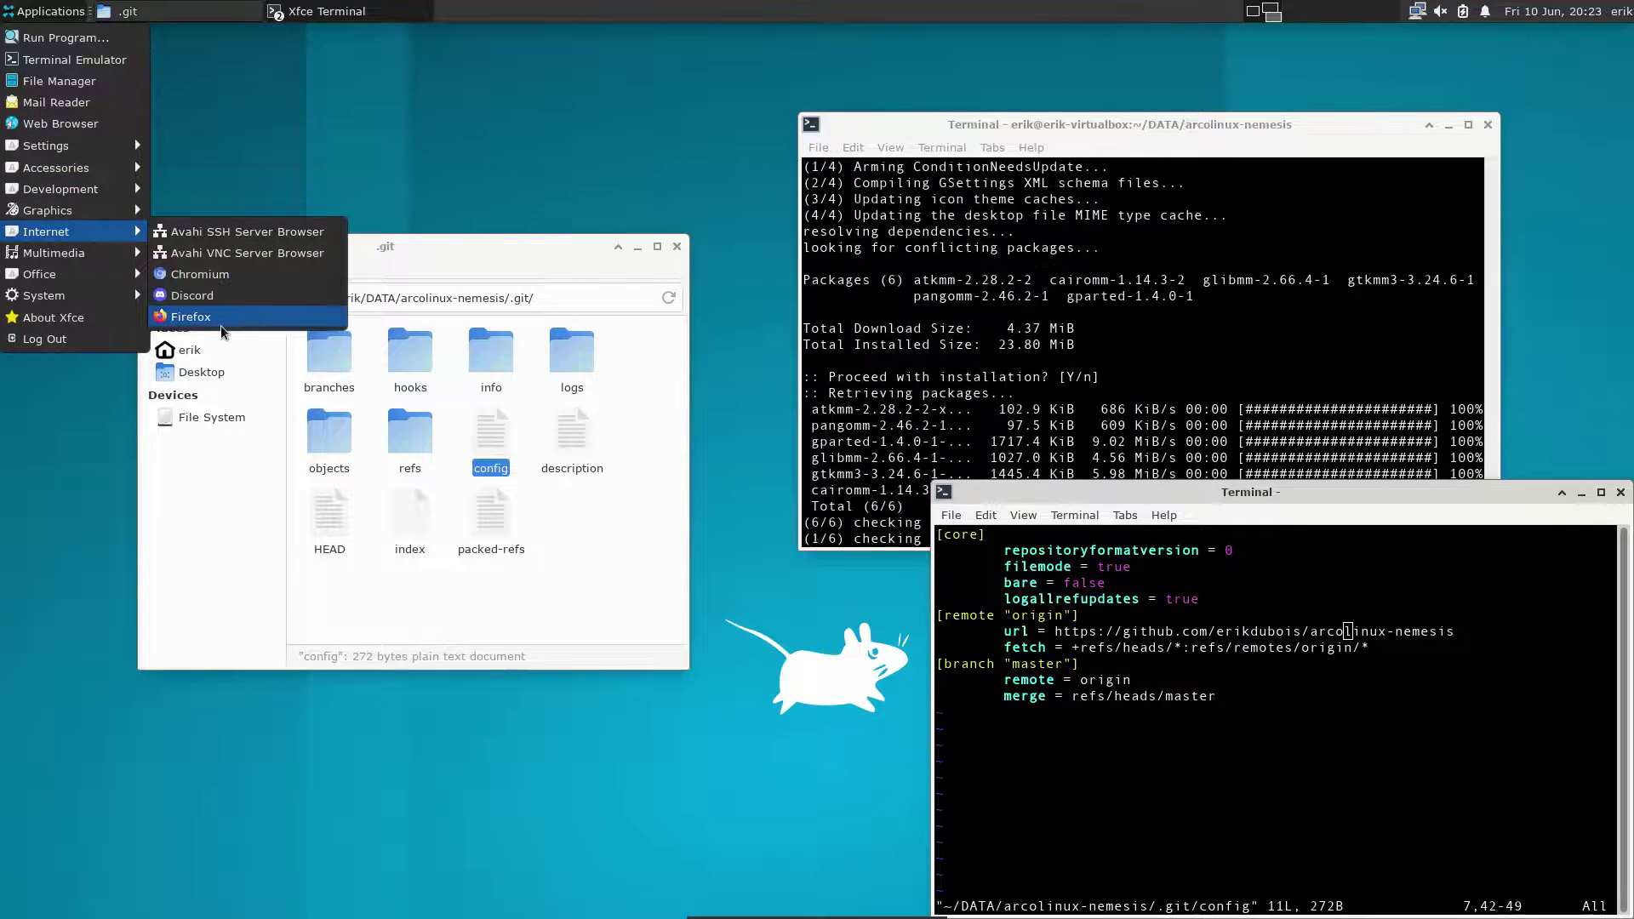
left_click(1369, 647)
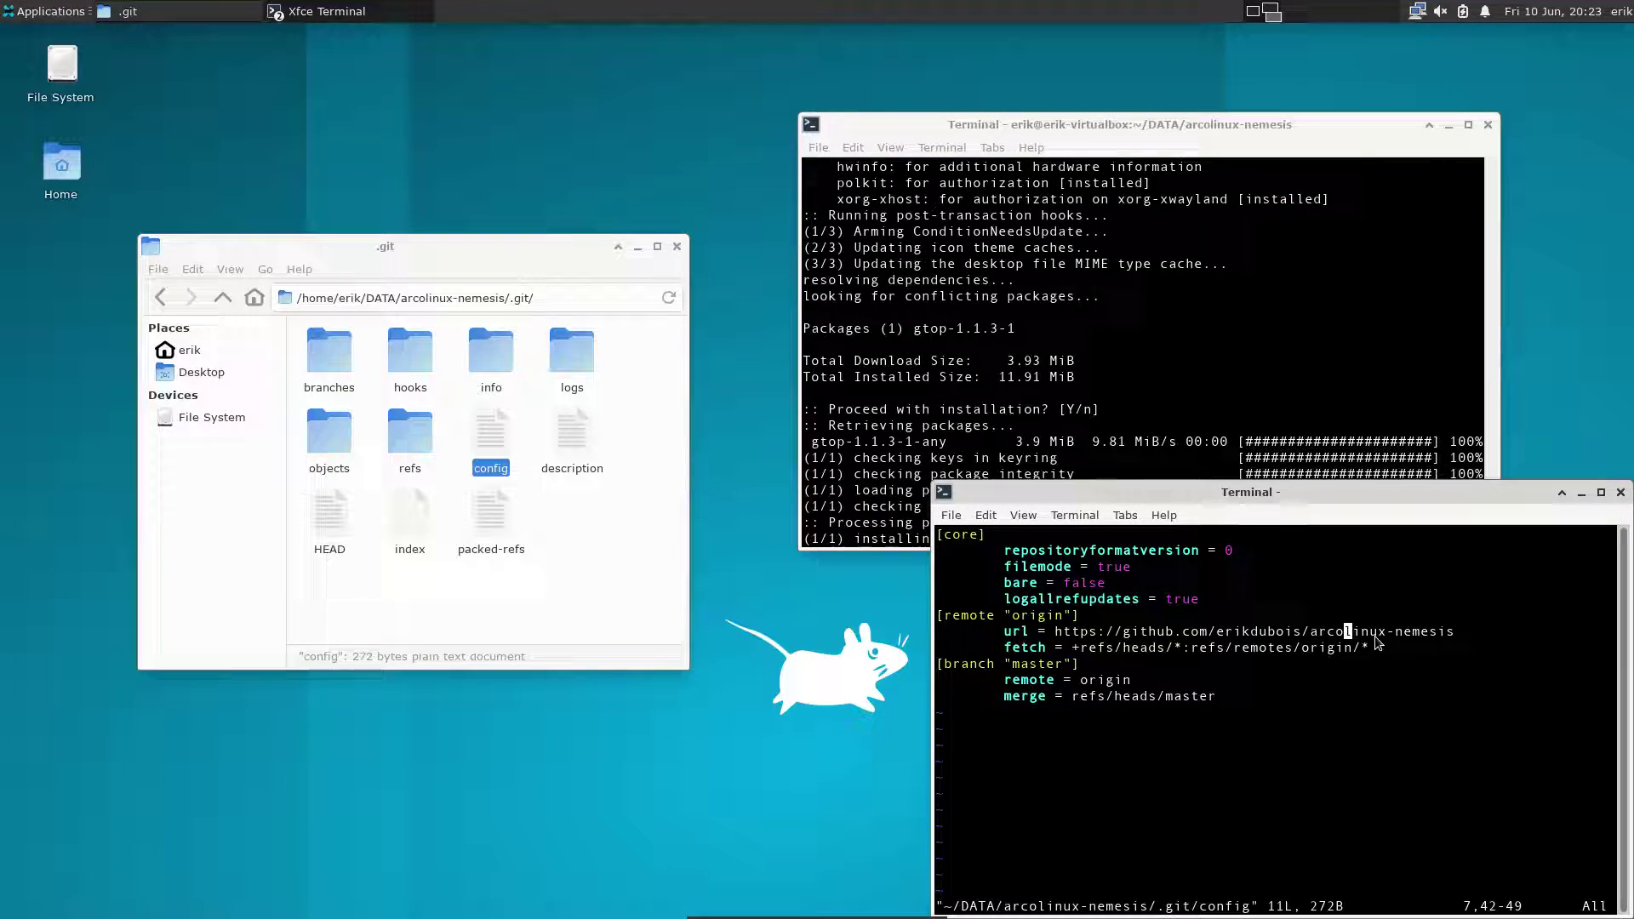
key("v")
key("i")
key("w")
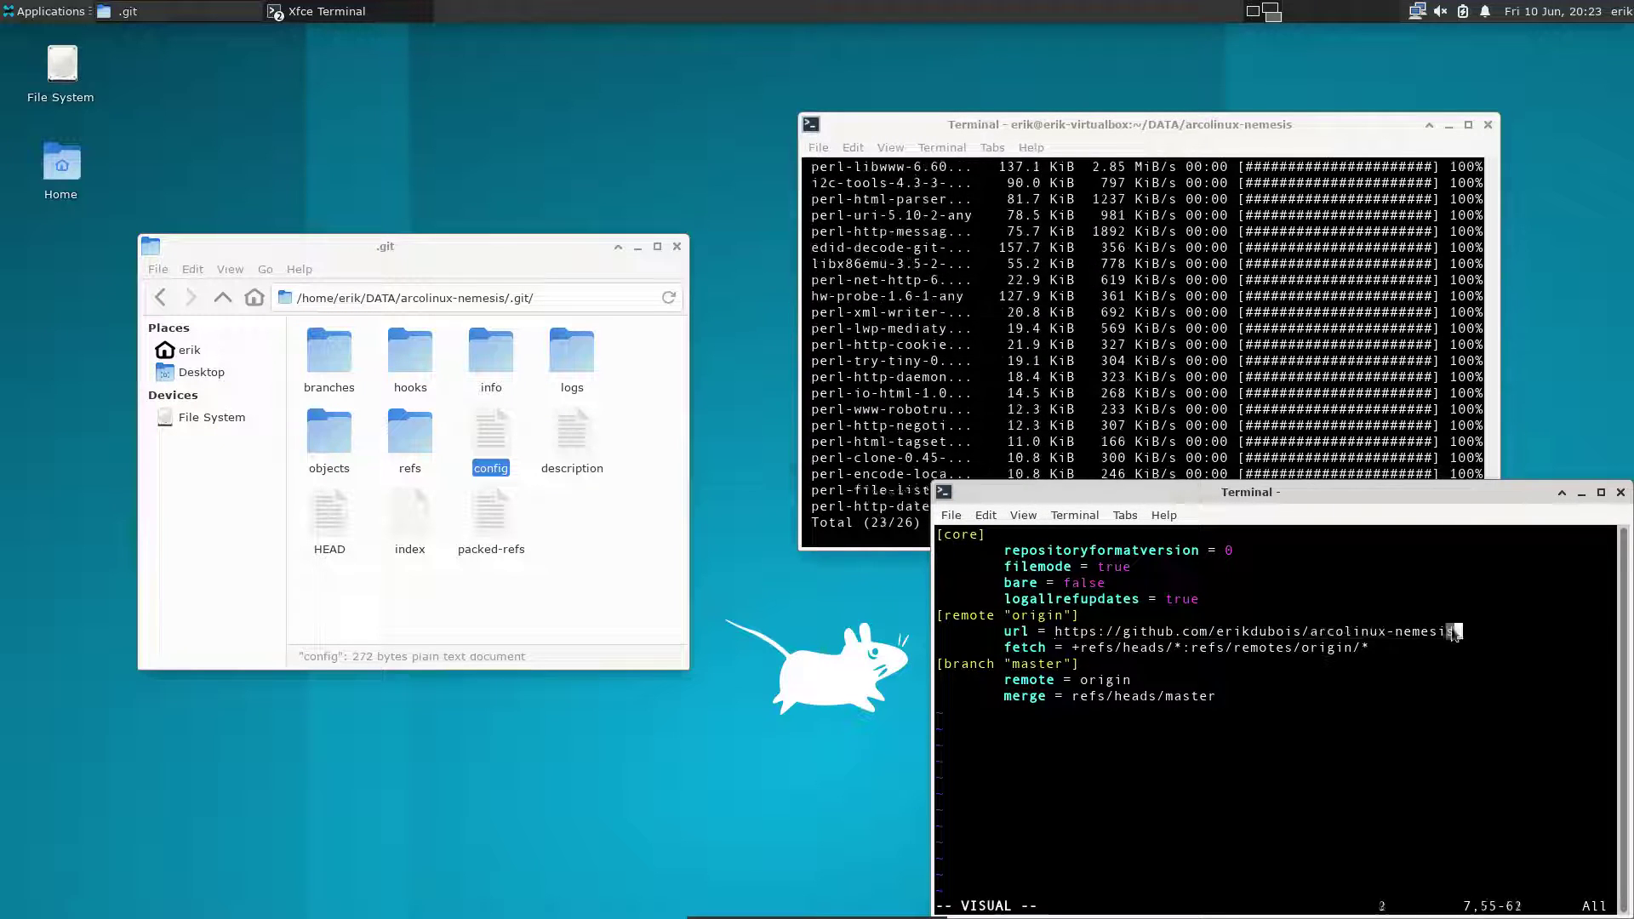
left_click_drag(1462, 634, 1062, 644)
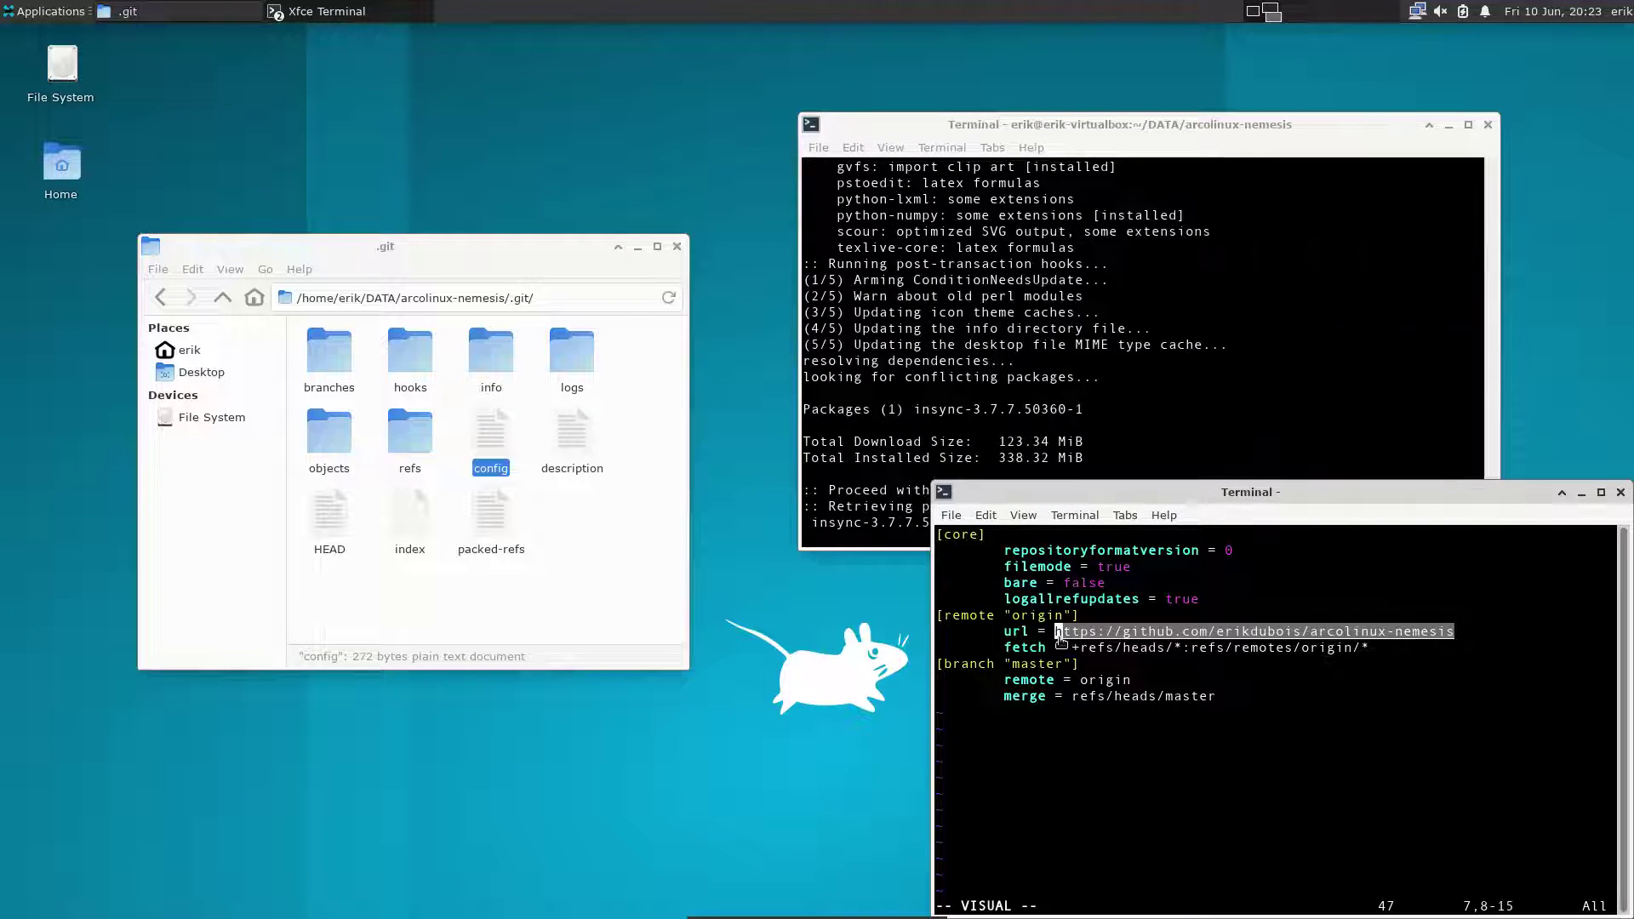
- Launch Firefox from Applications > Internet
left_click(21, 9)
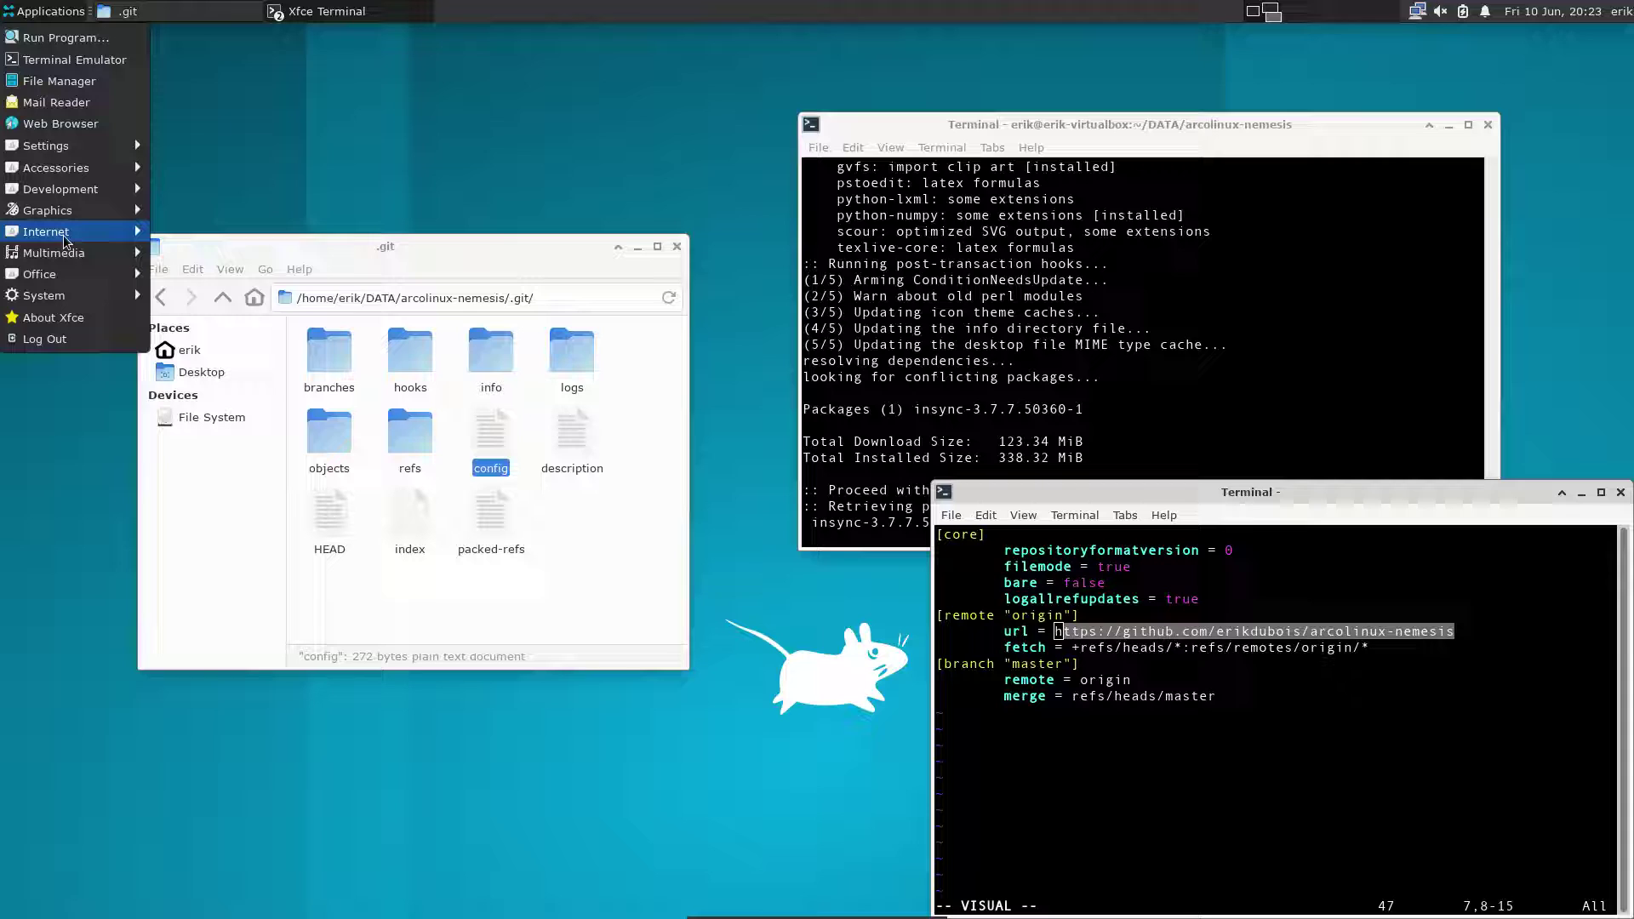
mouse_move(72, 231)
left_click(210, 326)
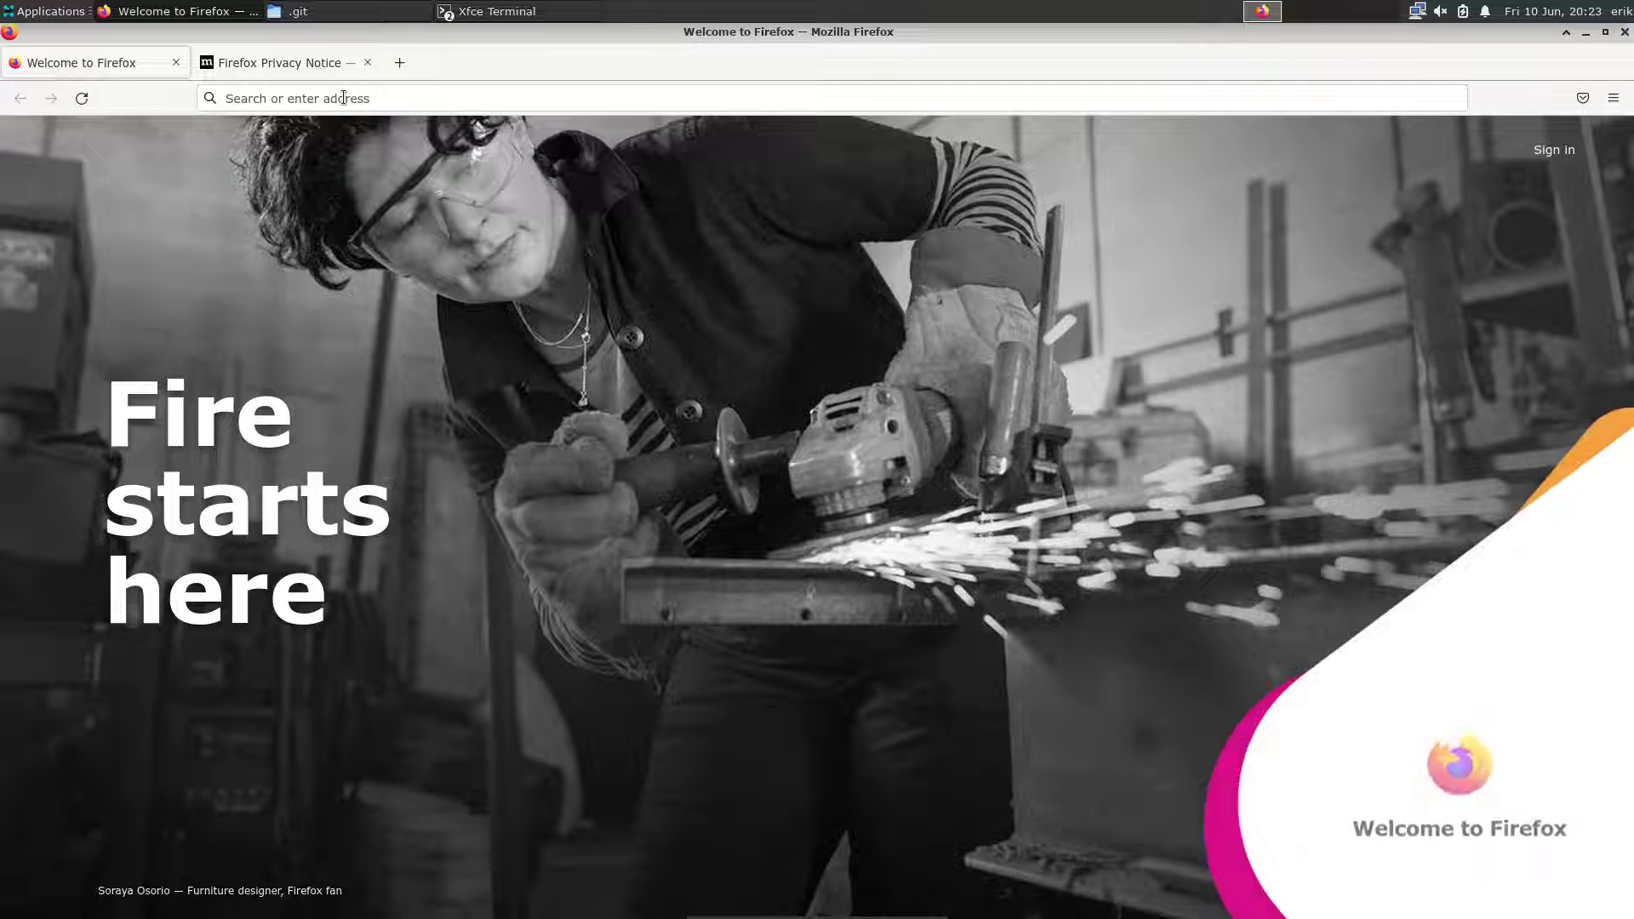
- Maximize Firefox, load github.com/erikdubois/arcolinux-nemesis, and glance at its Issues before returning to Code
left_click(344, 97)
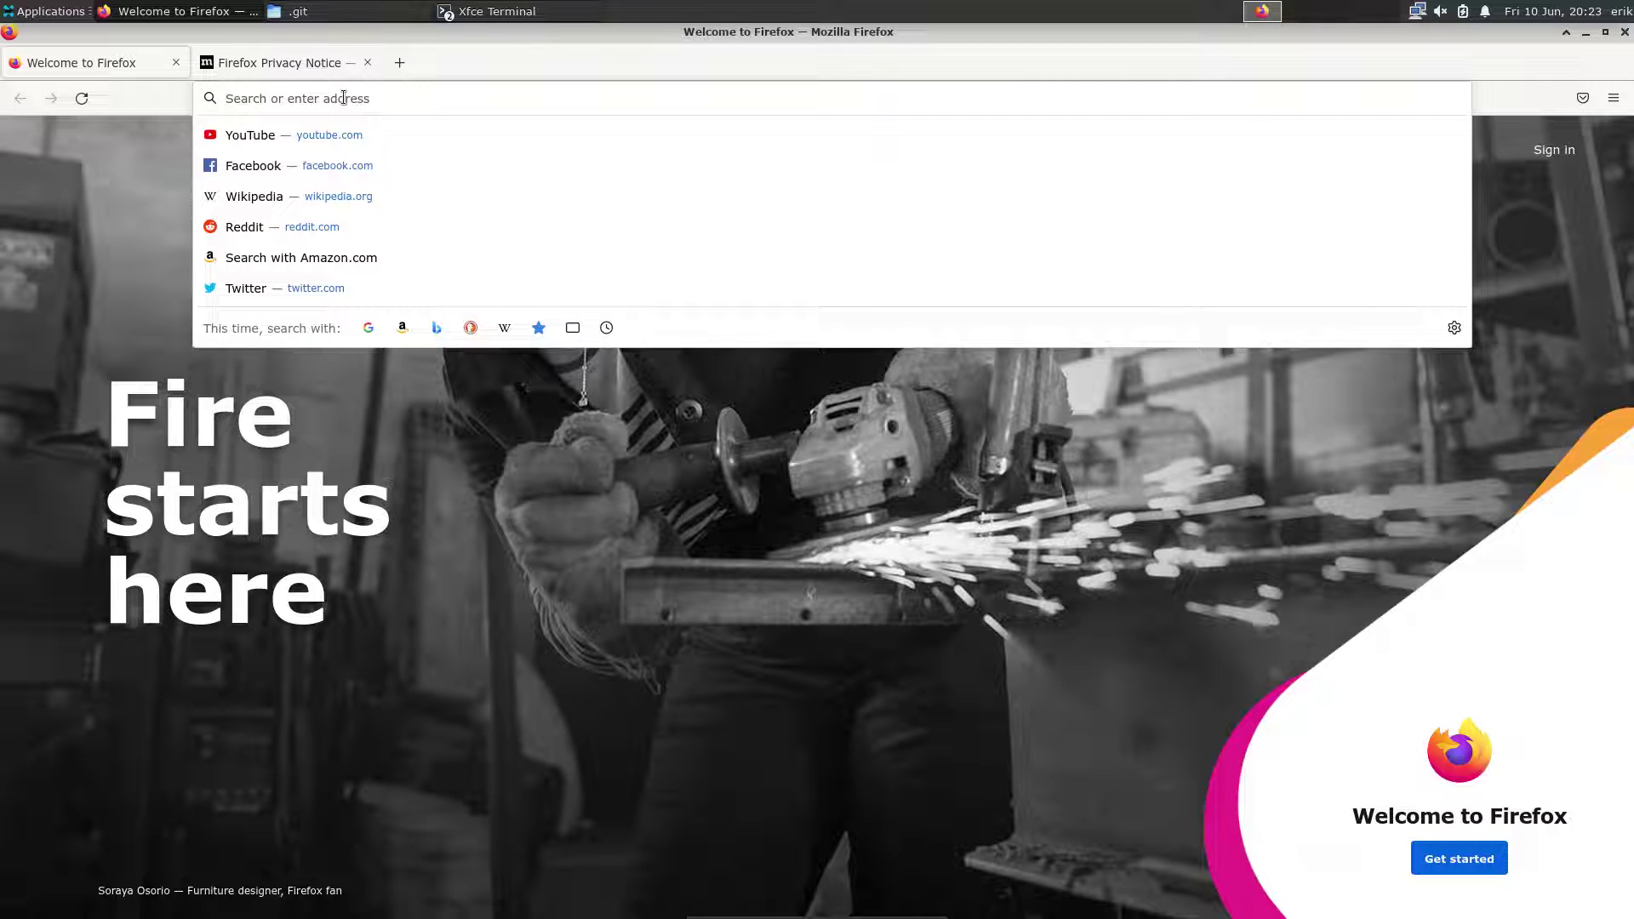
type("github.")
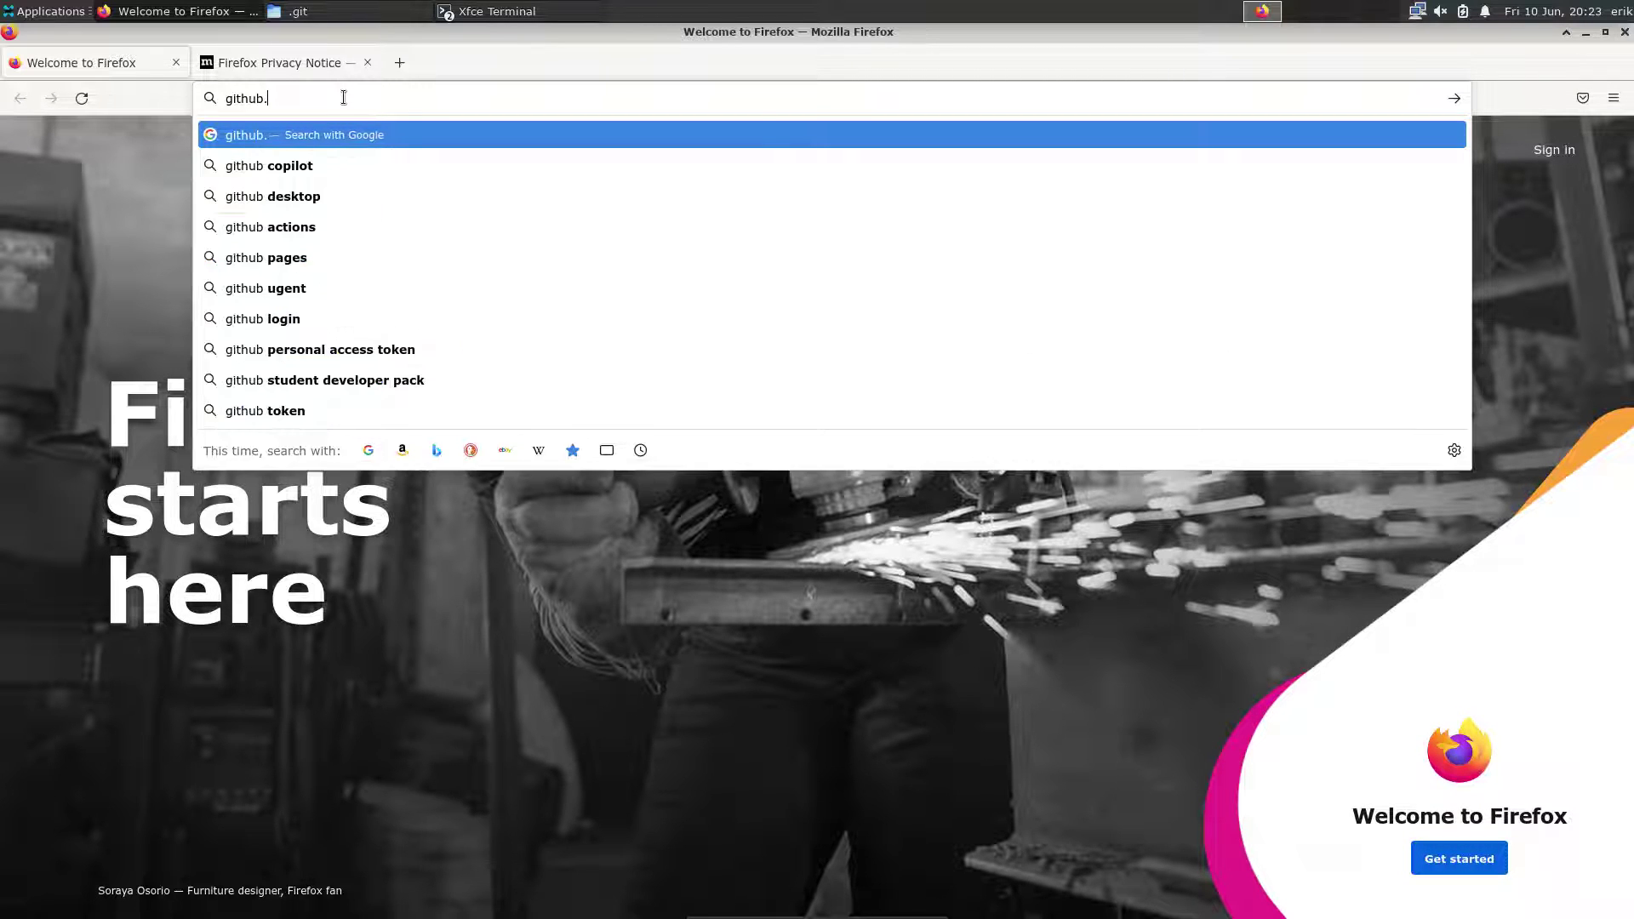
type("com/erikdu")
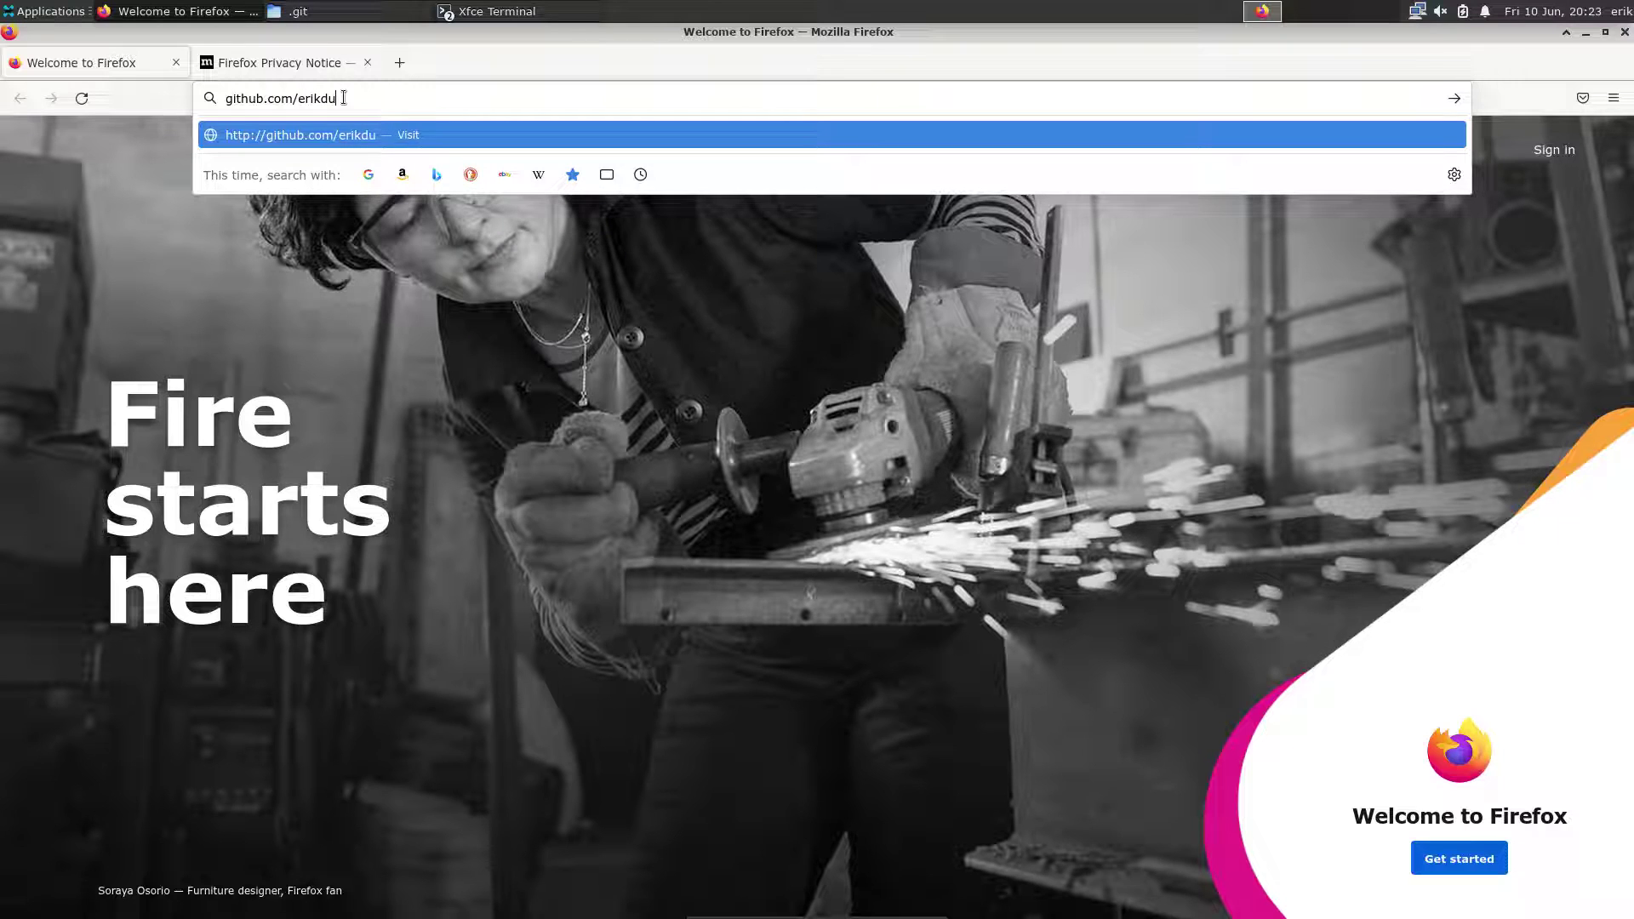
type("bois/arcolinu")
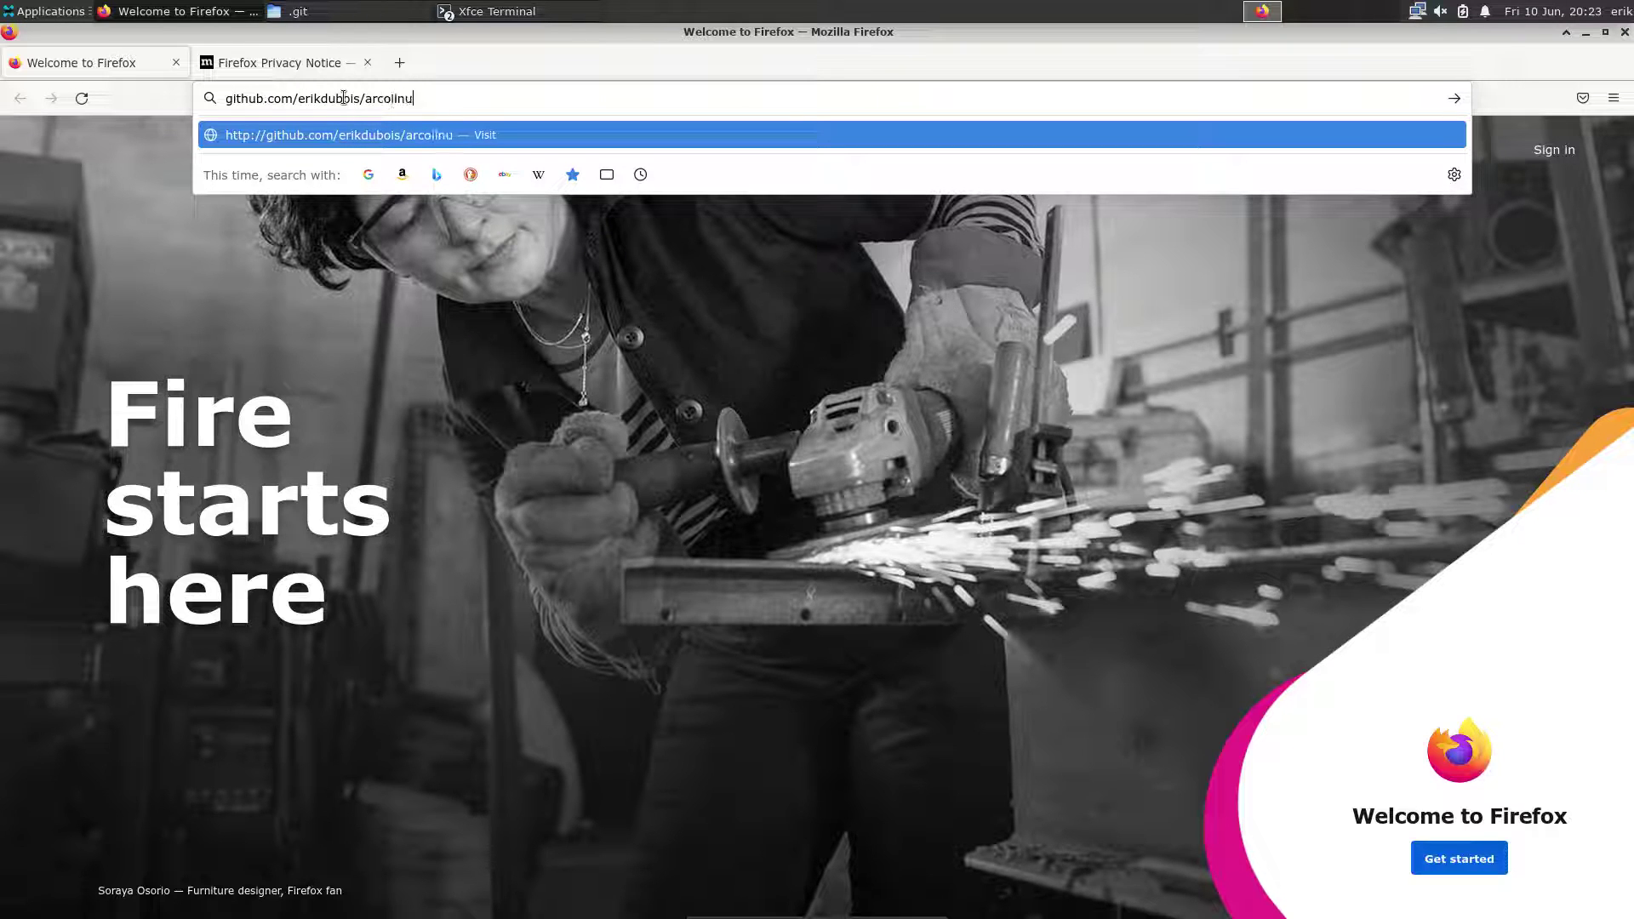
key("BackSpace")
key("BackSpace")
key("BackSpace")
type("linux-nemesis")
key("Return")
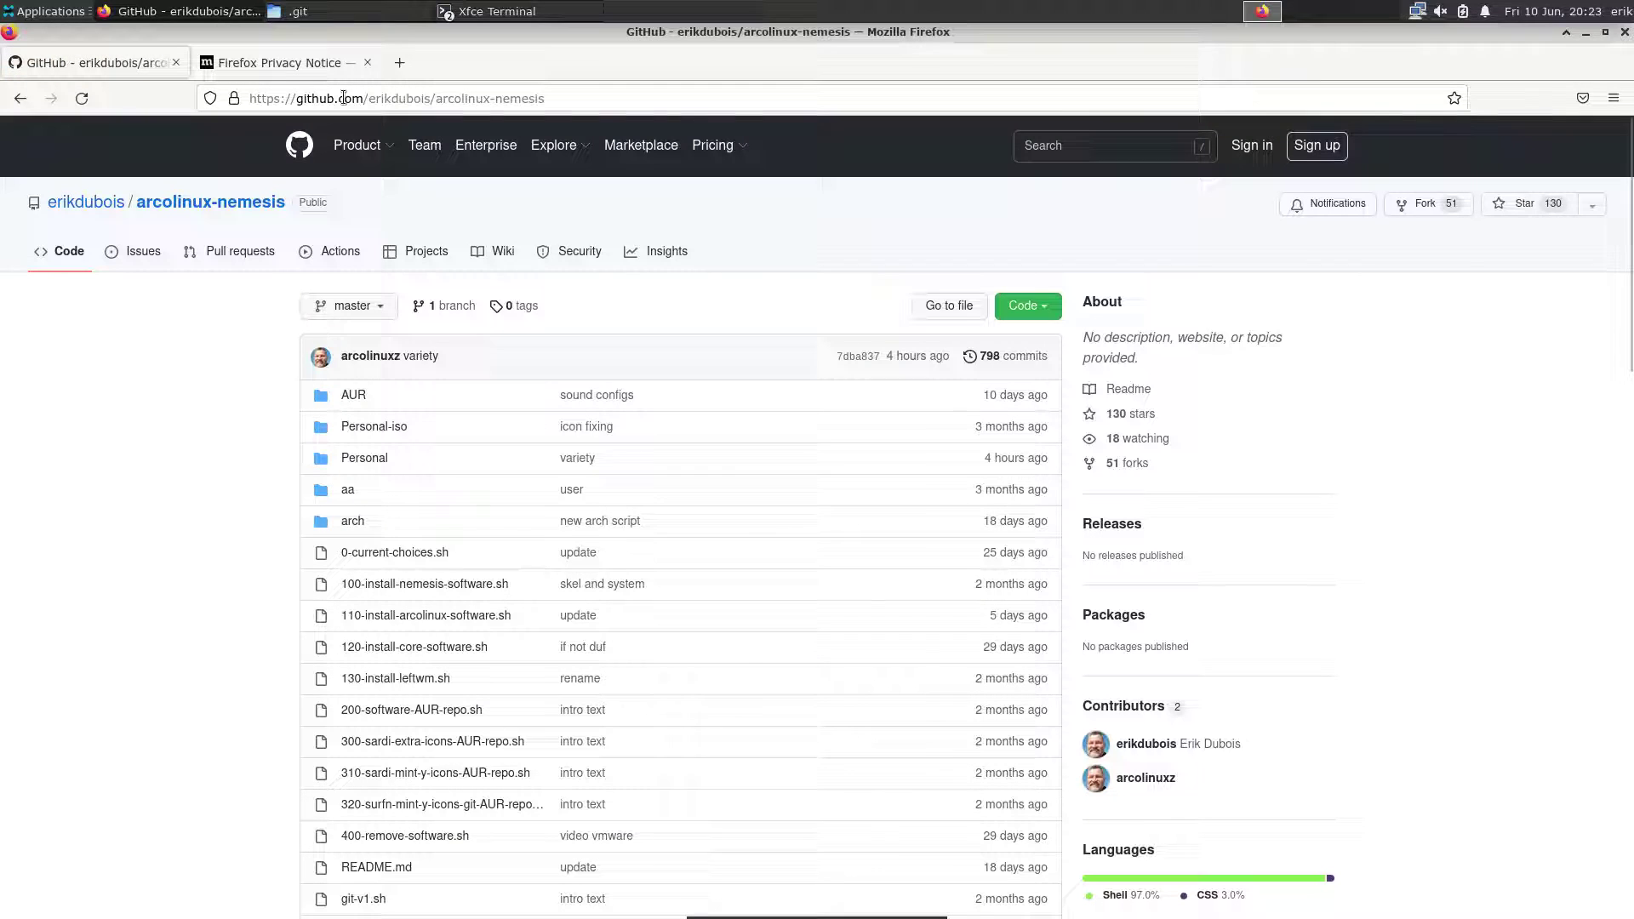
scroll(273, 519, "down", 5)
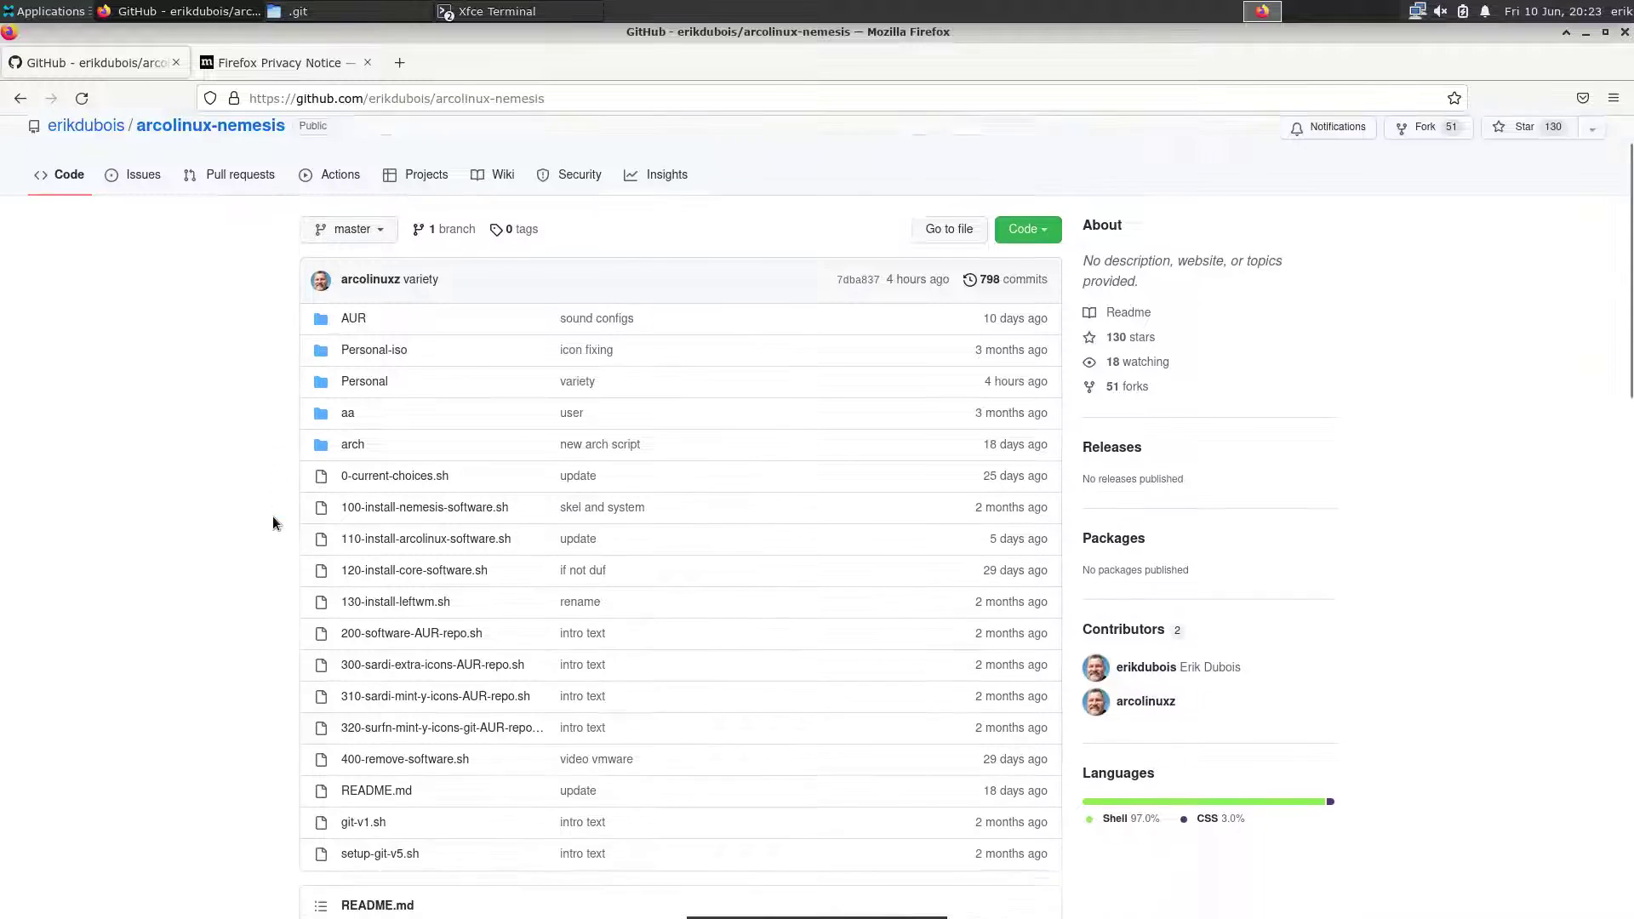
scroll(272, 523, "down", 1)
scroll(349, 516, "up", 6)
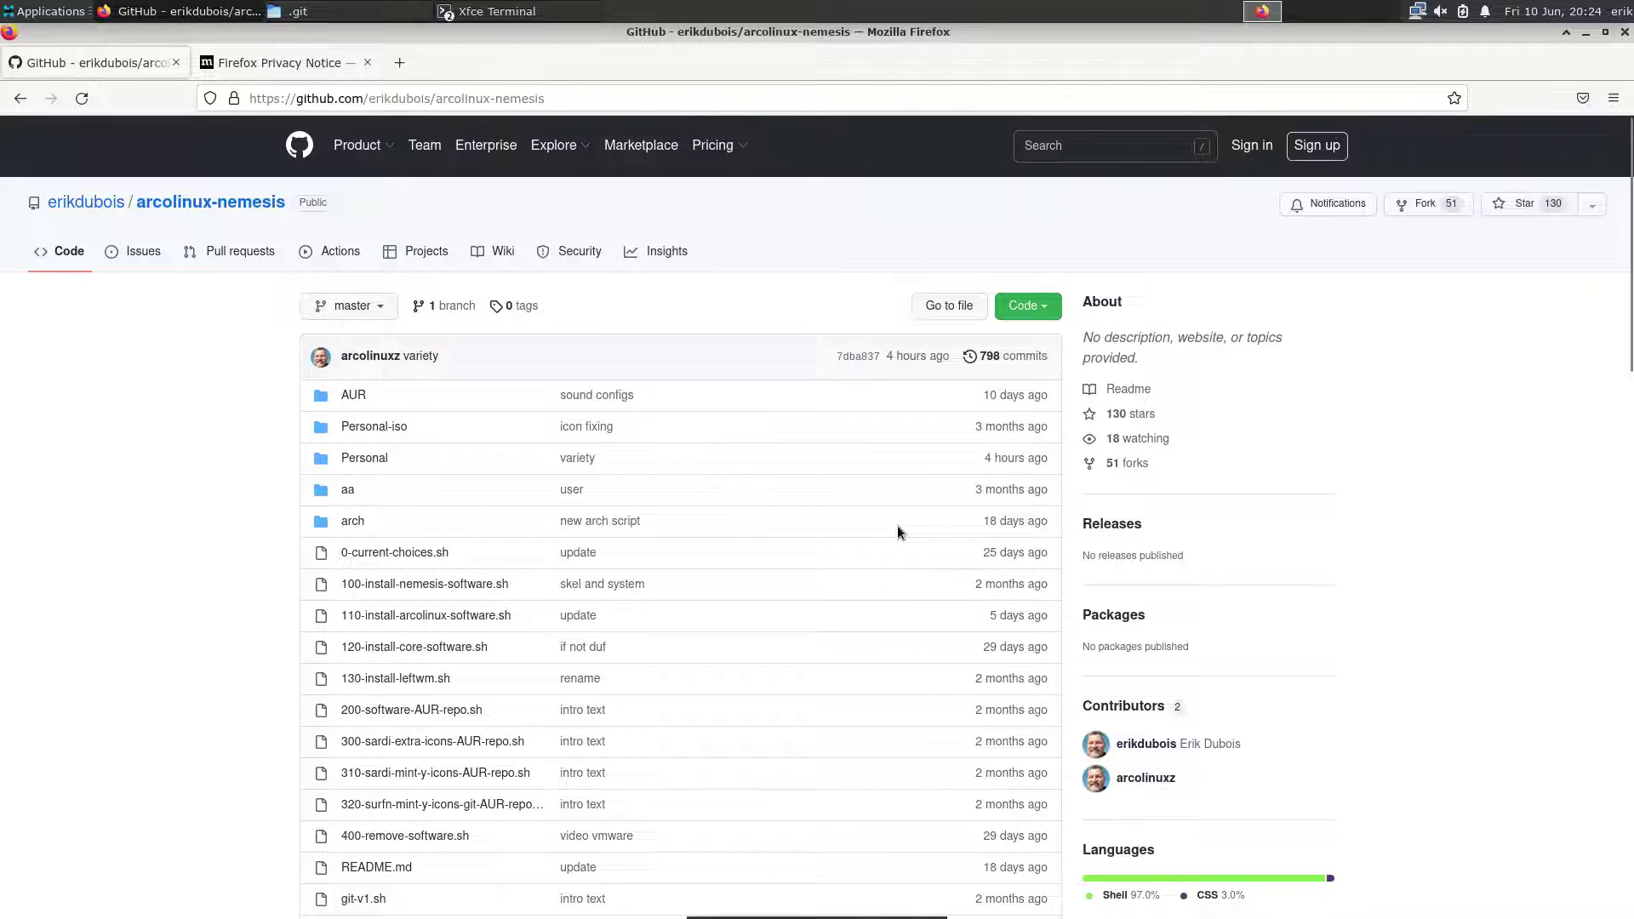
left_click(142, 252)
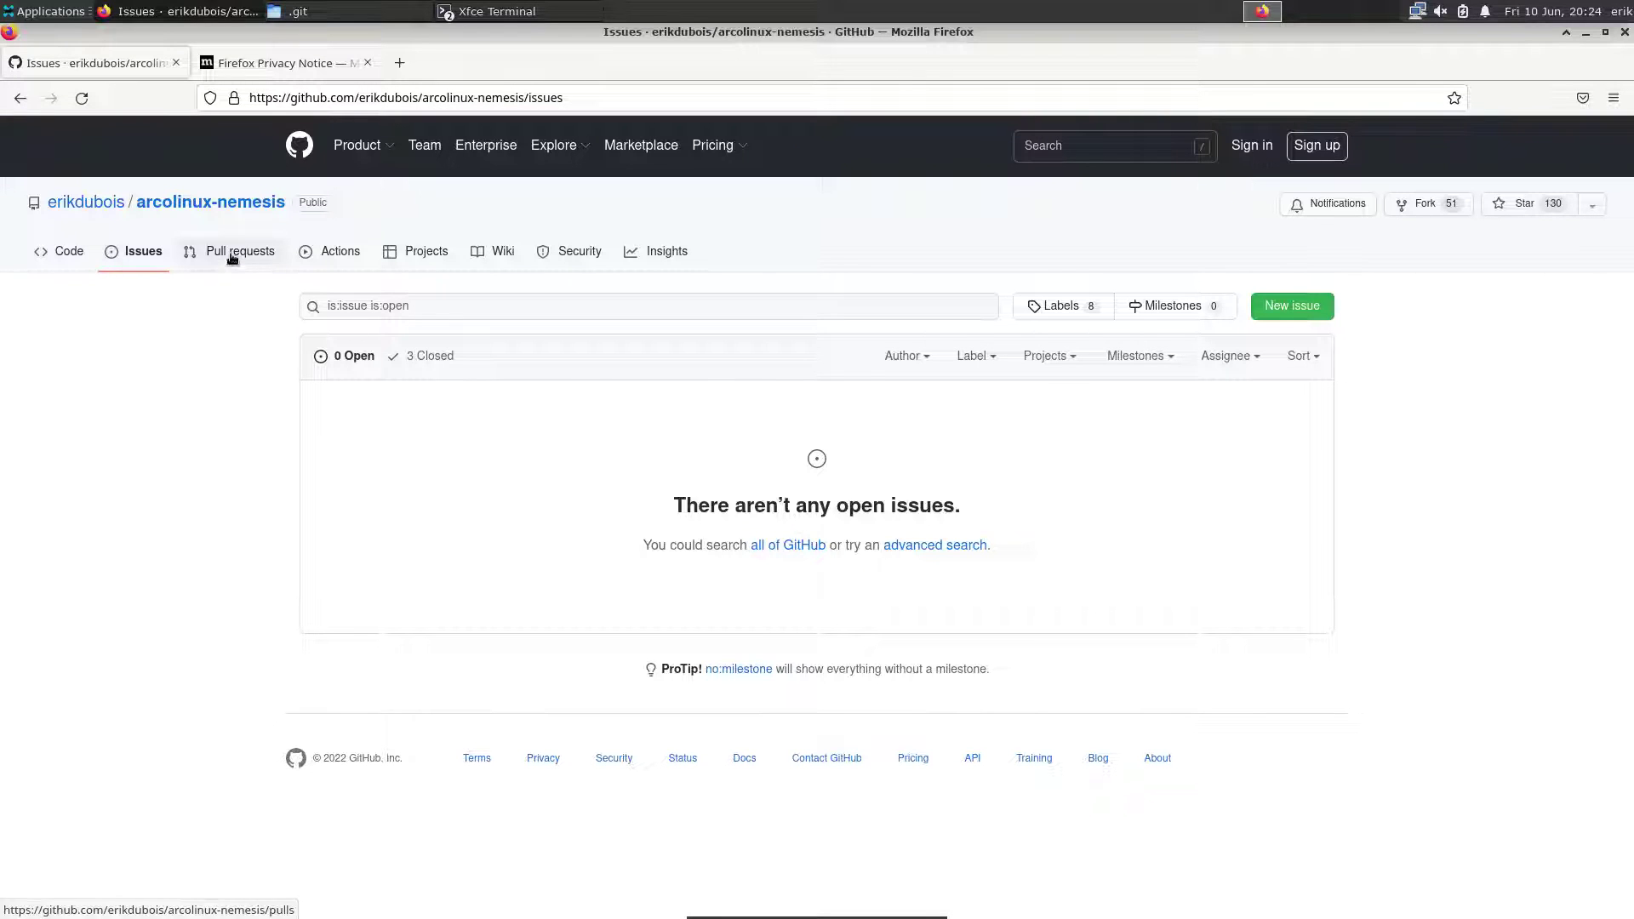
left_click(81, 251)
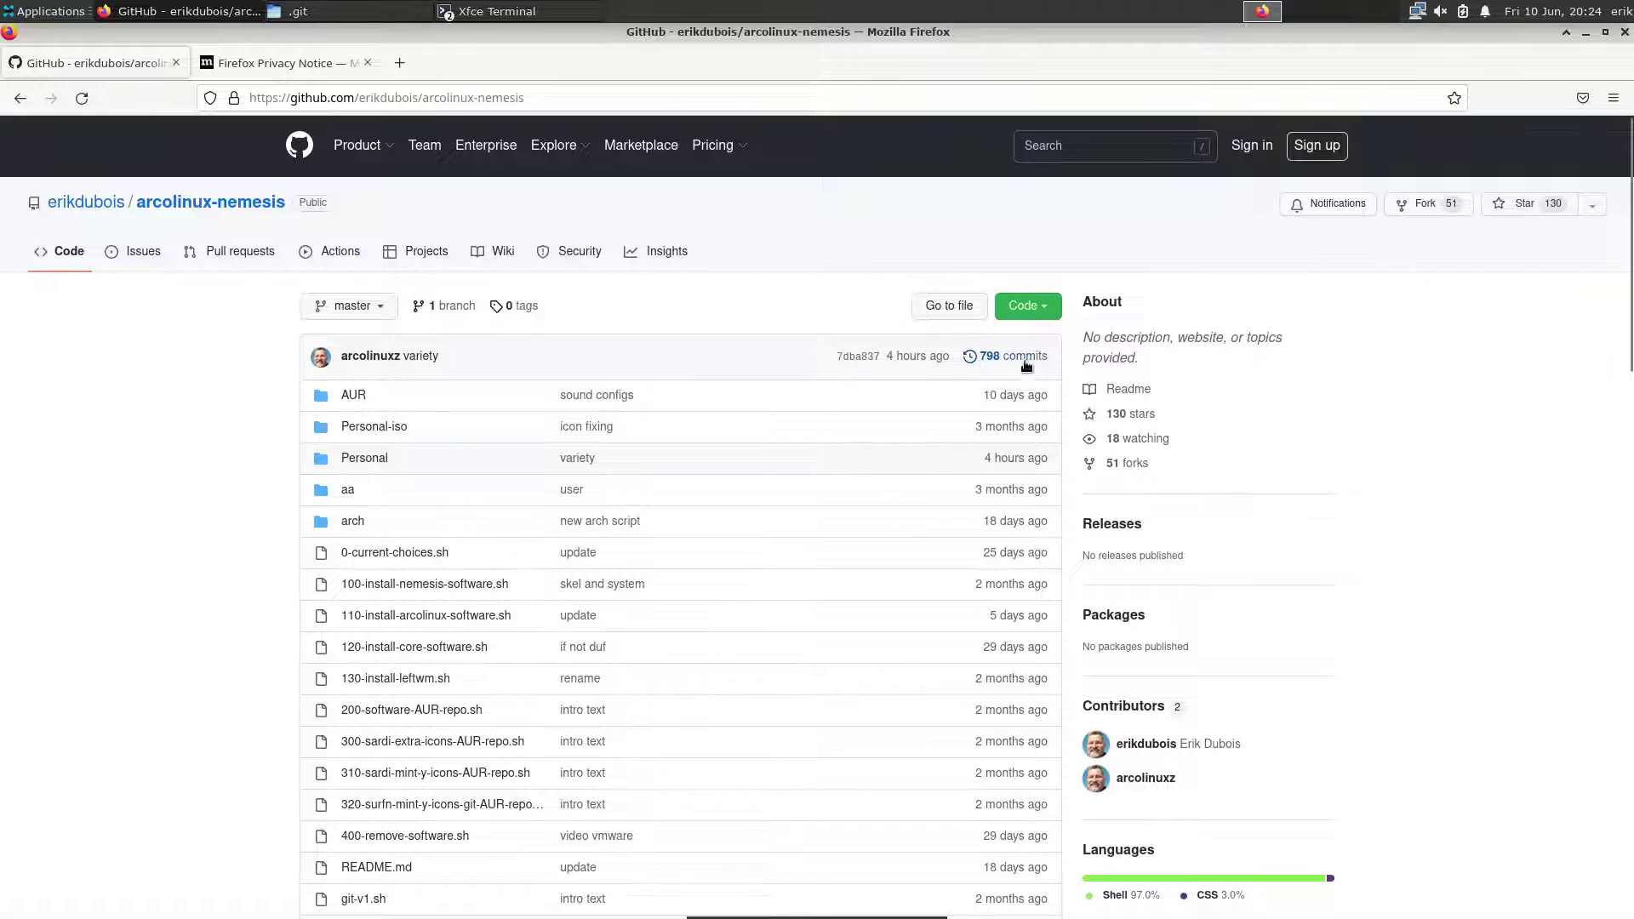
- Open the 798-commit history and page back to the January 2022 commits
left_click(1026, 364)
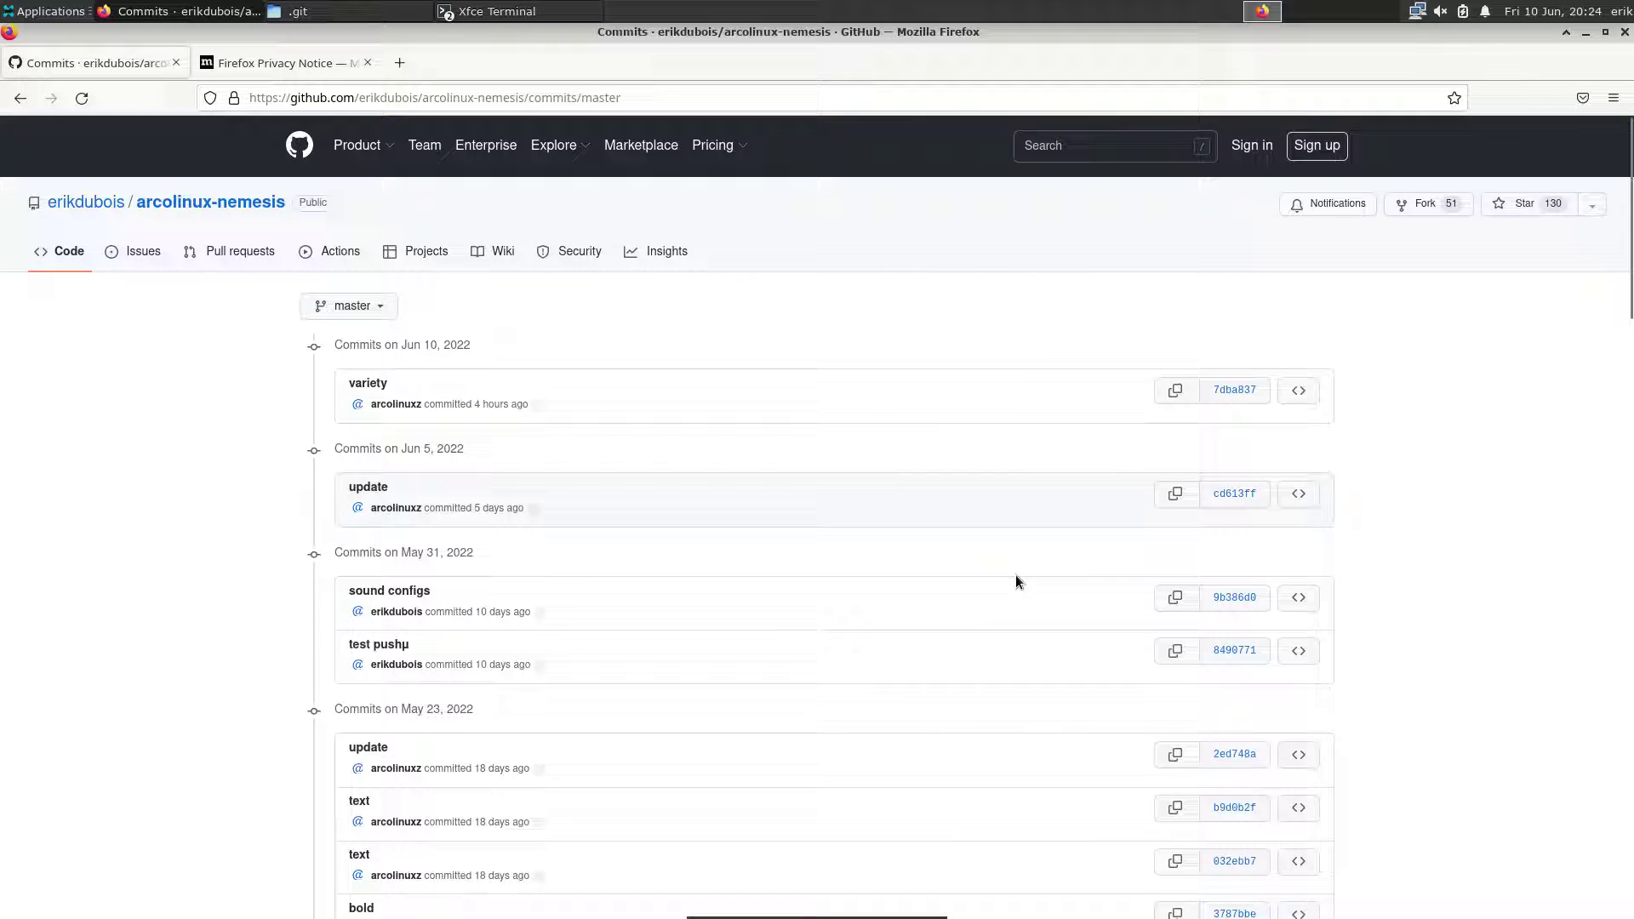
scroll(1014, 574, "down", 20)
left_click(855, 762)
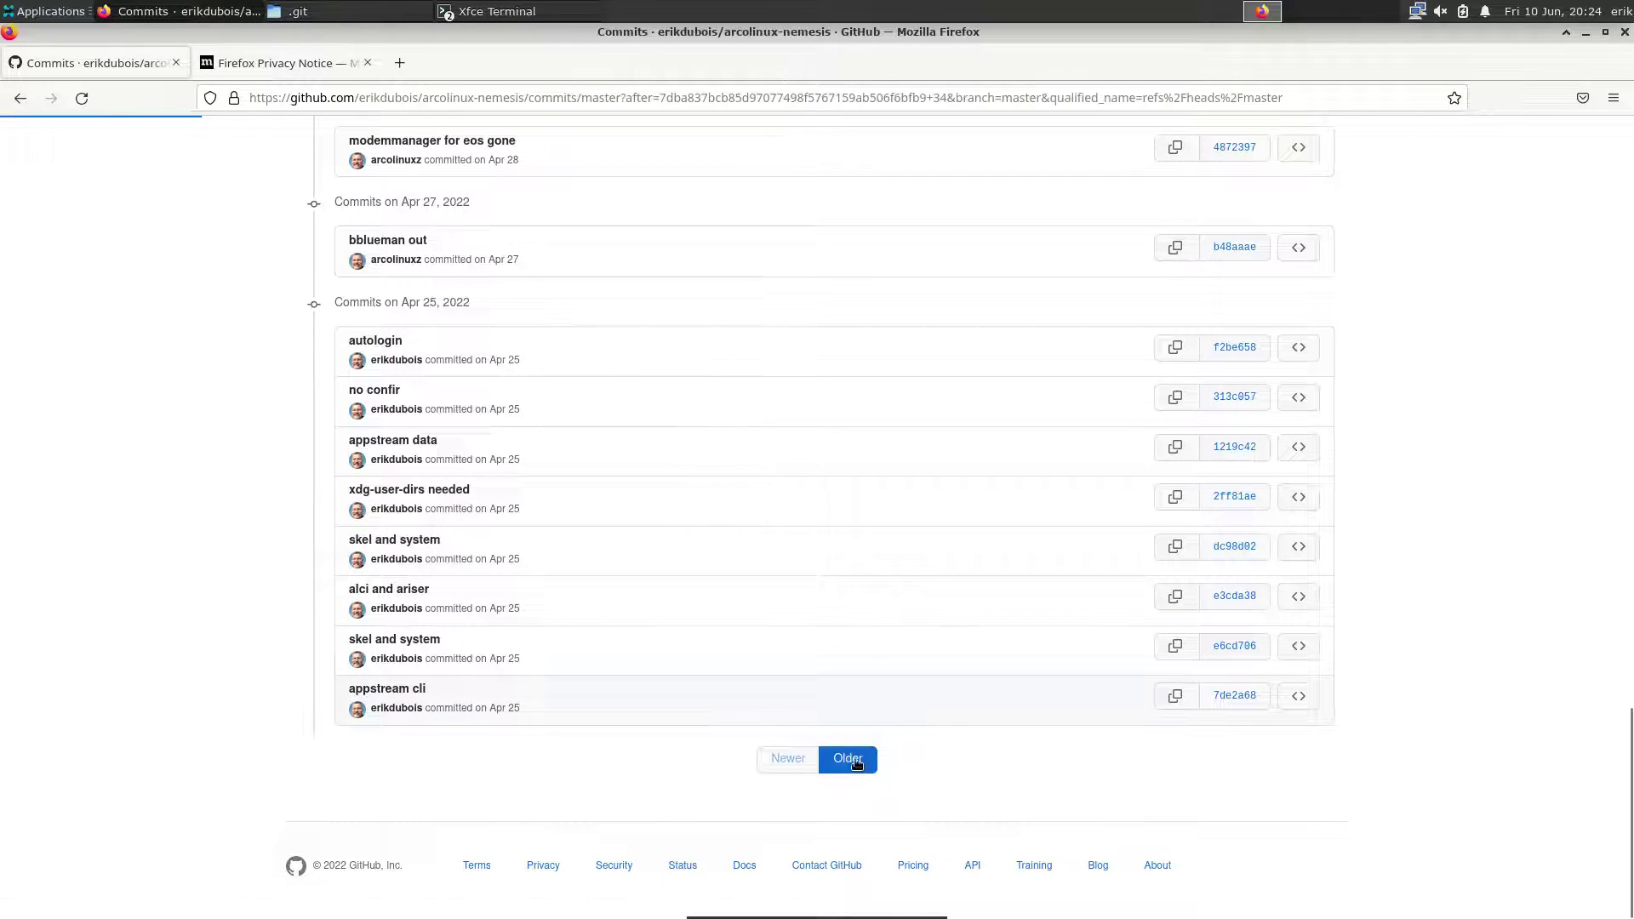
scroll(941, 713, "down", 20)
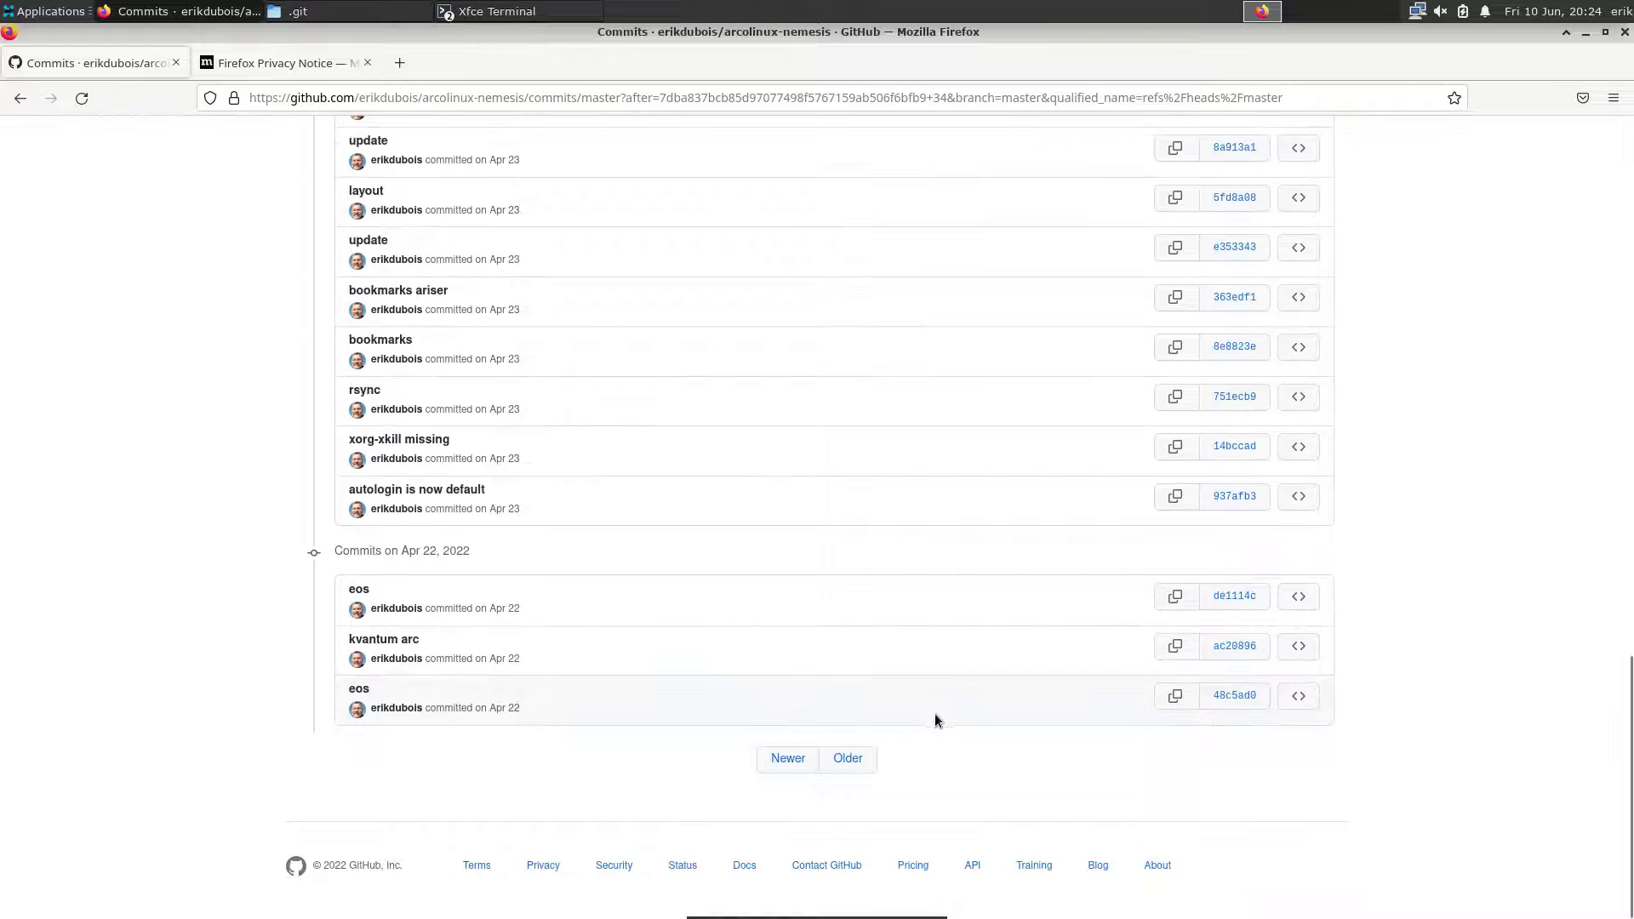
left_click(870, 765)
scroll(893, 744, "down", 20)
left_click(870, 765)
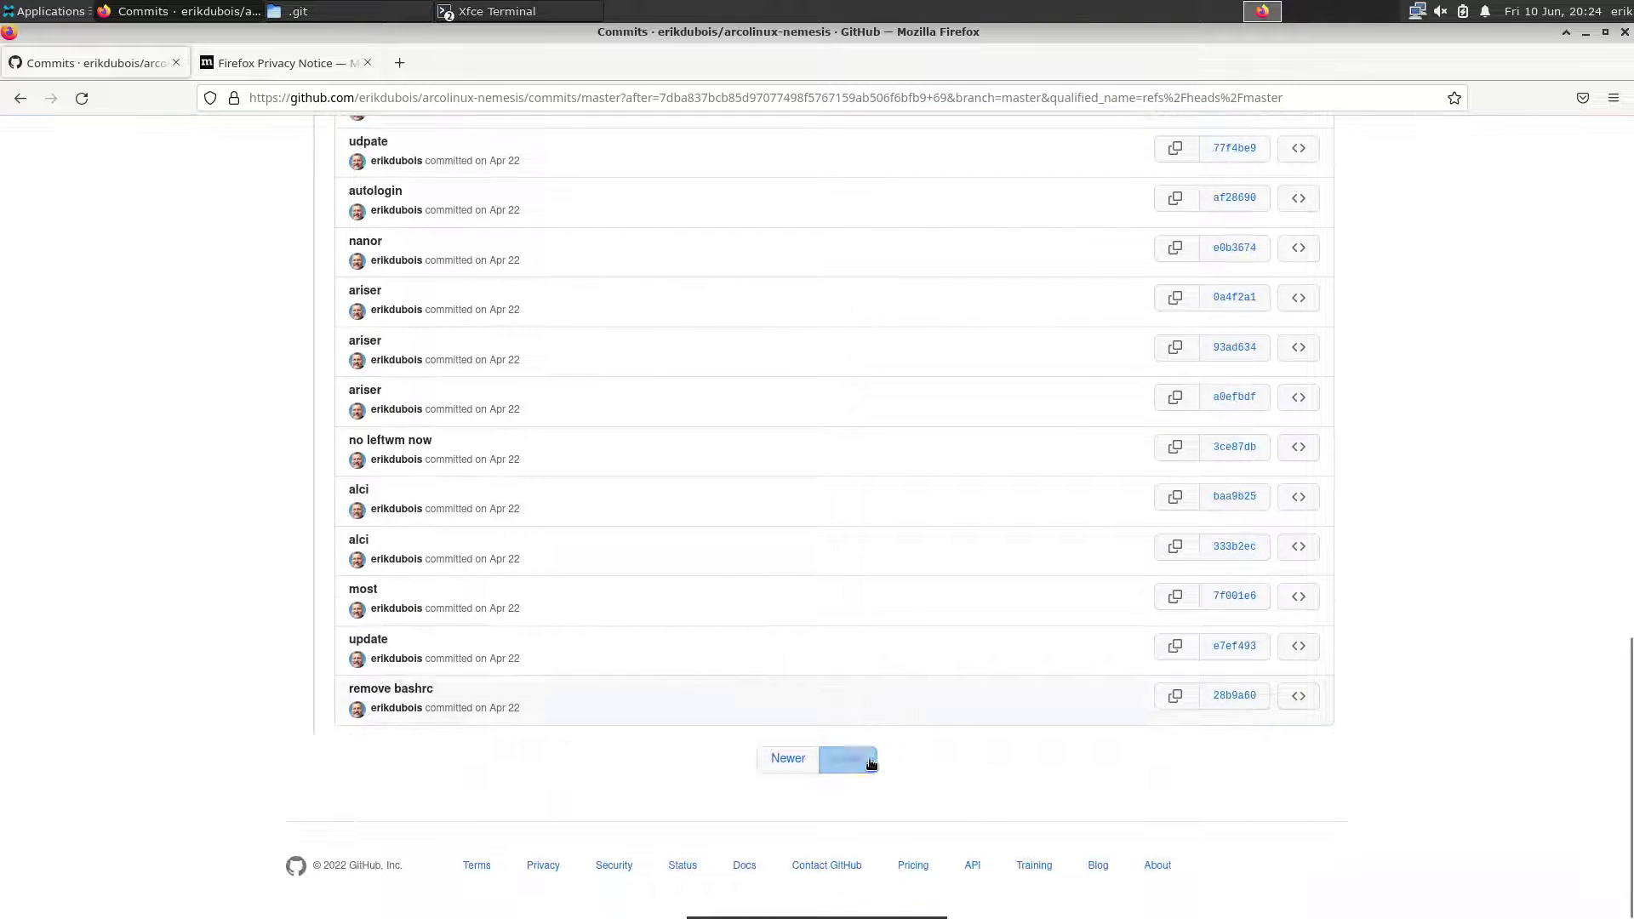
scroll(870, 765, "down", 4)
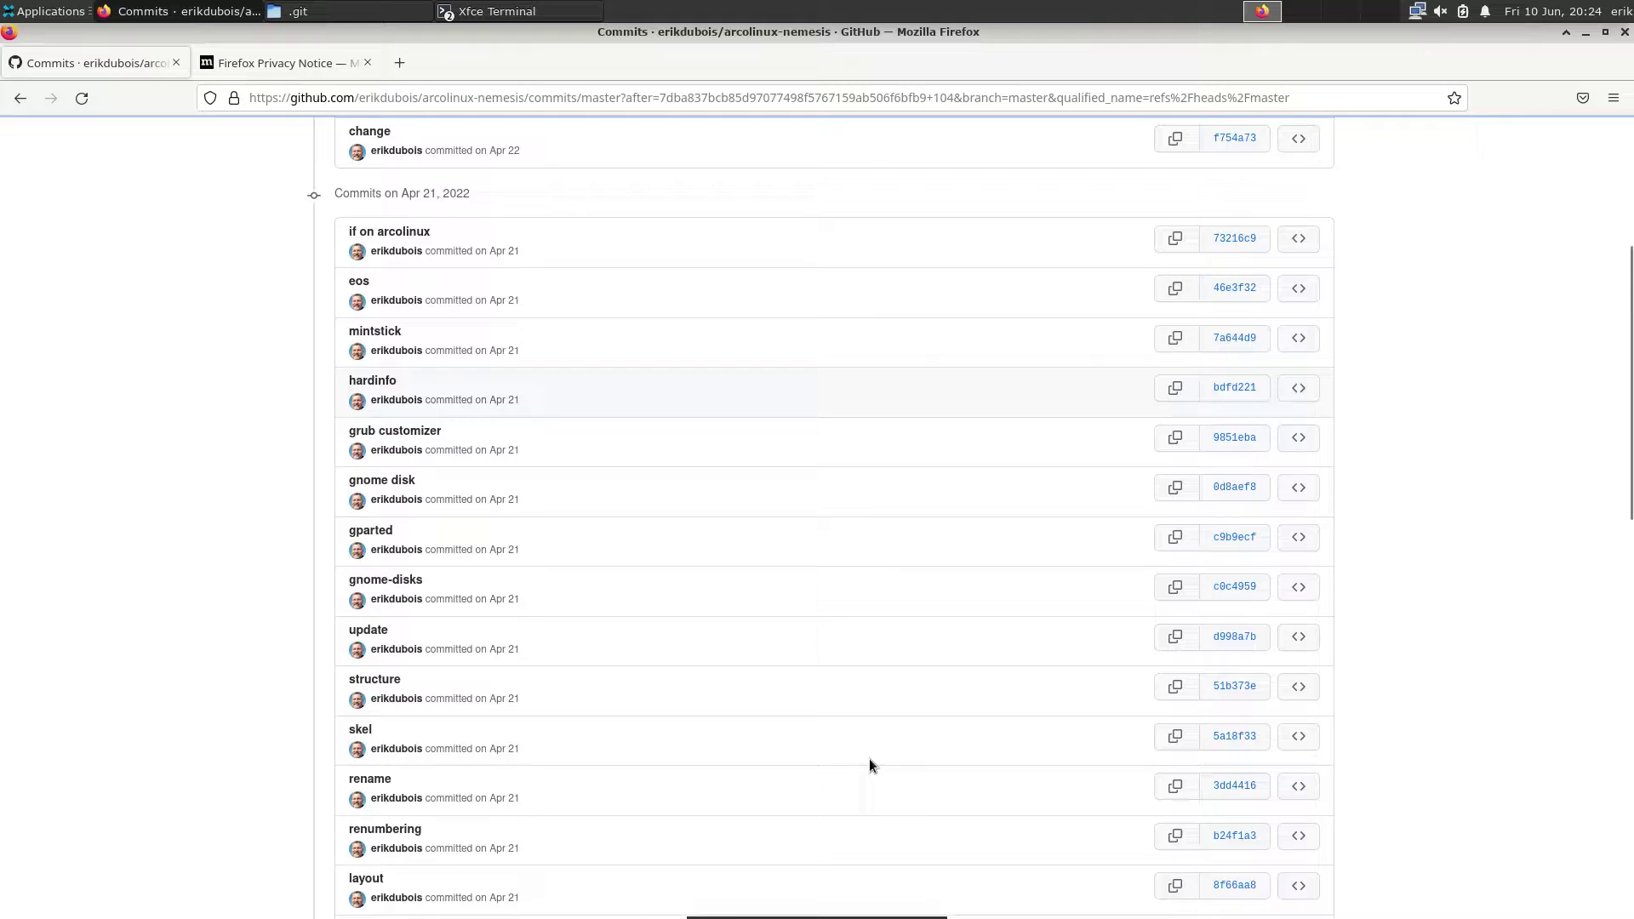
scroll(870, 765, "down", 10)
left_click(870, 764)
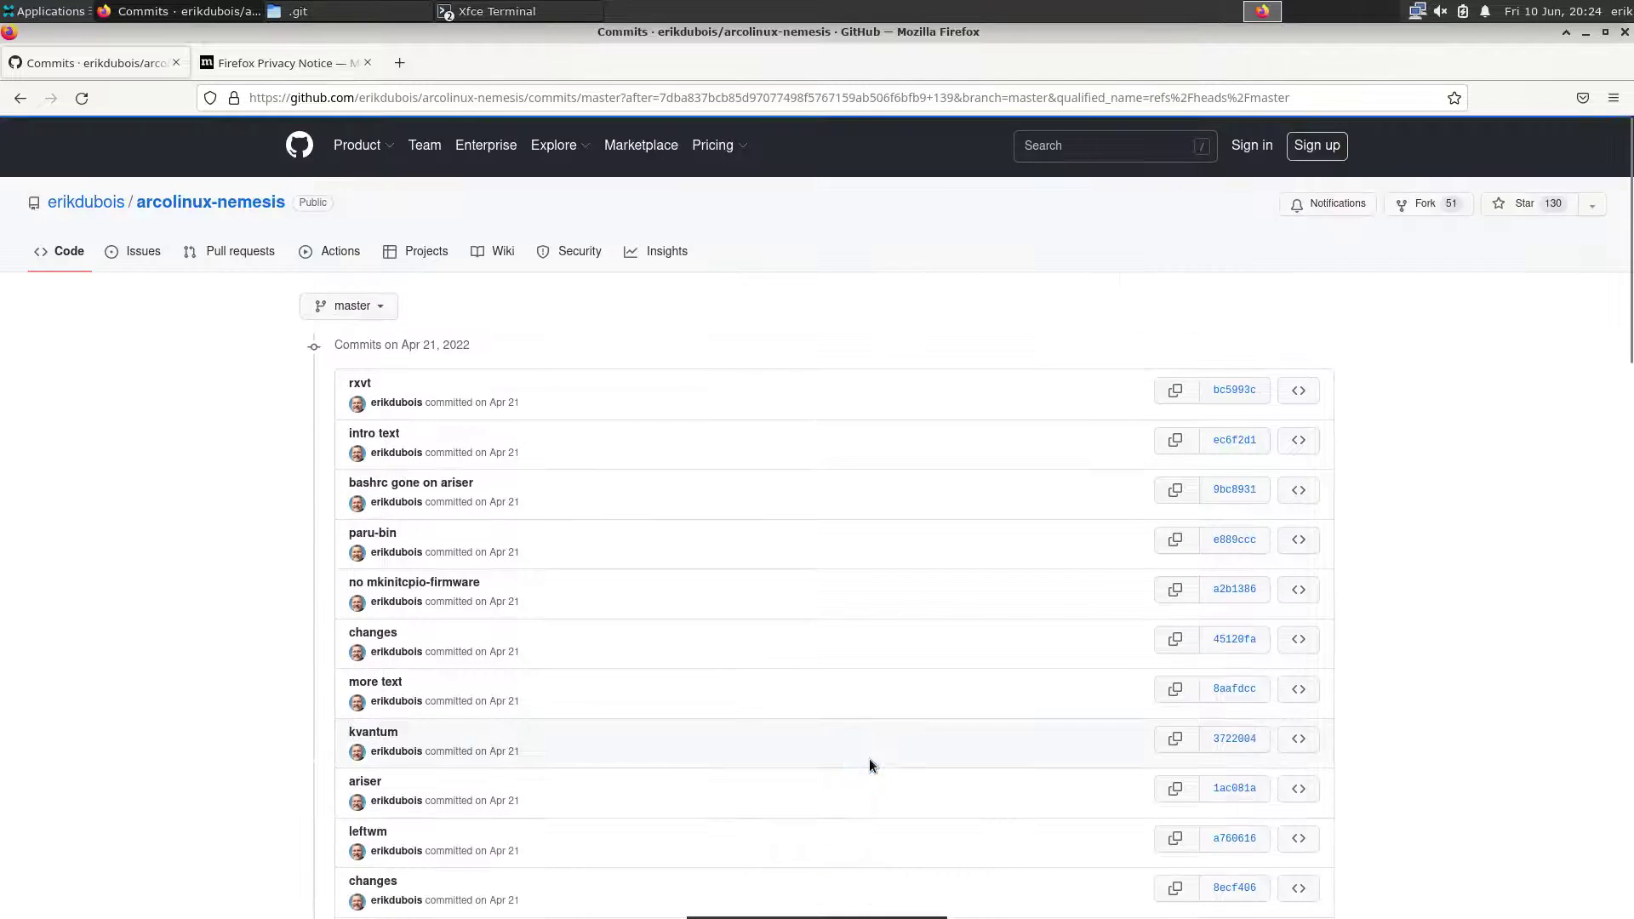
scroll(870, 758, "down", 15)
left_click(870, 759)
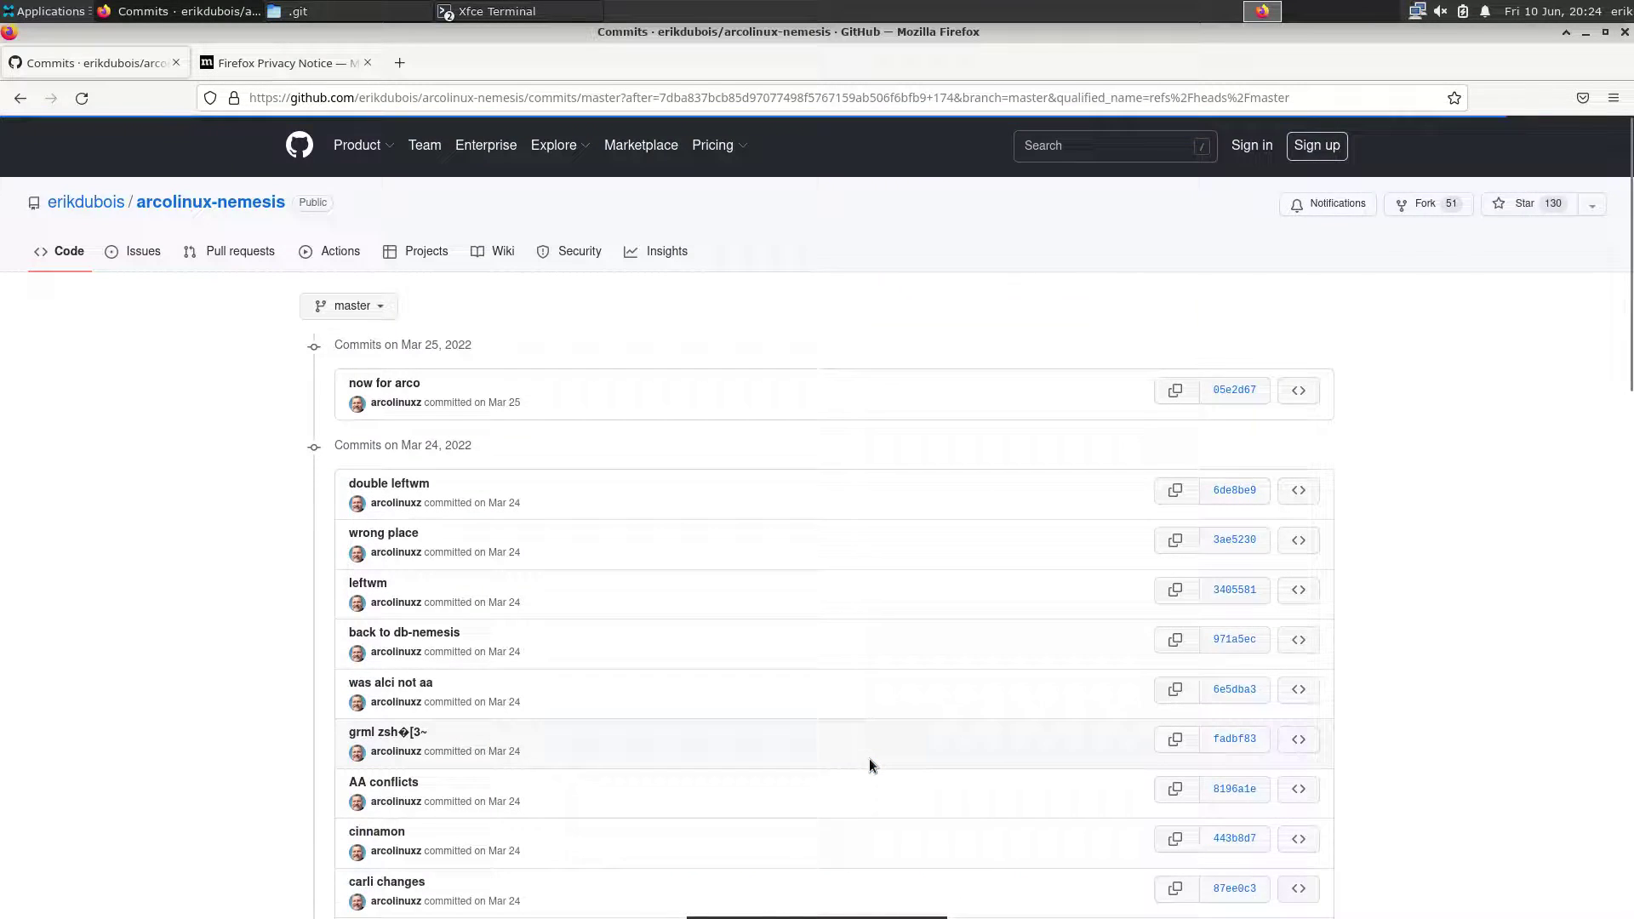
scroll(869, 759, "down", 15)
left_click(870, 758)
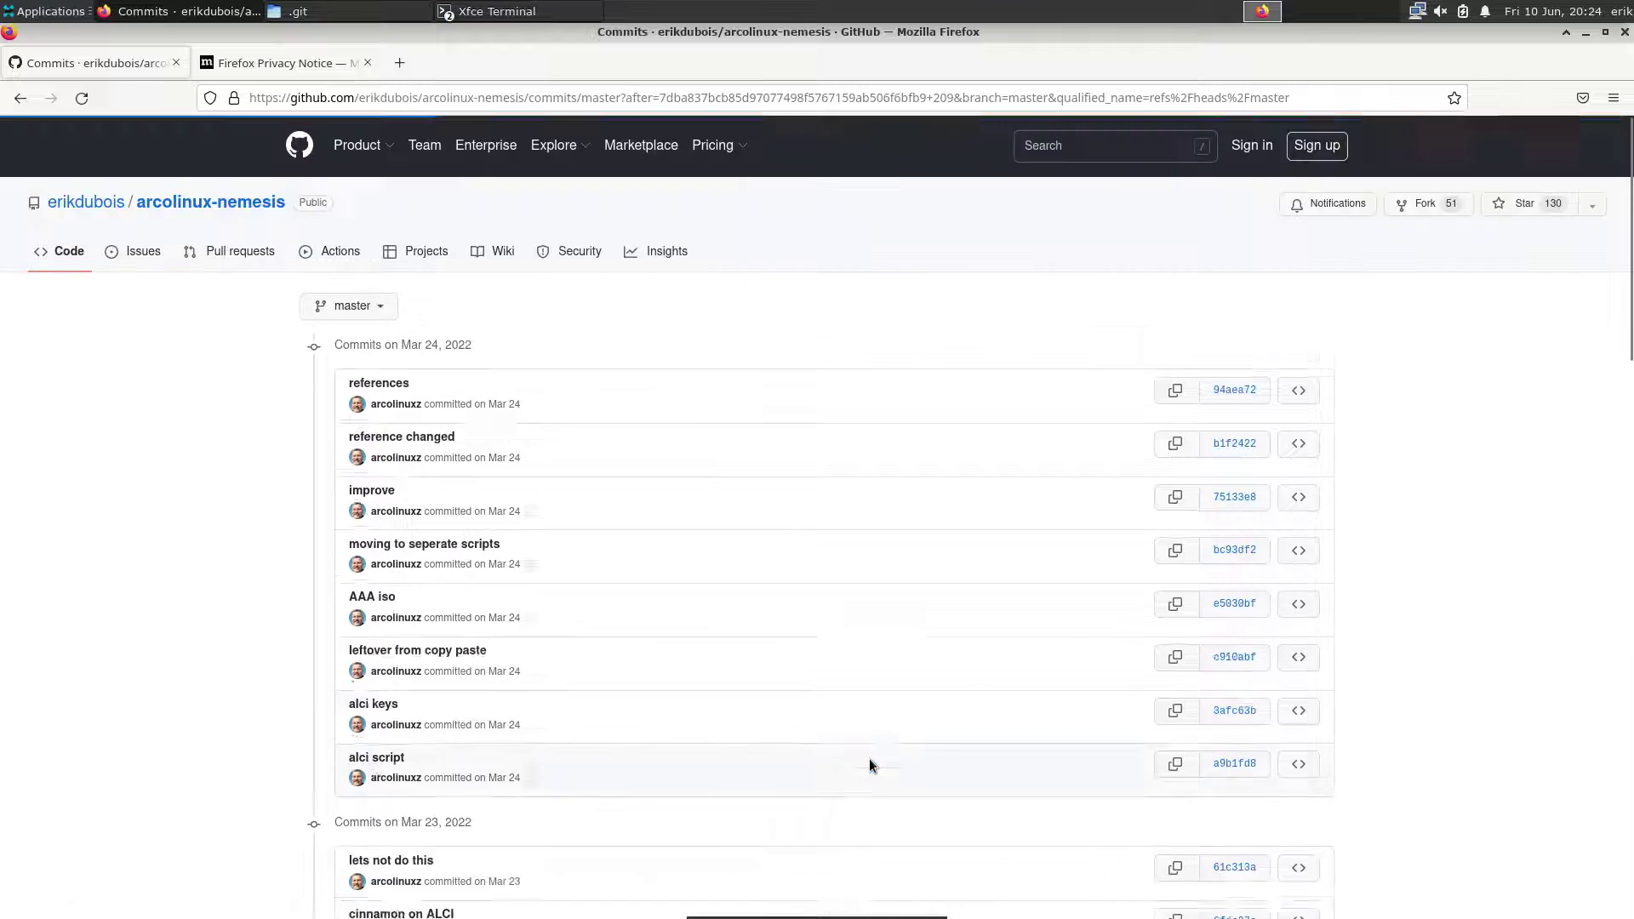
scroll(870, 758, "down", 15)
left_click(869, 760)
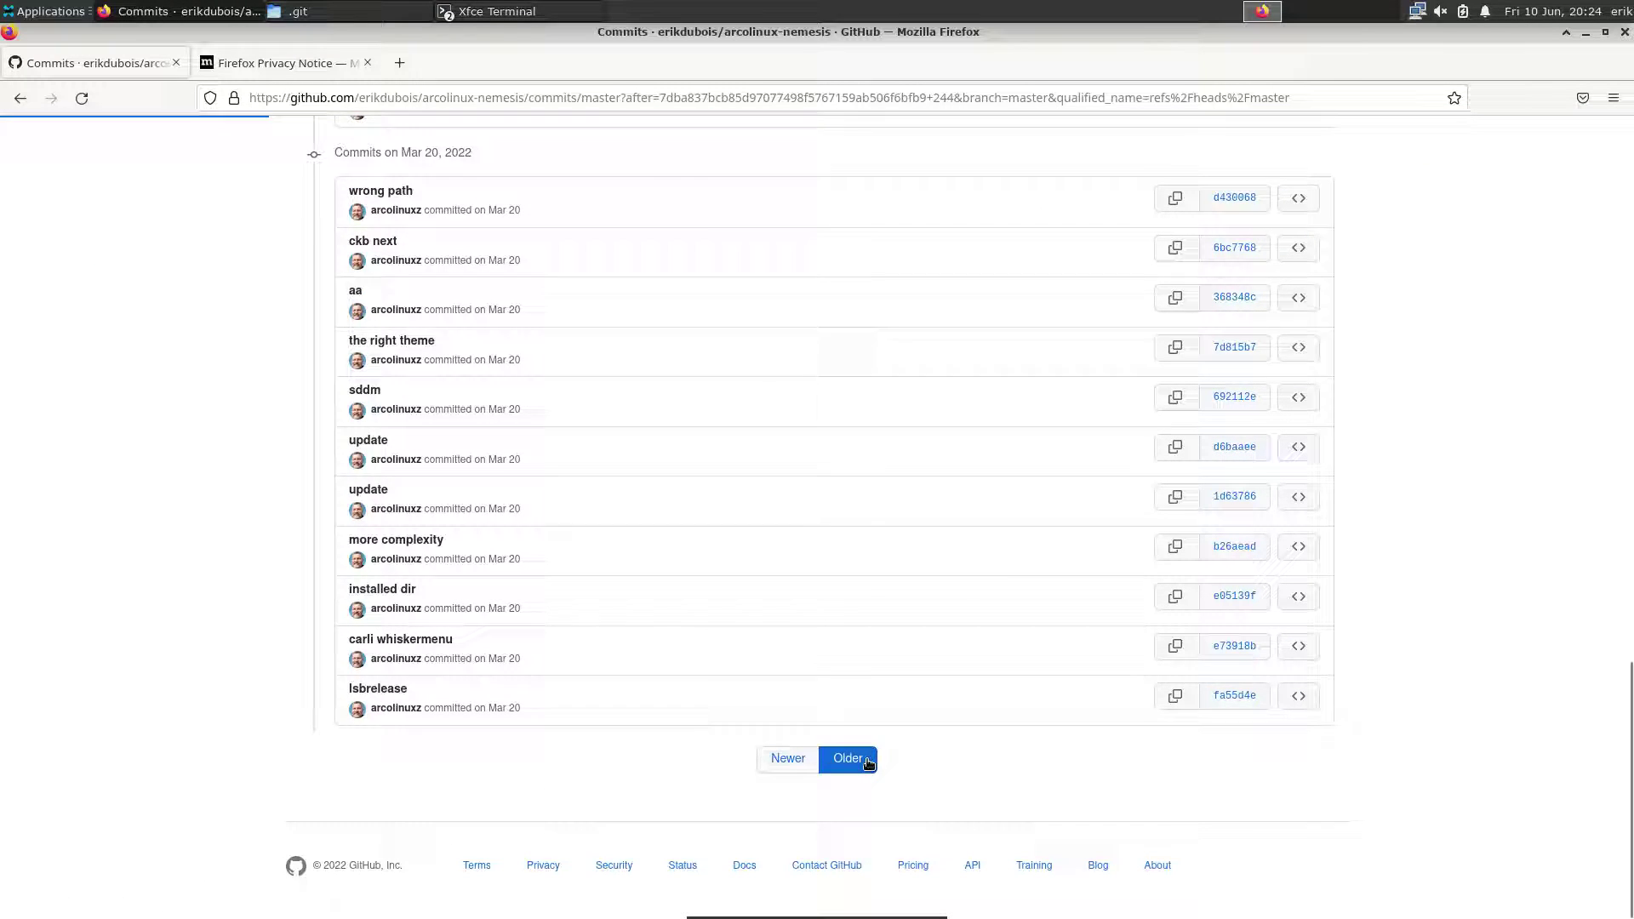
scroll(867, 760, "down", 15)
left_click(867, 761)
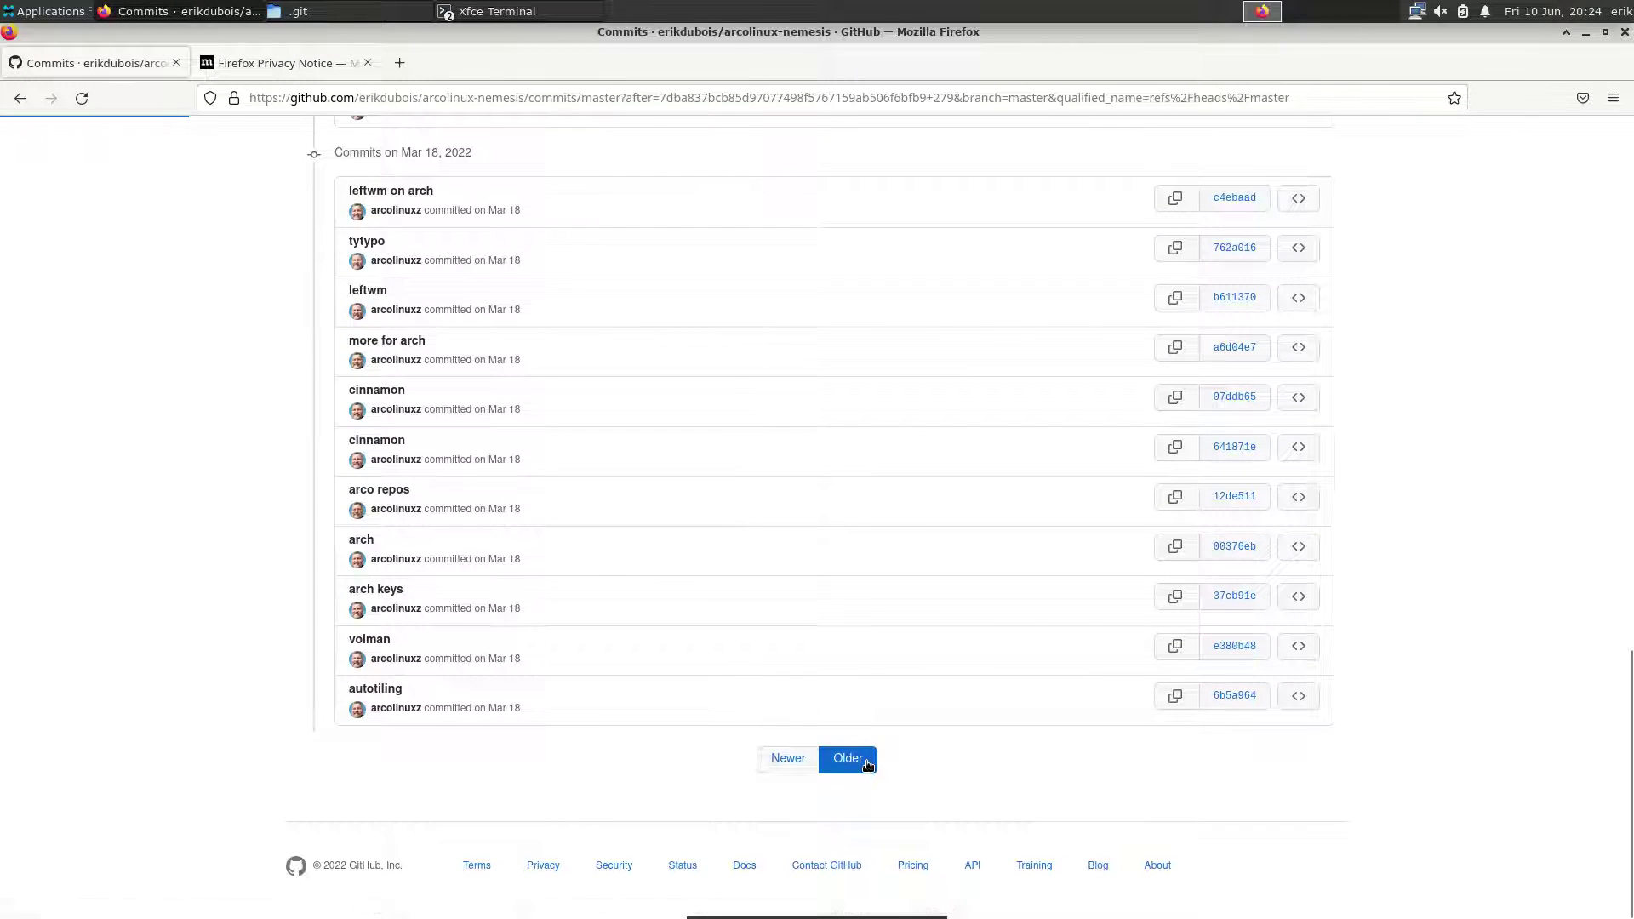
scroll(866, 763, "down", 15)
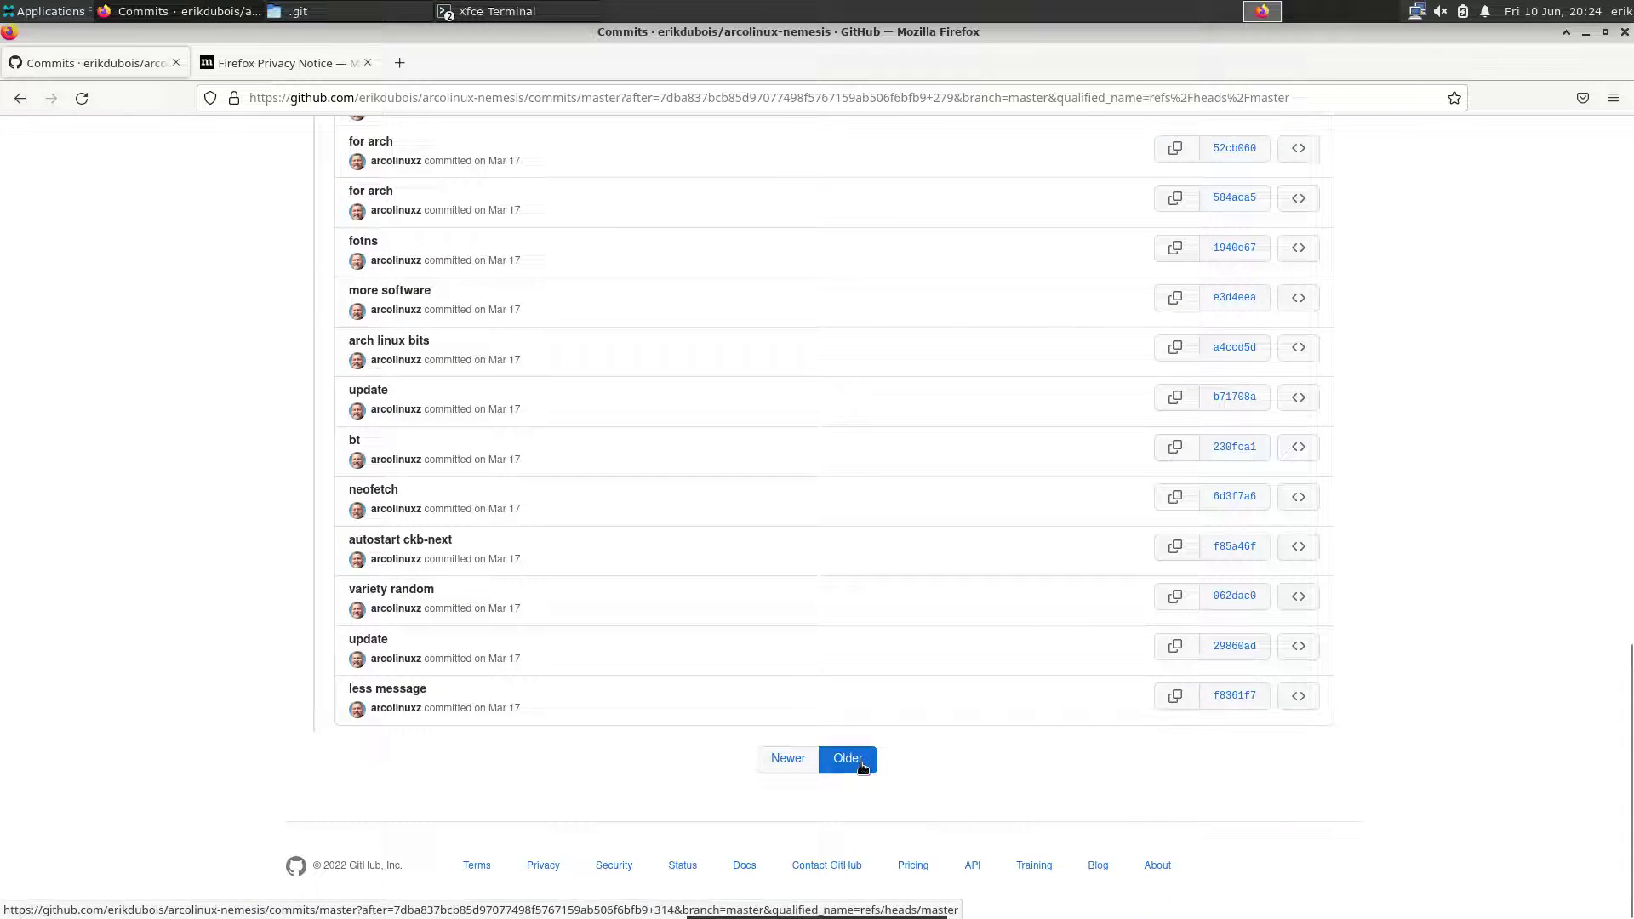
left_click(862, 765)
scroll(861, 763, "down", 15)
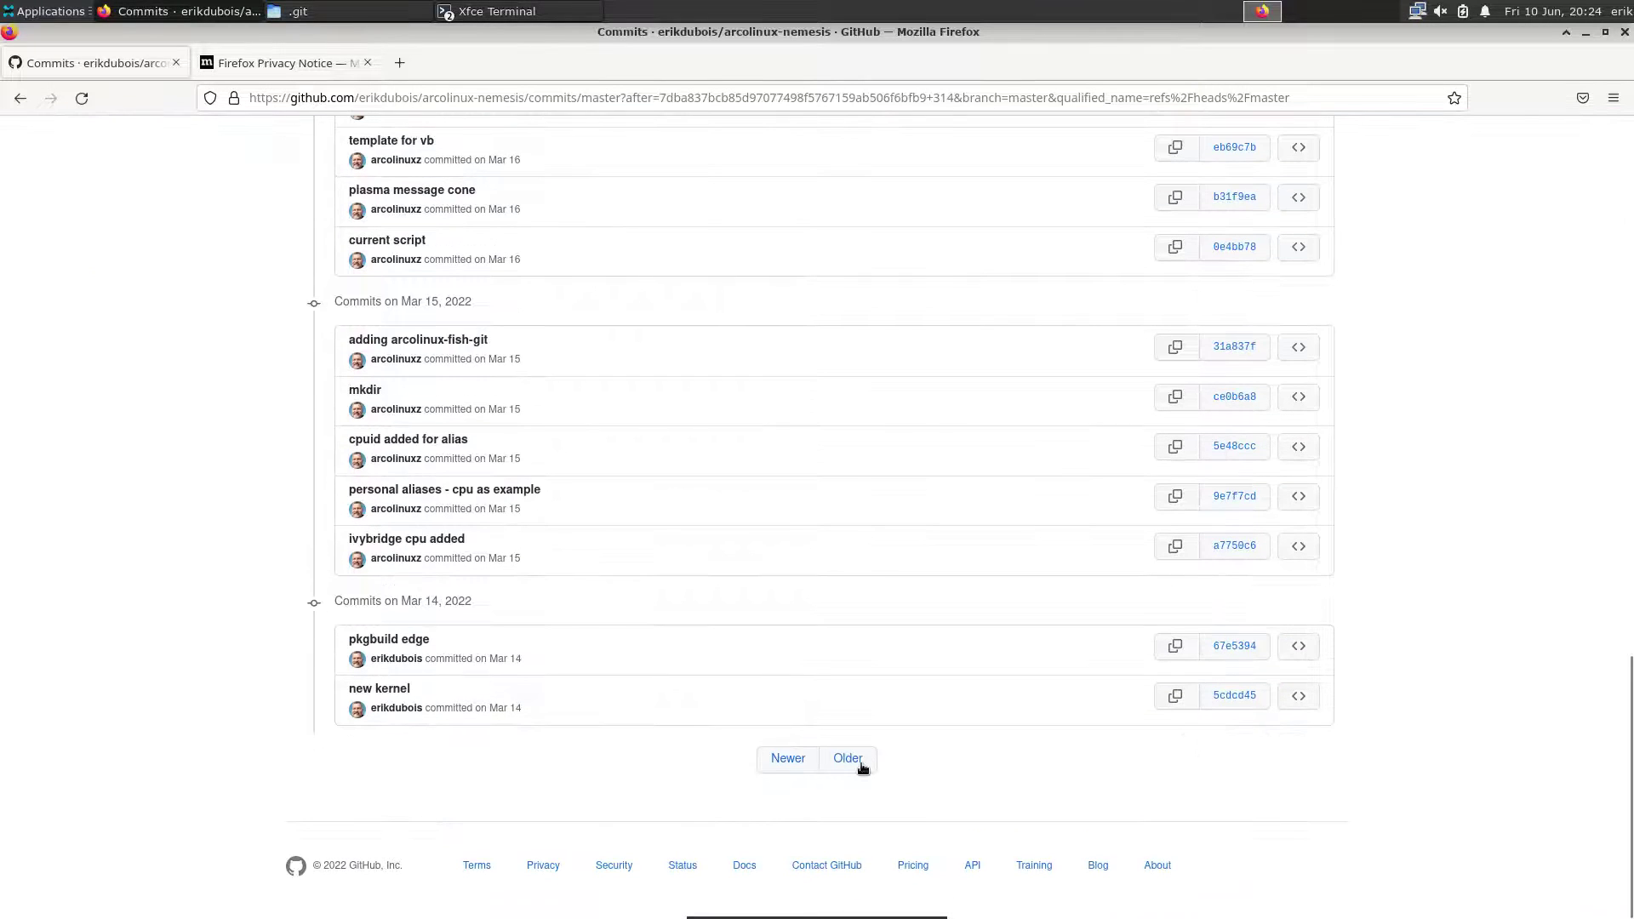
left_click(860, 763)
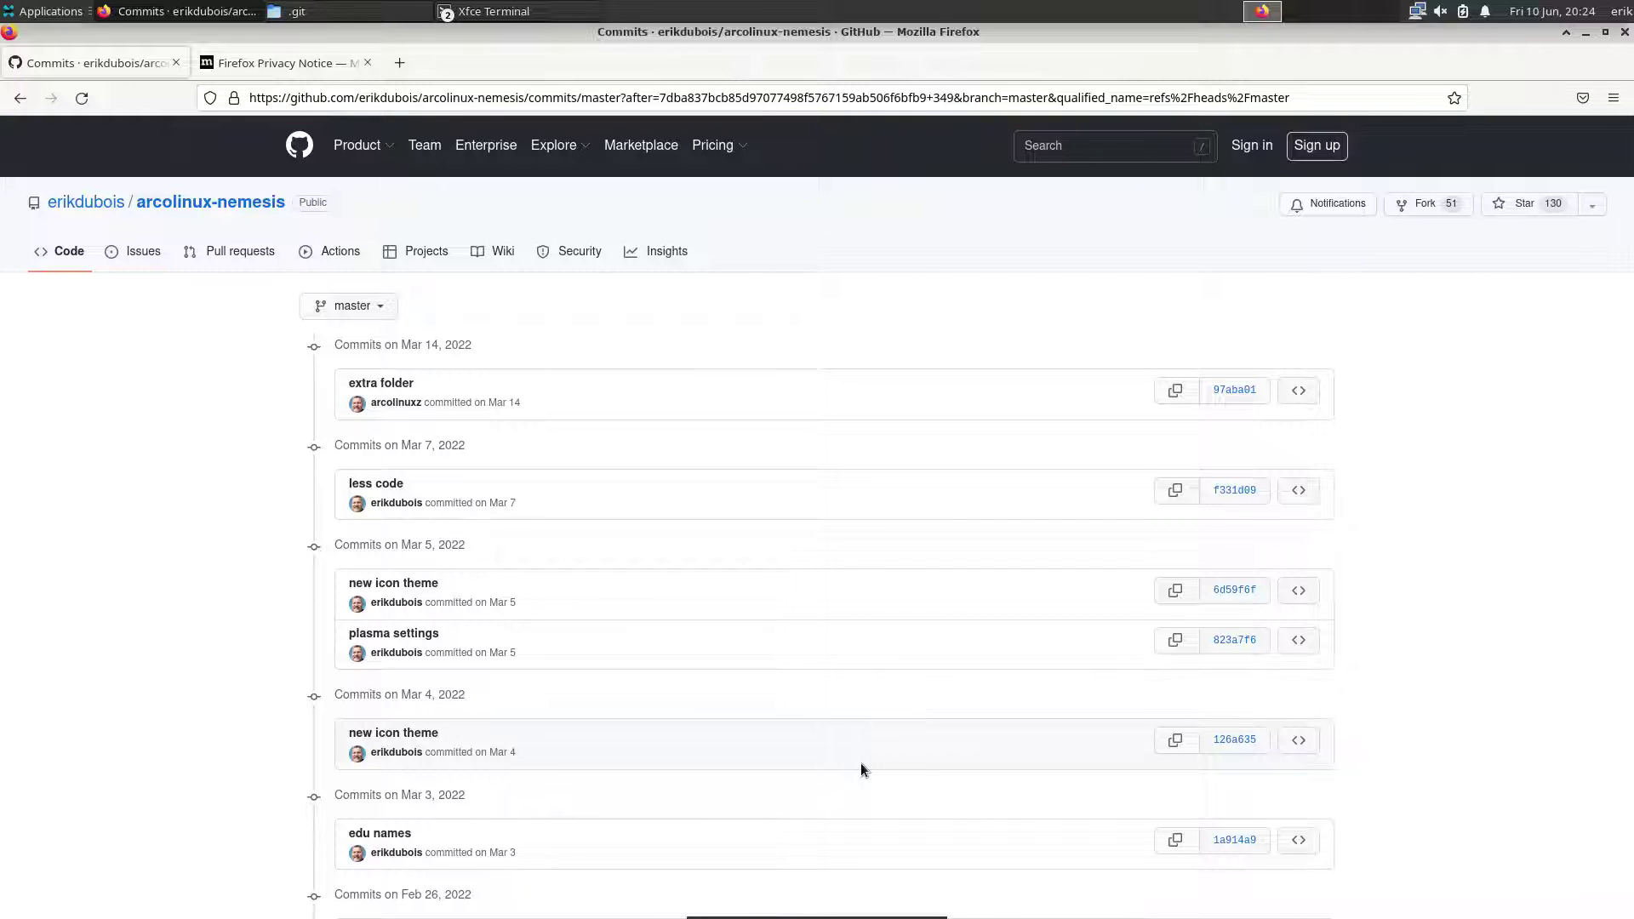
scroll(861, 762, "down", 15)
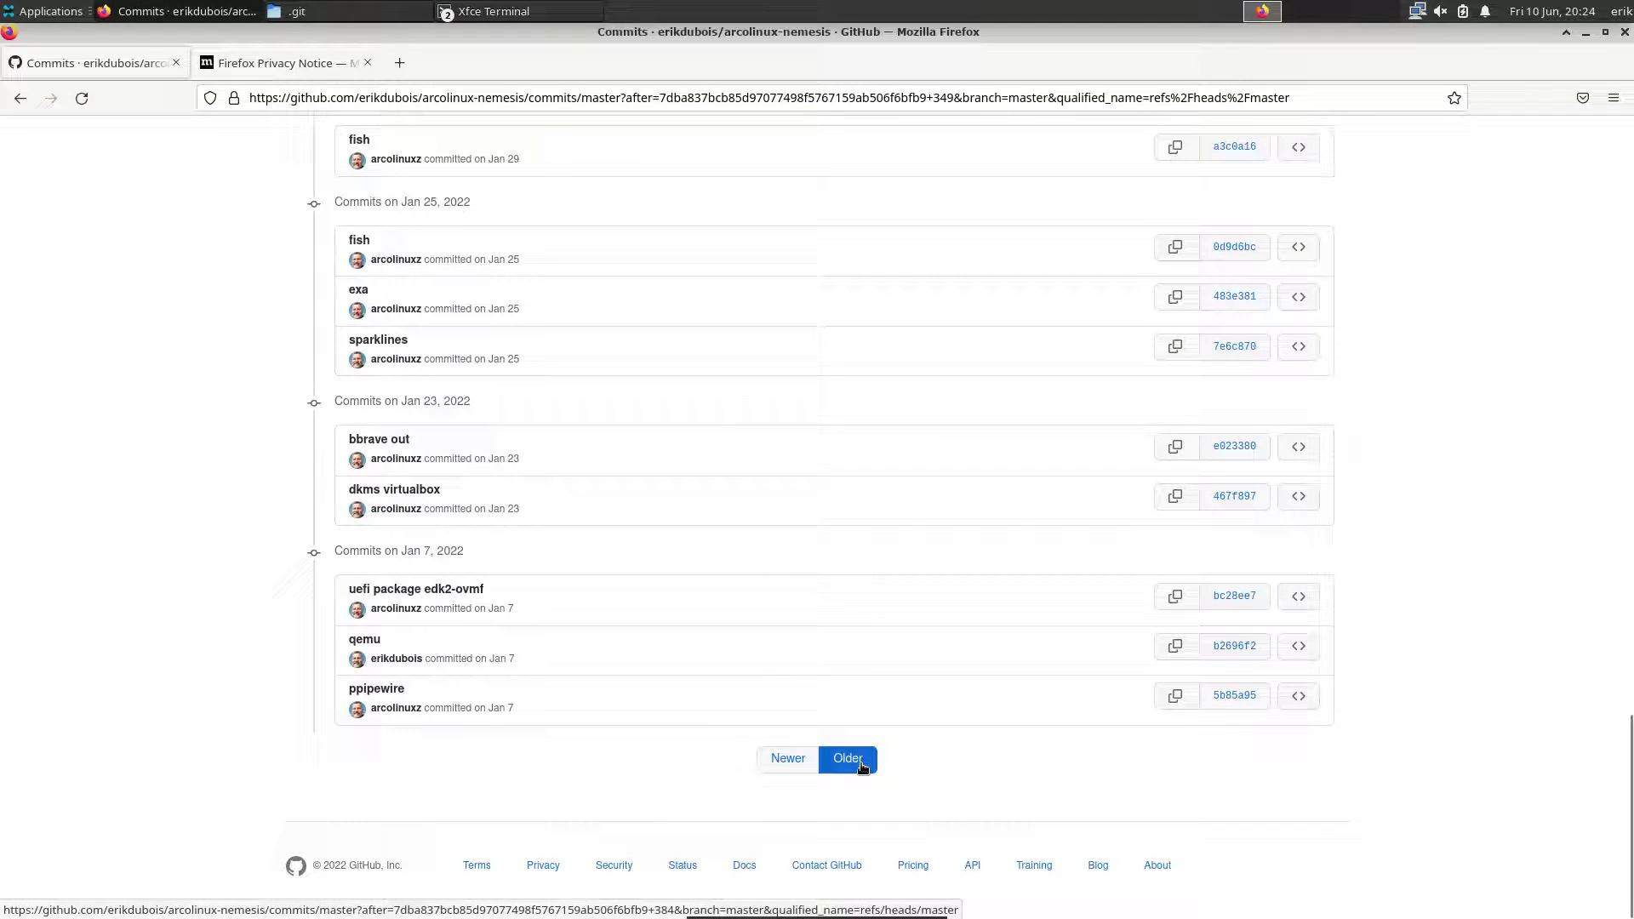
left_click(860, 763)
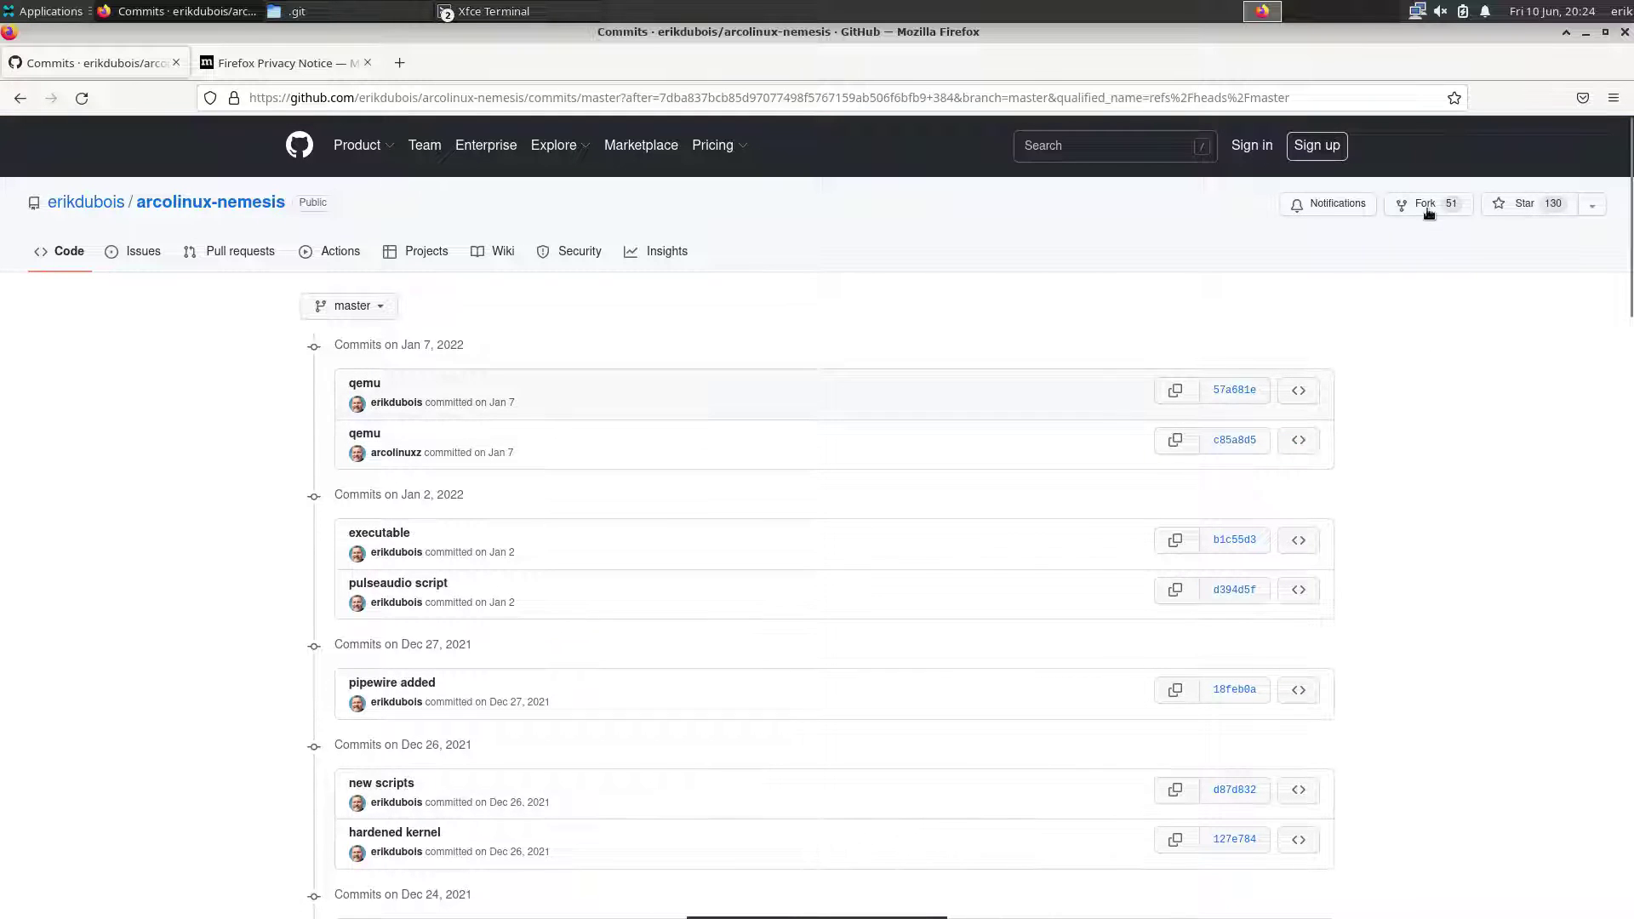
- Page further back through mid 2021 to the January 2021 commits
scroll(738, 780, "down", 6)
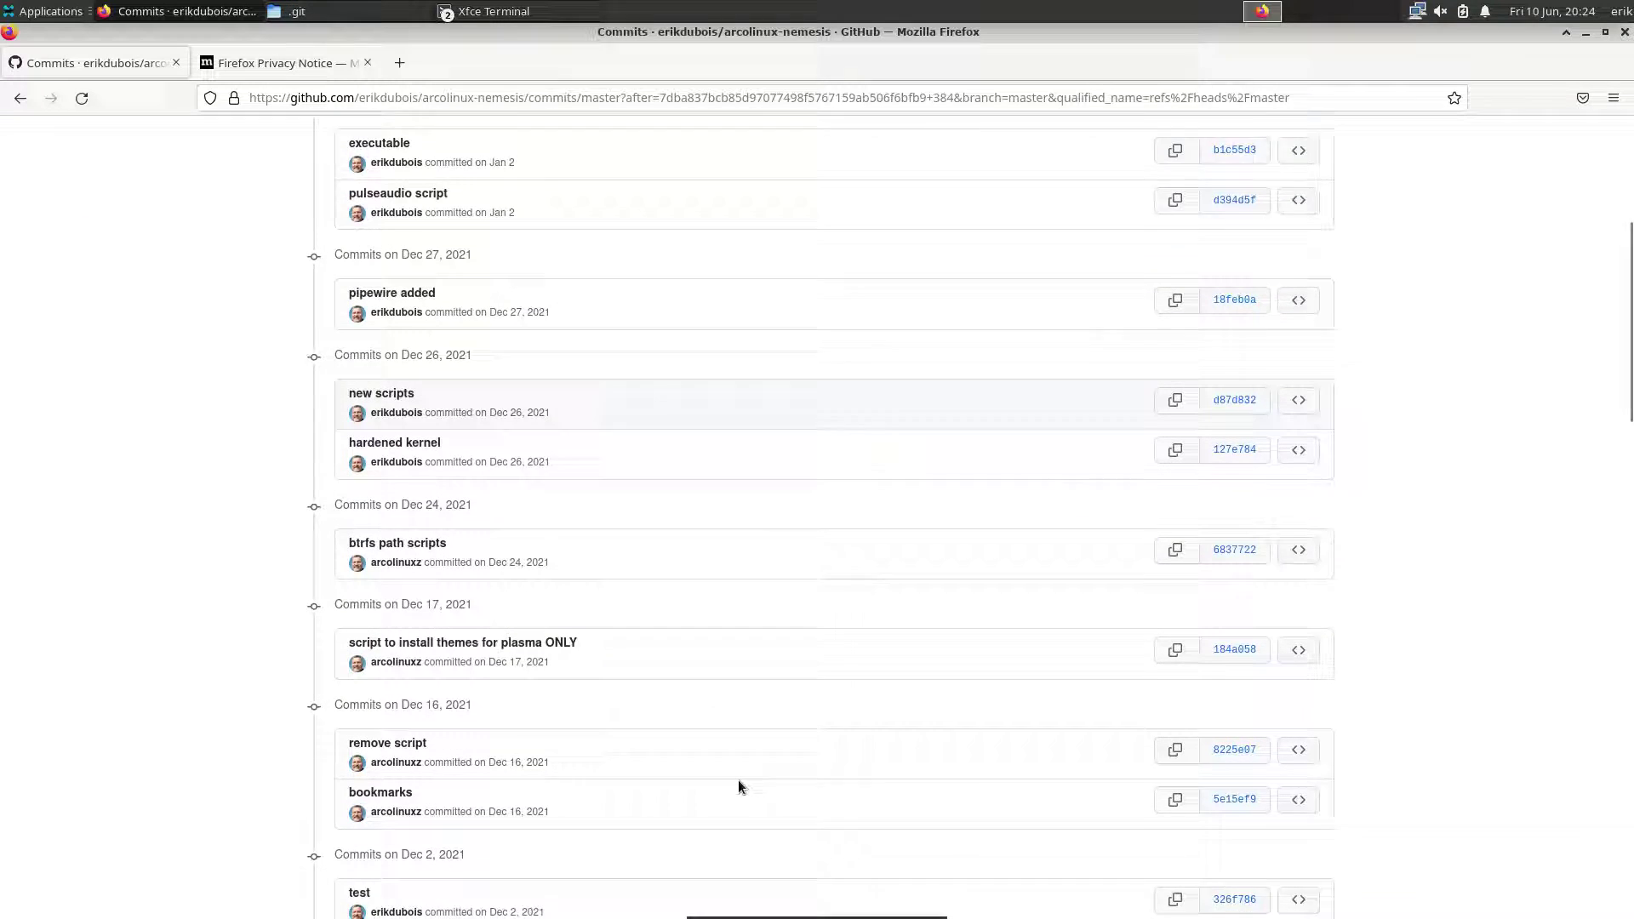
scroll(738, 780, "down", 20)
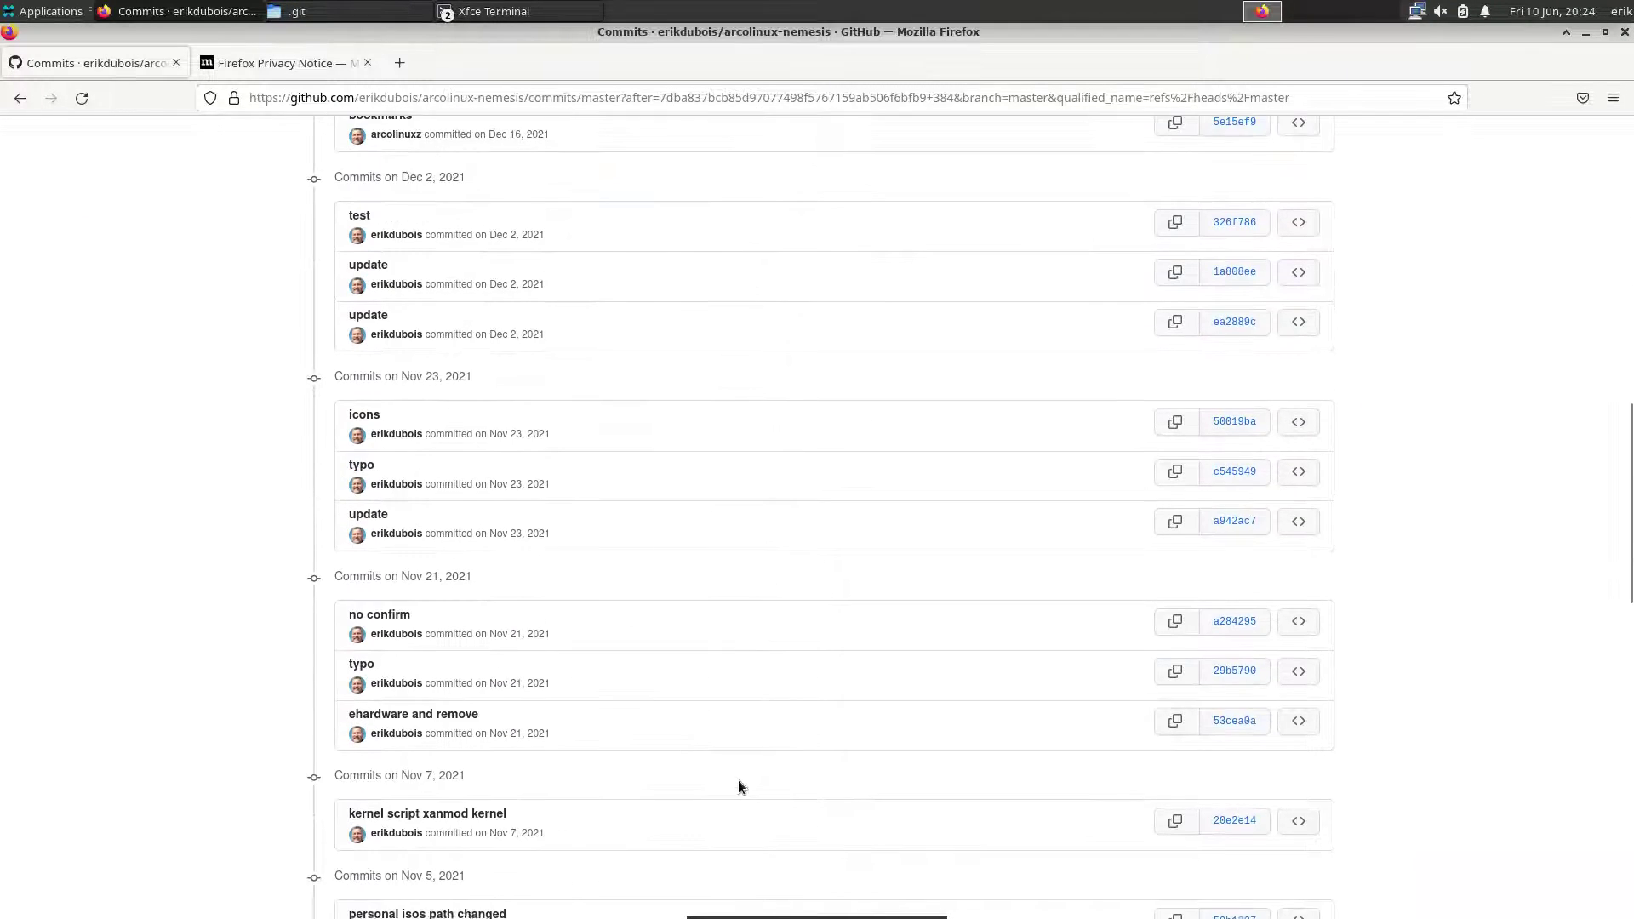
left_click(848, 758)
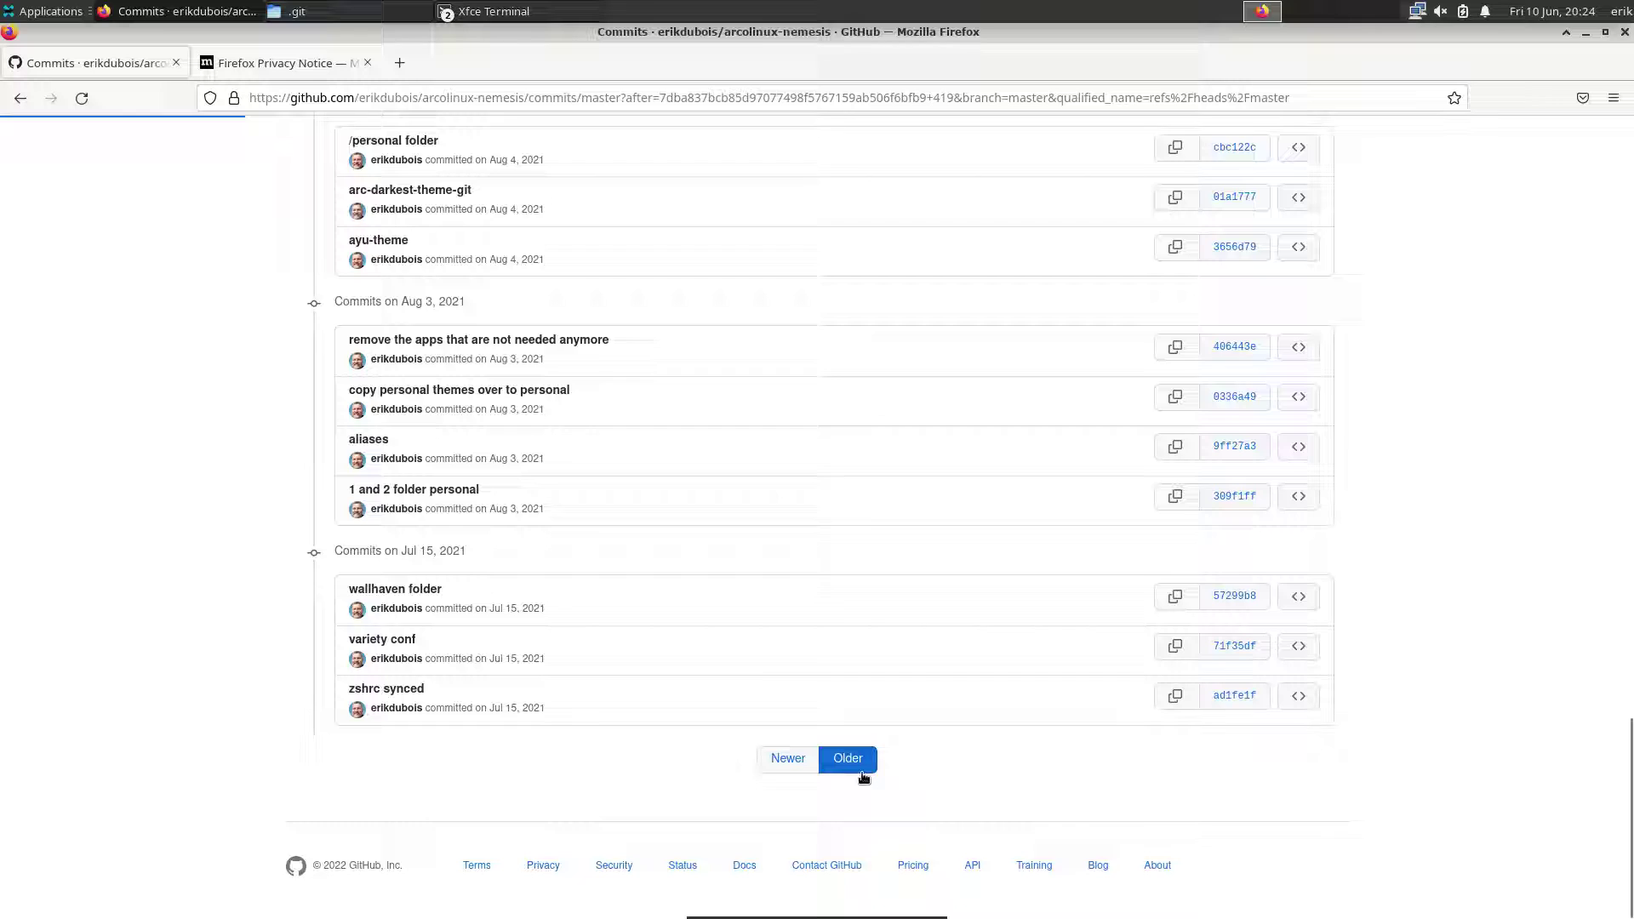
scroll(861, 773, "down", 20)
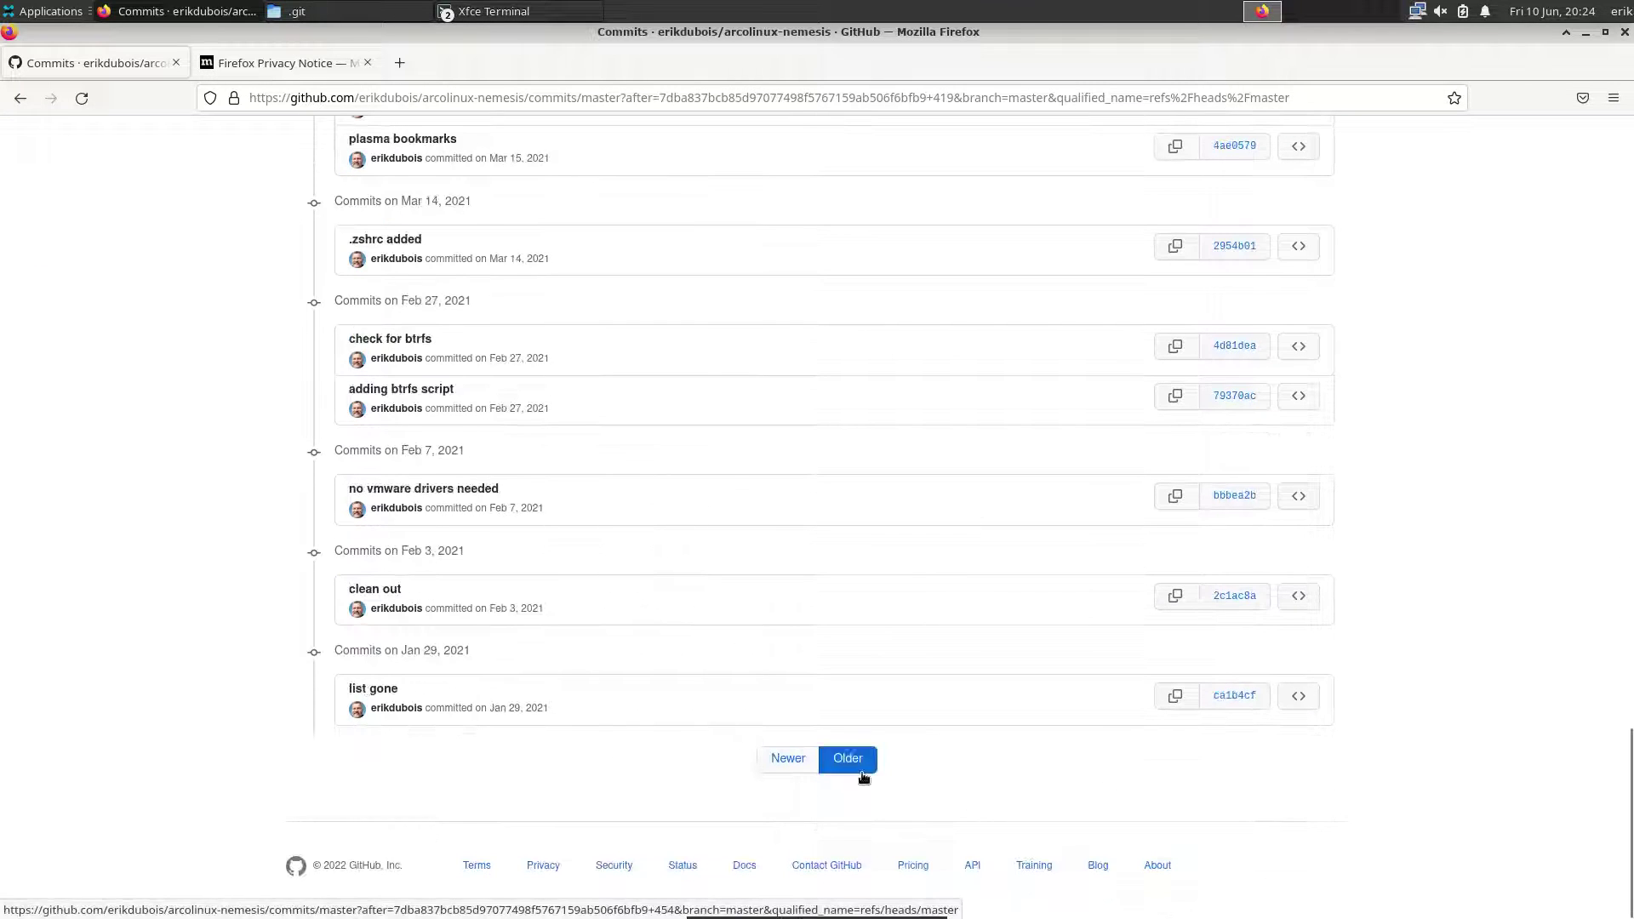
left_click(849, 760)
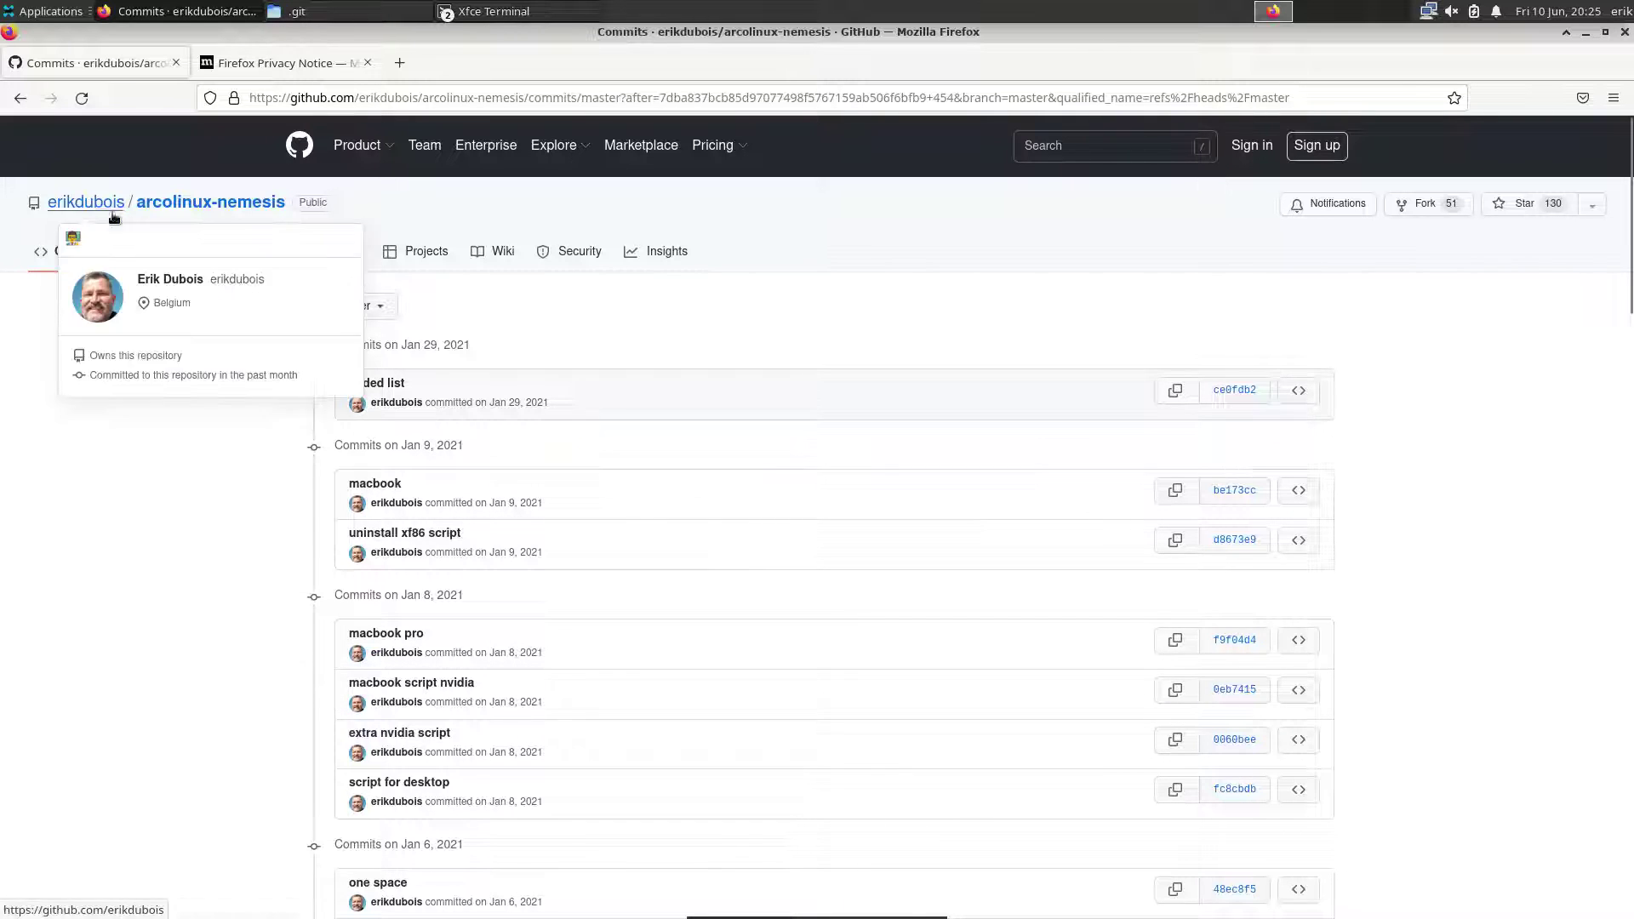
- Keep loading Older commit pages through 2018 until the final page with the Feb 25, 2018 first commit
scroll(591, 742, "down", 15)
scroll(510, 456, "up", 9)
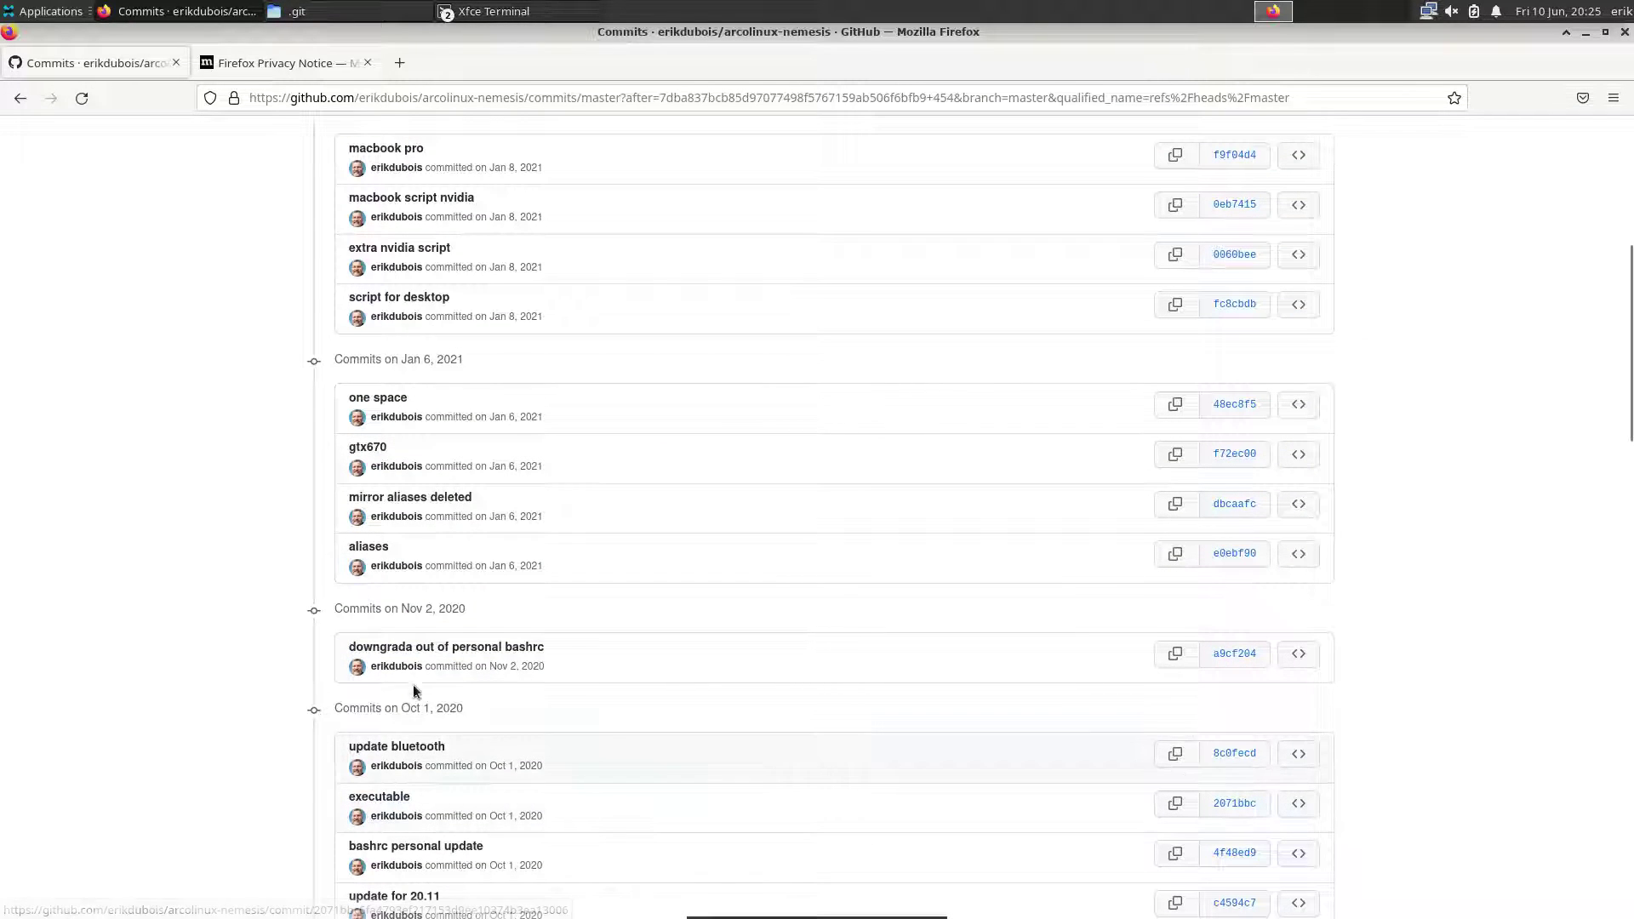
scroll(966, 826, "down", 15)
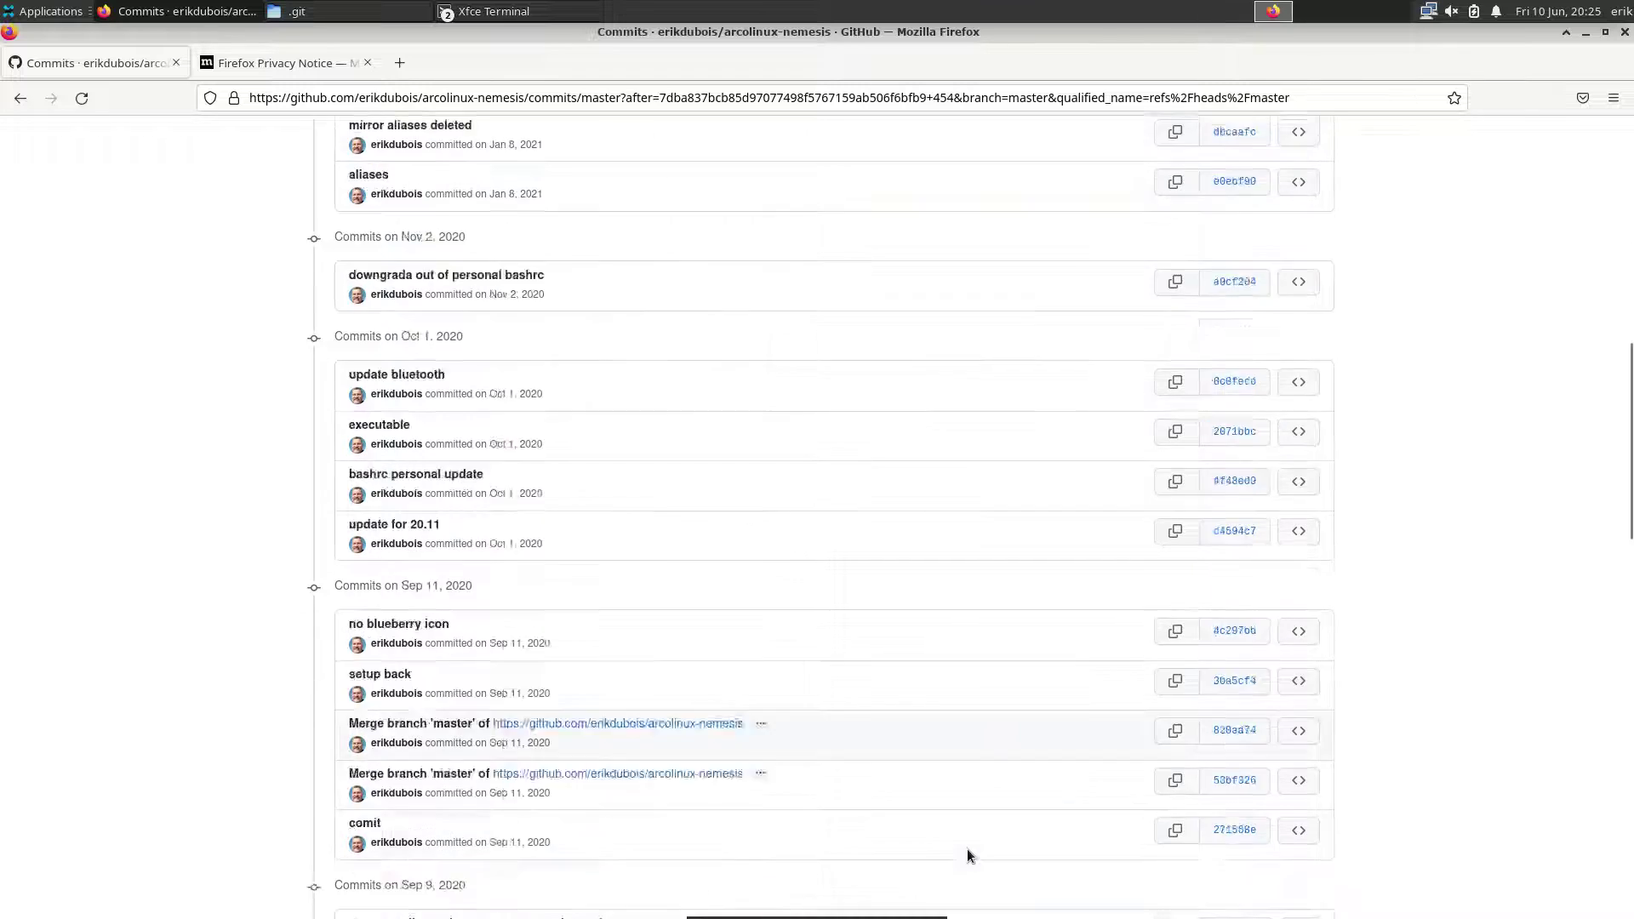
left_click(848, 768)
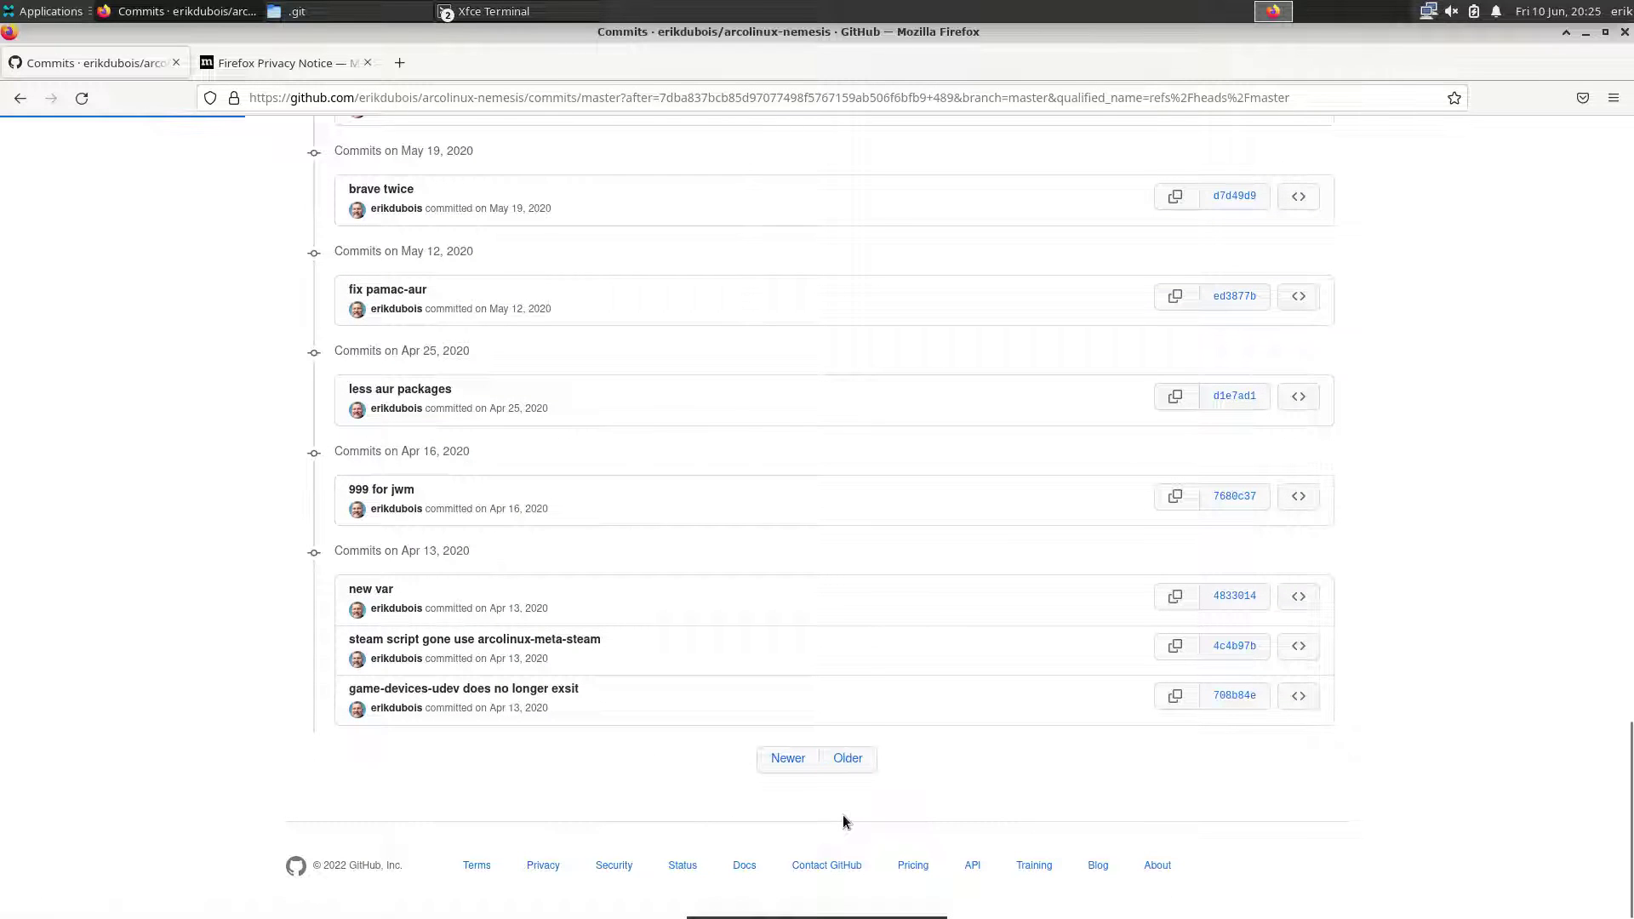
scroll(842, 817, "down", 15)
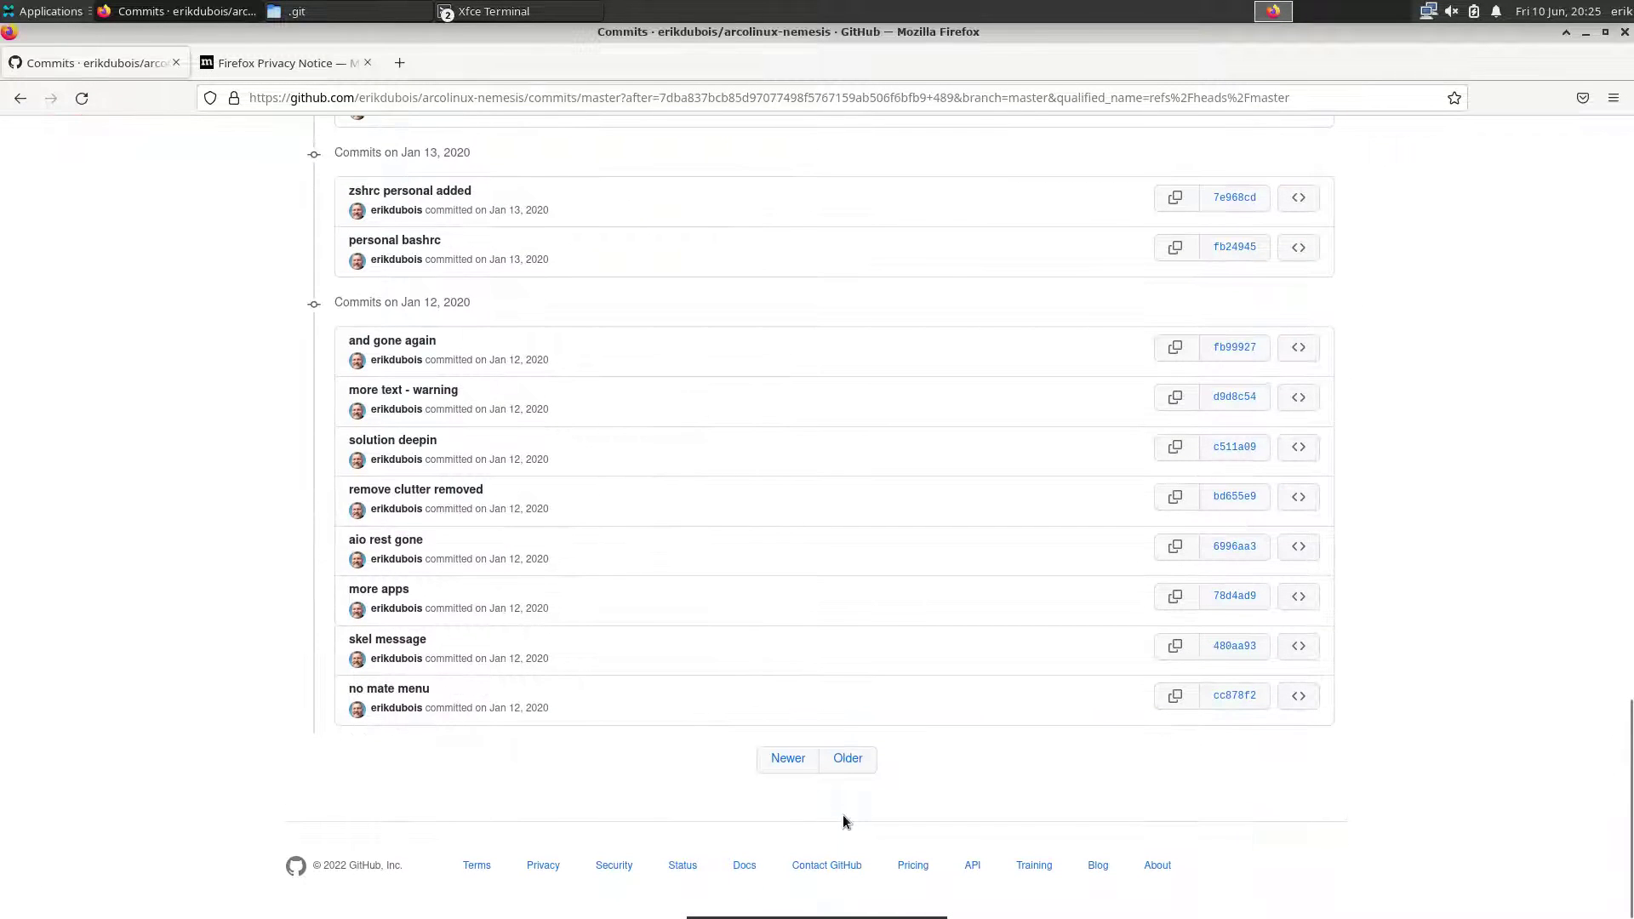
left_click(849, 766)
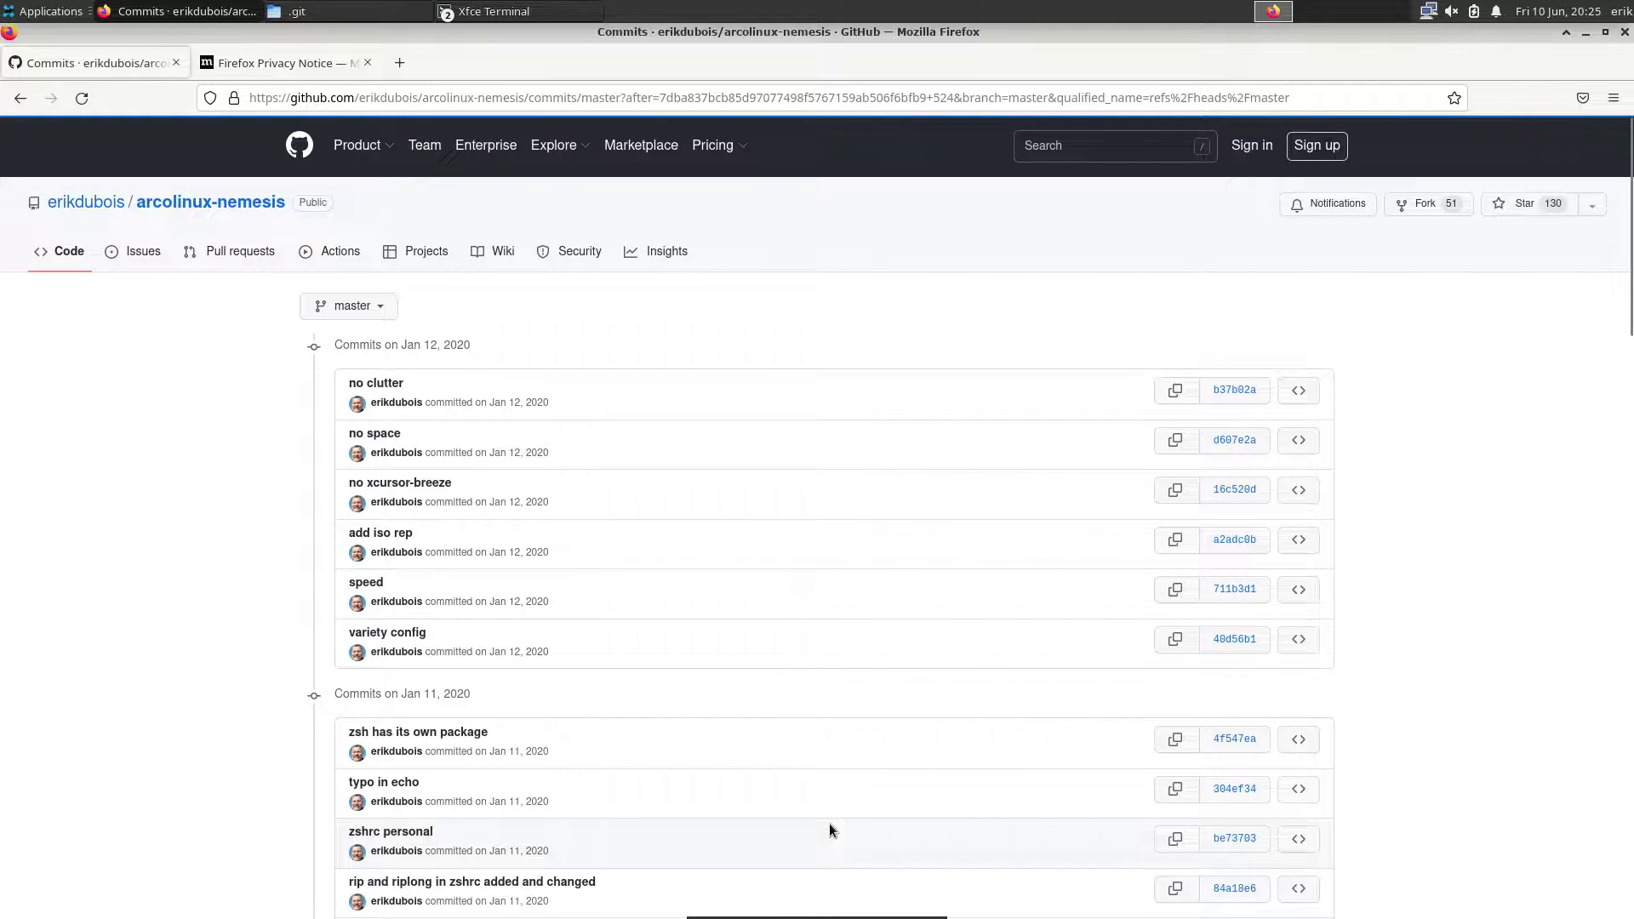
scroll(829, 824, "down", 5)
scroll(829, 830, "down", 10)
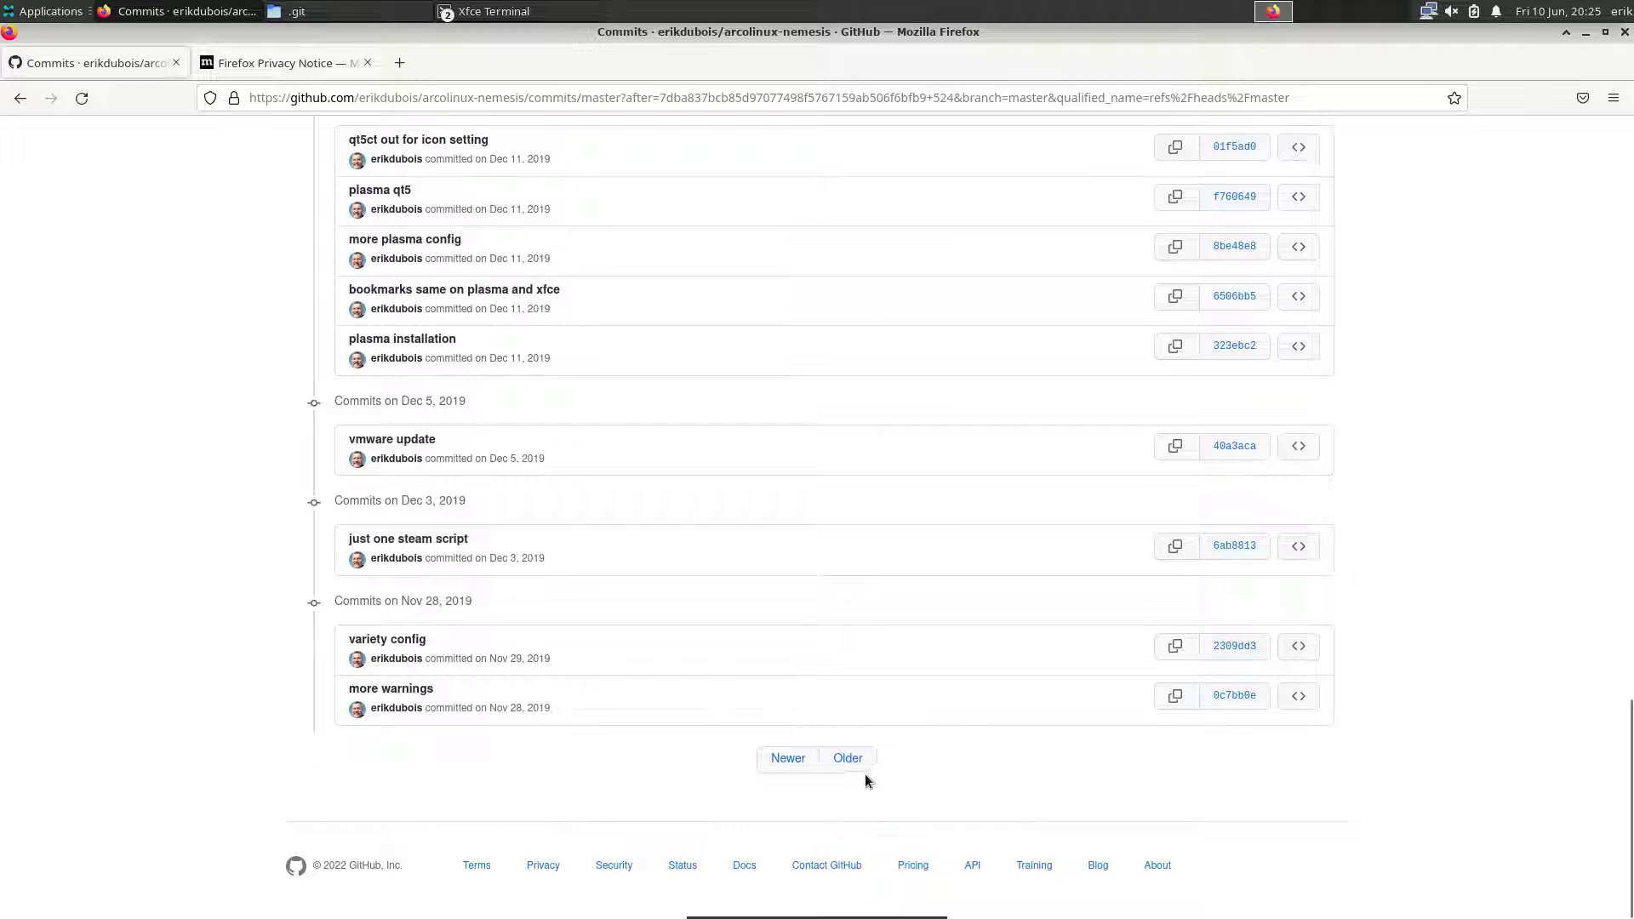
left_click(848, 760)
scroll(843, 822, "down", 10)
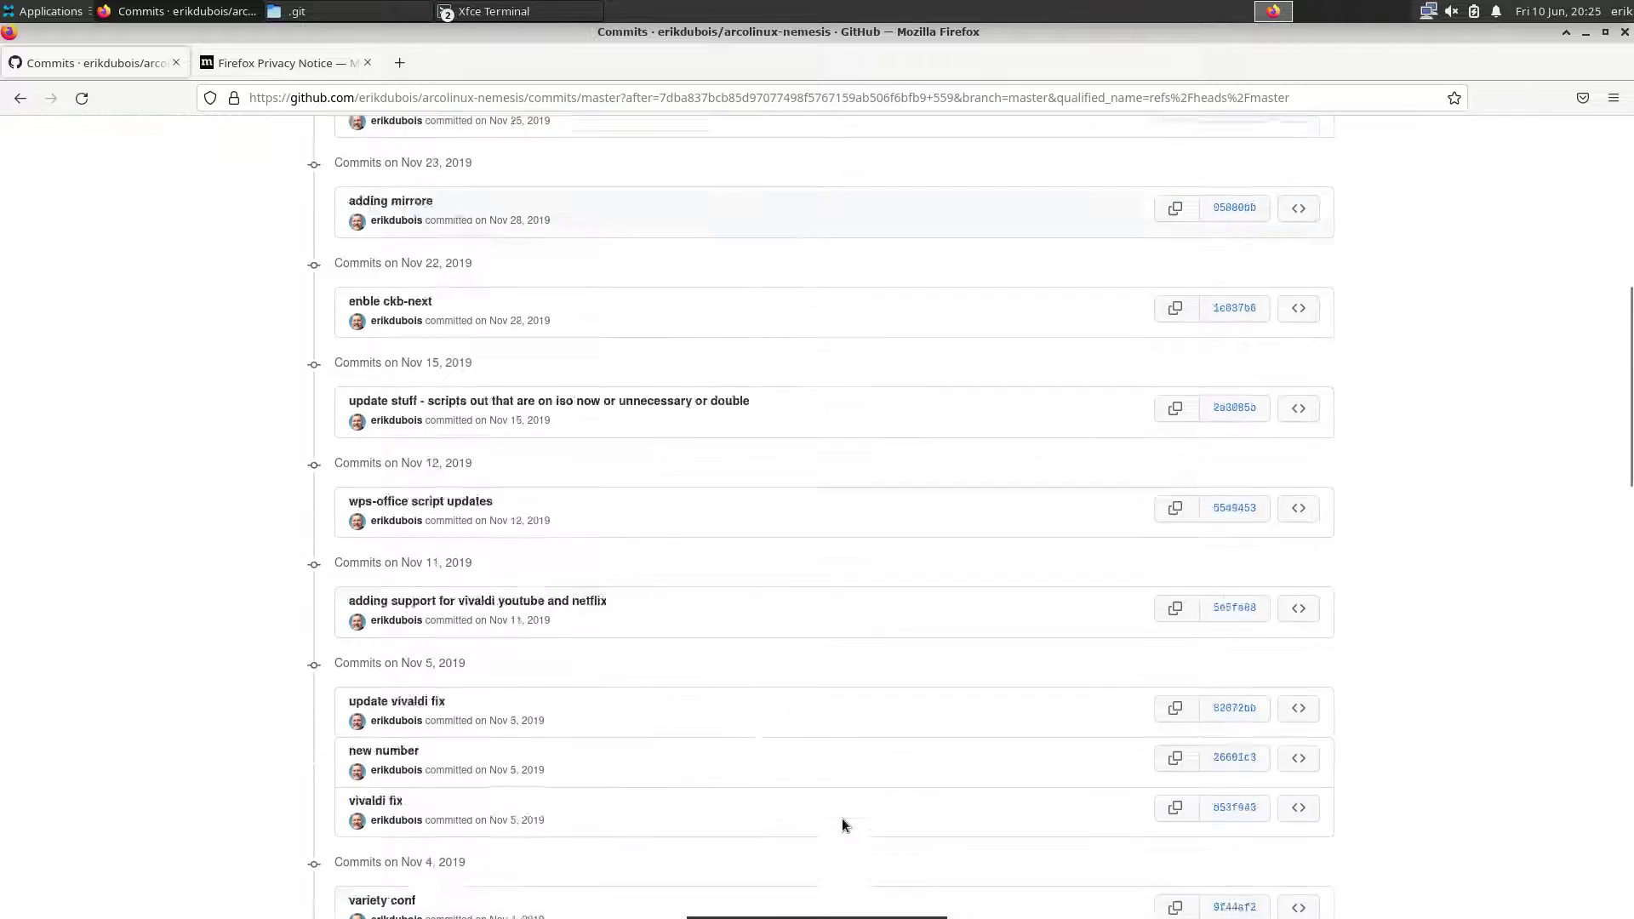
scroll(843, 822, "down", 10)
left_click(846, 769)
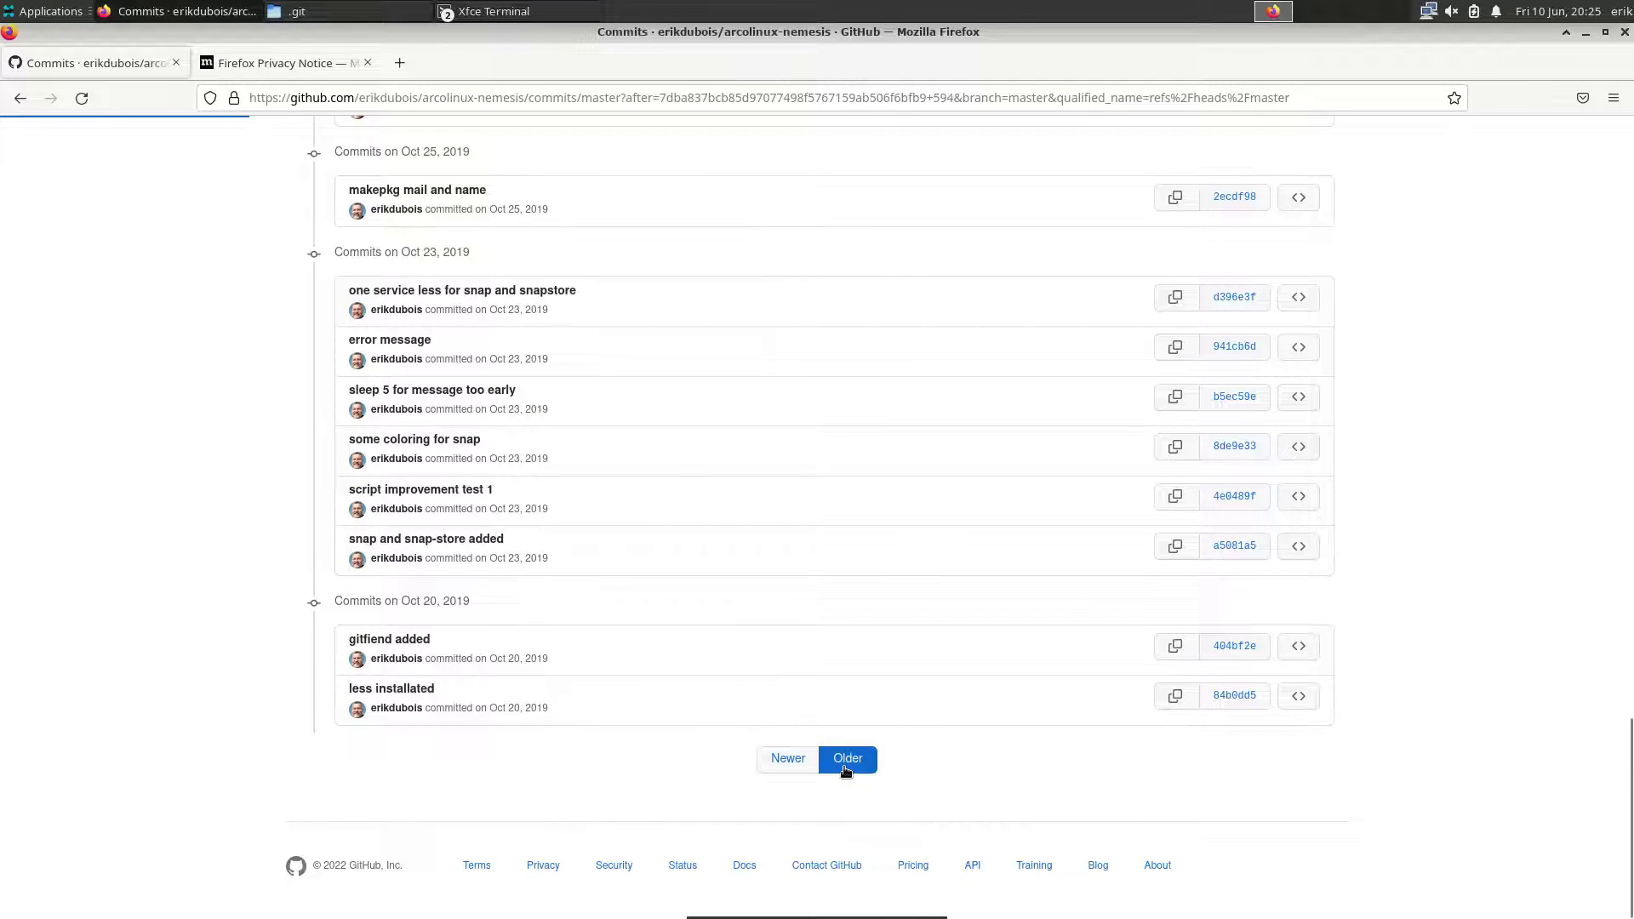
scroll(845, 772, "down", 10)
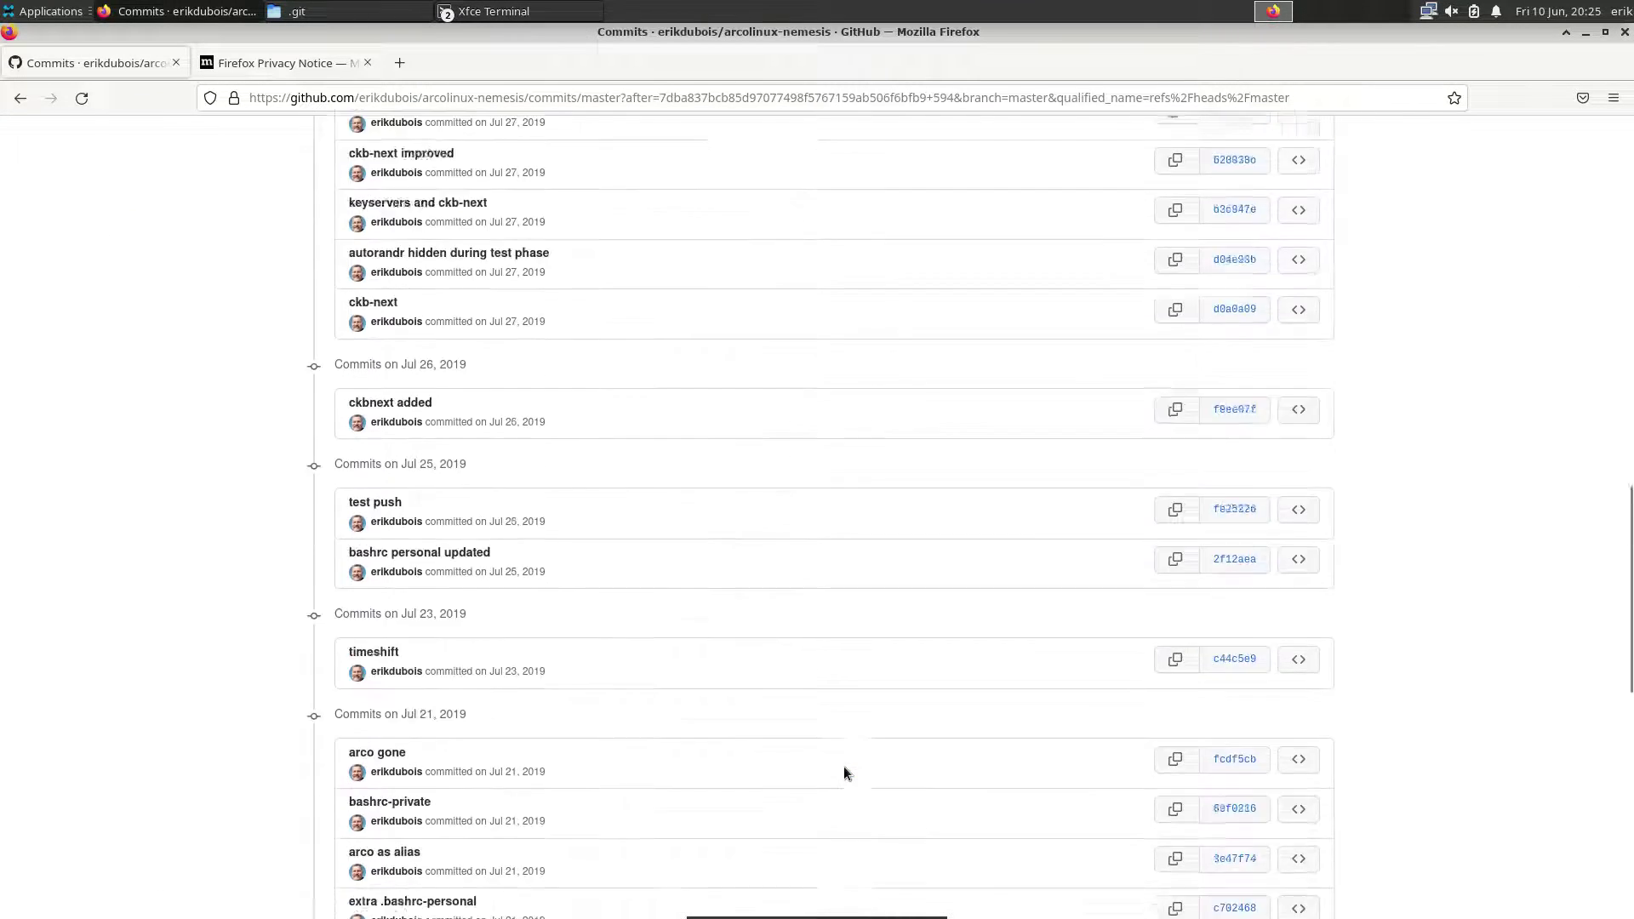
scroll(844, 773, "down", 10)
left_click(844, 766)
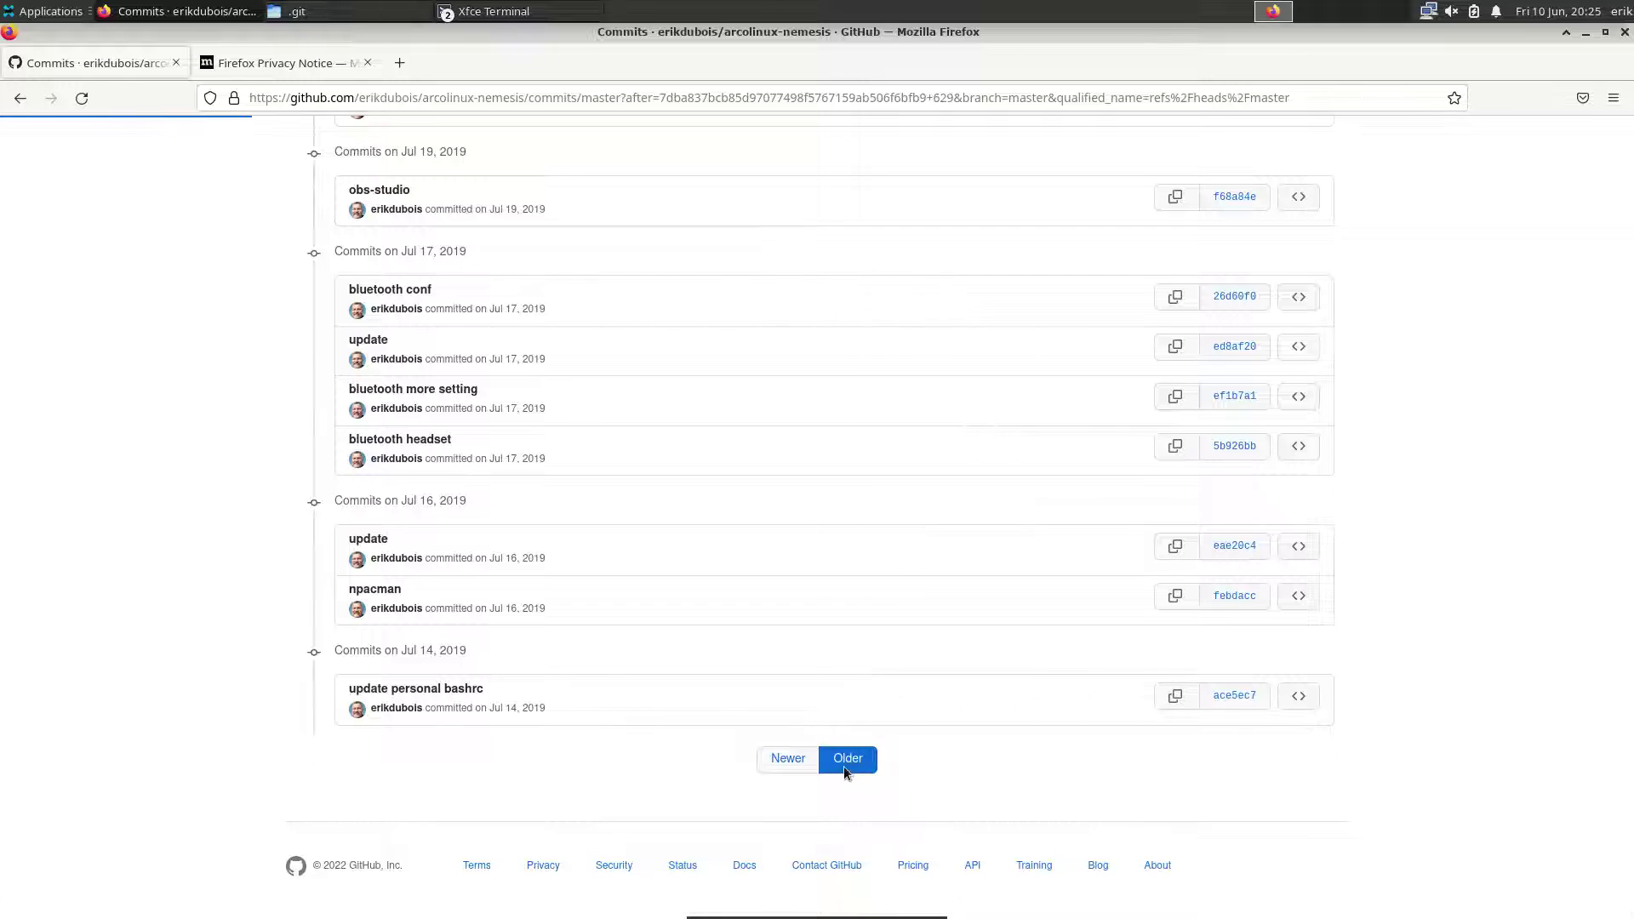
scroll(844, 771, "down", 10)
left_click(846, 766)
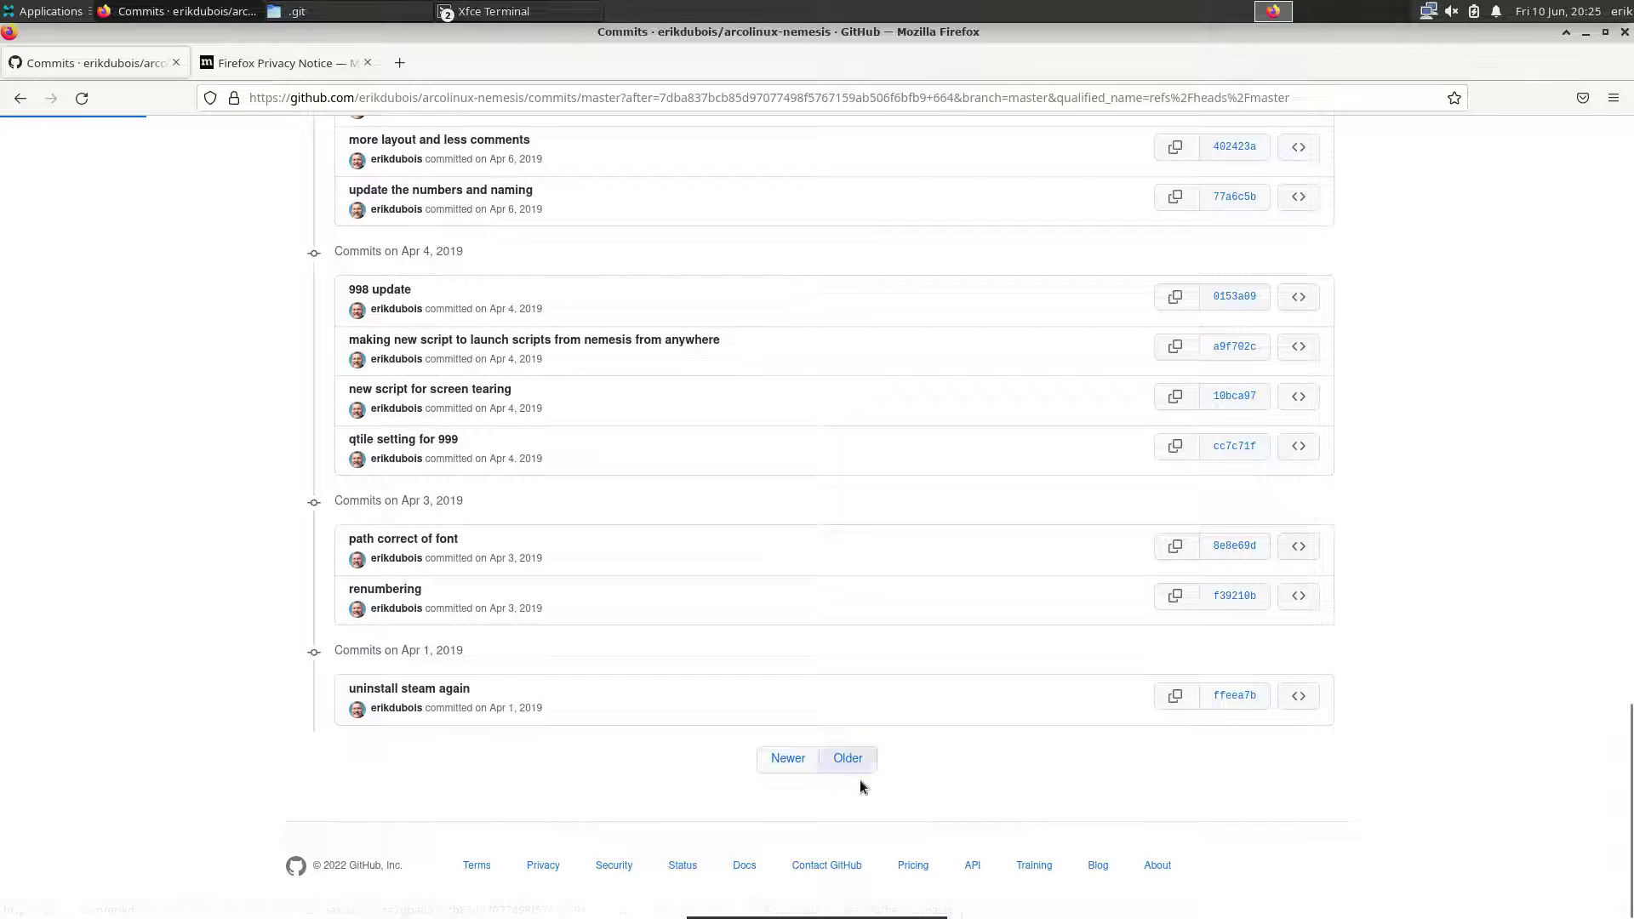
scroll(860, 782, "down", 10)
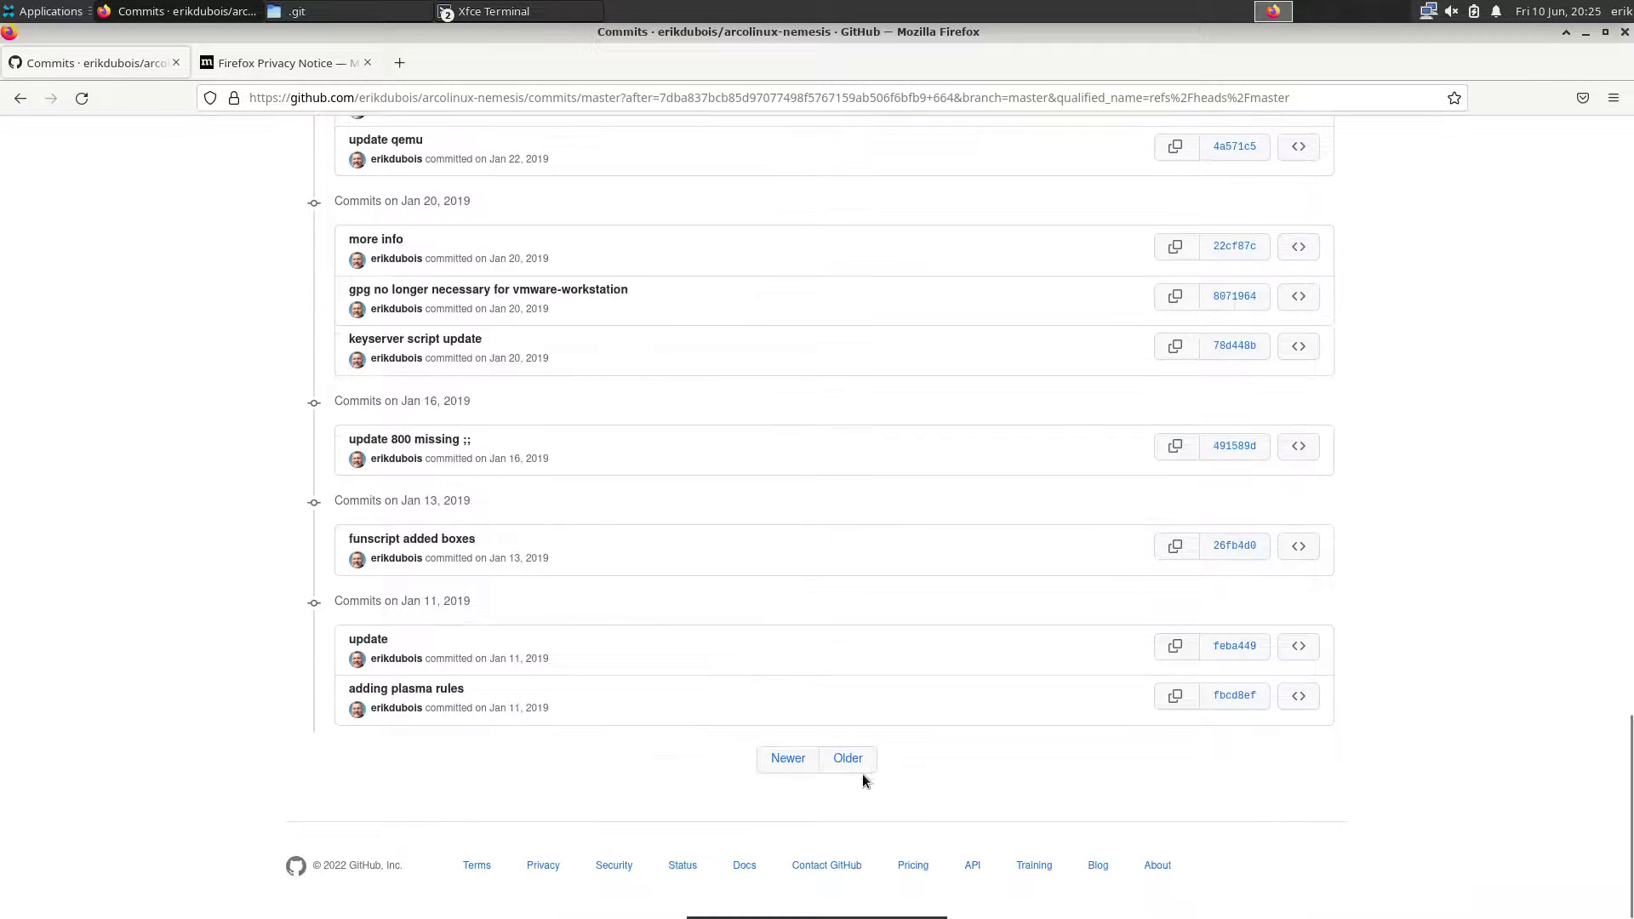
left_click(861, 772)
scroll(861, 783, "down", 10)
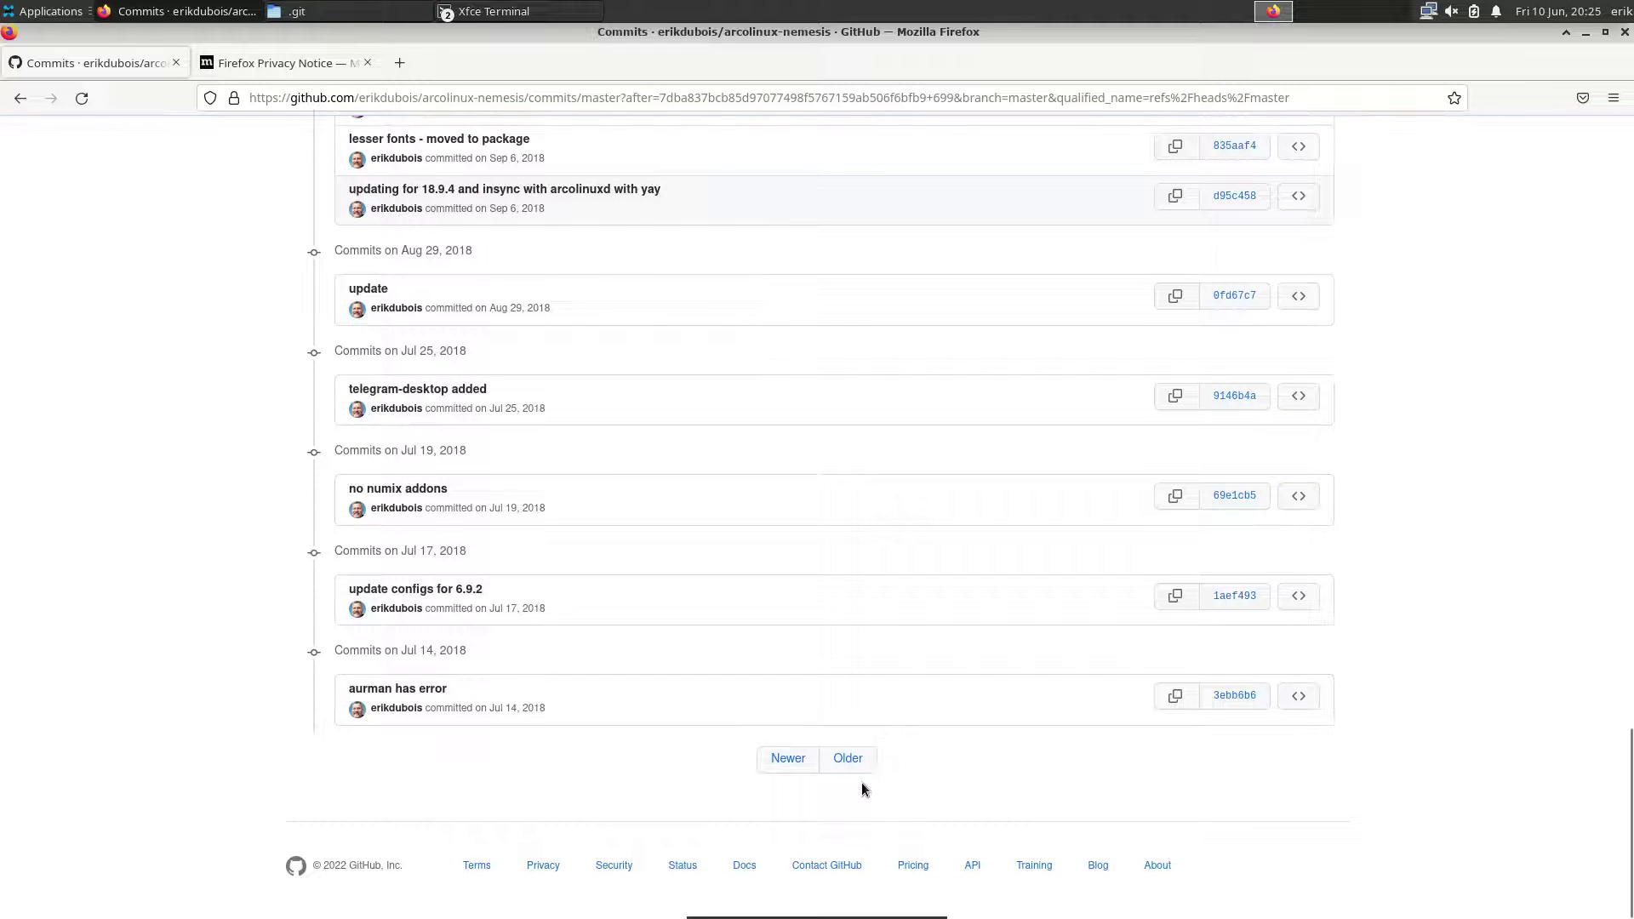
left_click(849, 764)
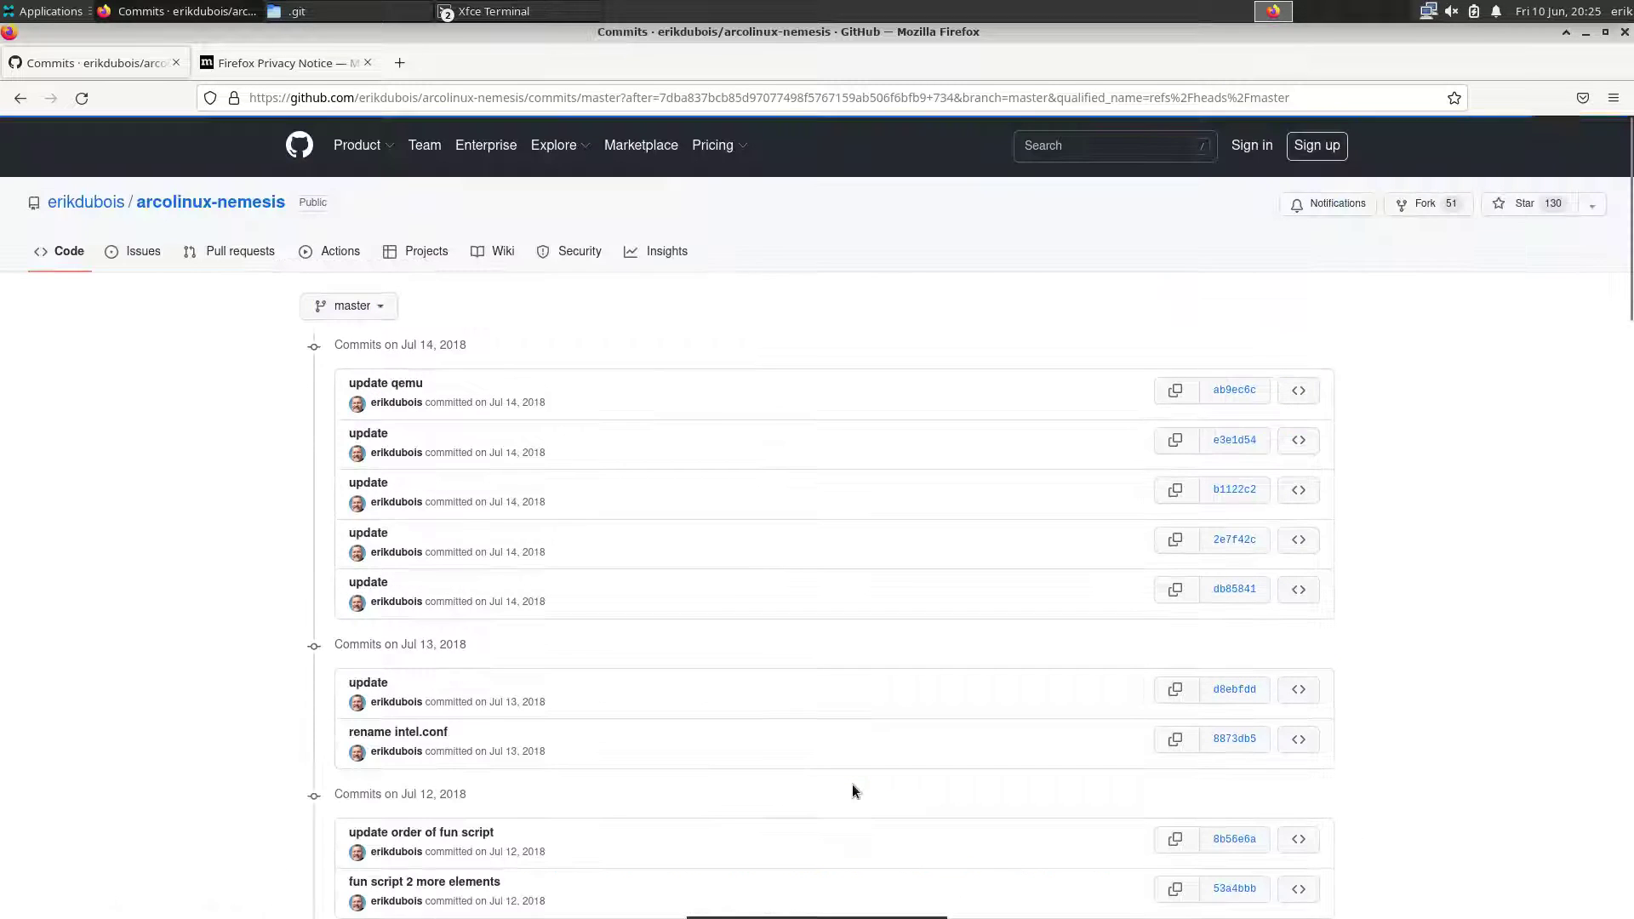
scroll(854, 791, "down", 10)
left_click(849, 760)
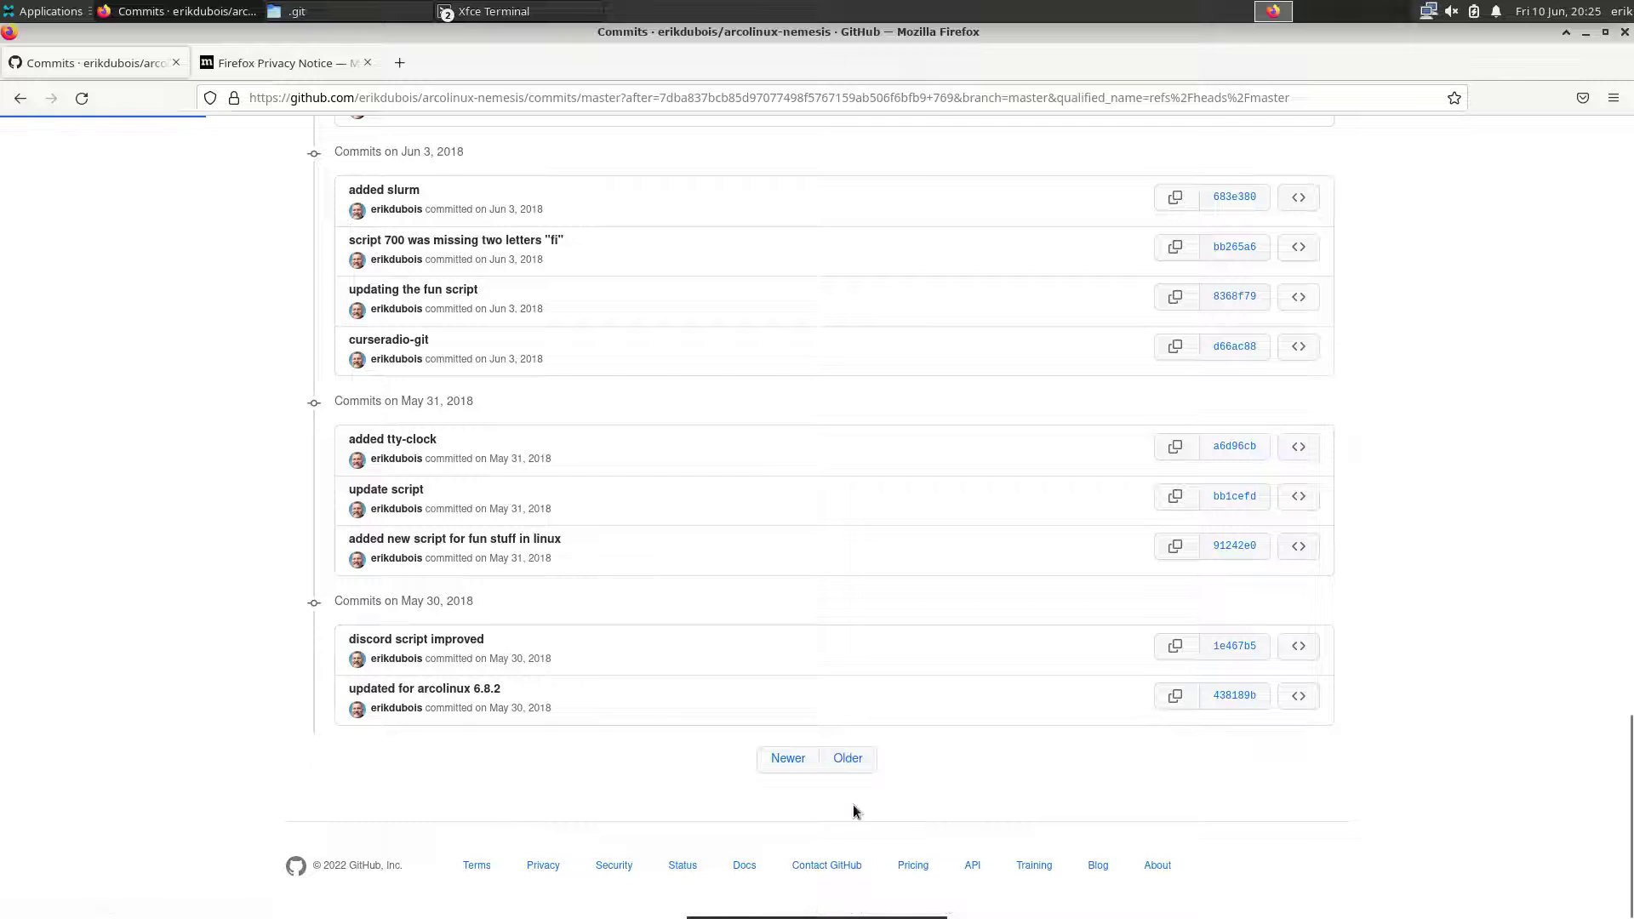
scroll(853, 810, "down", 7)
scroll(853, 810, "down", 10)
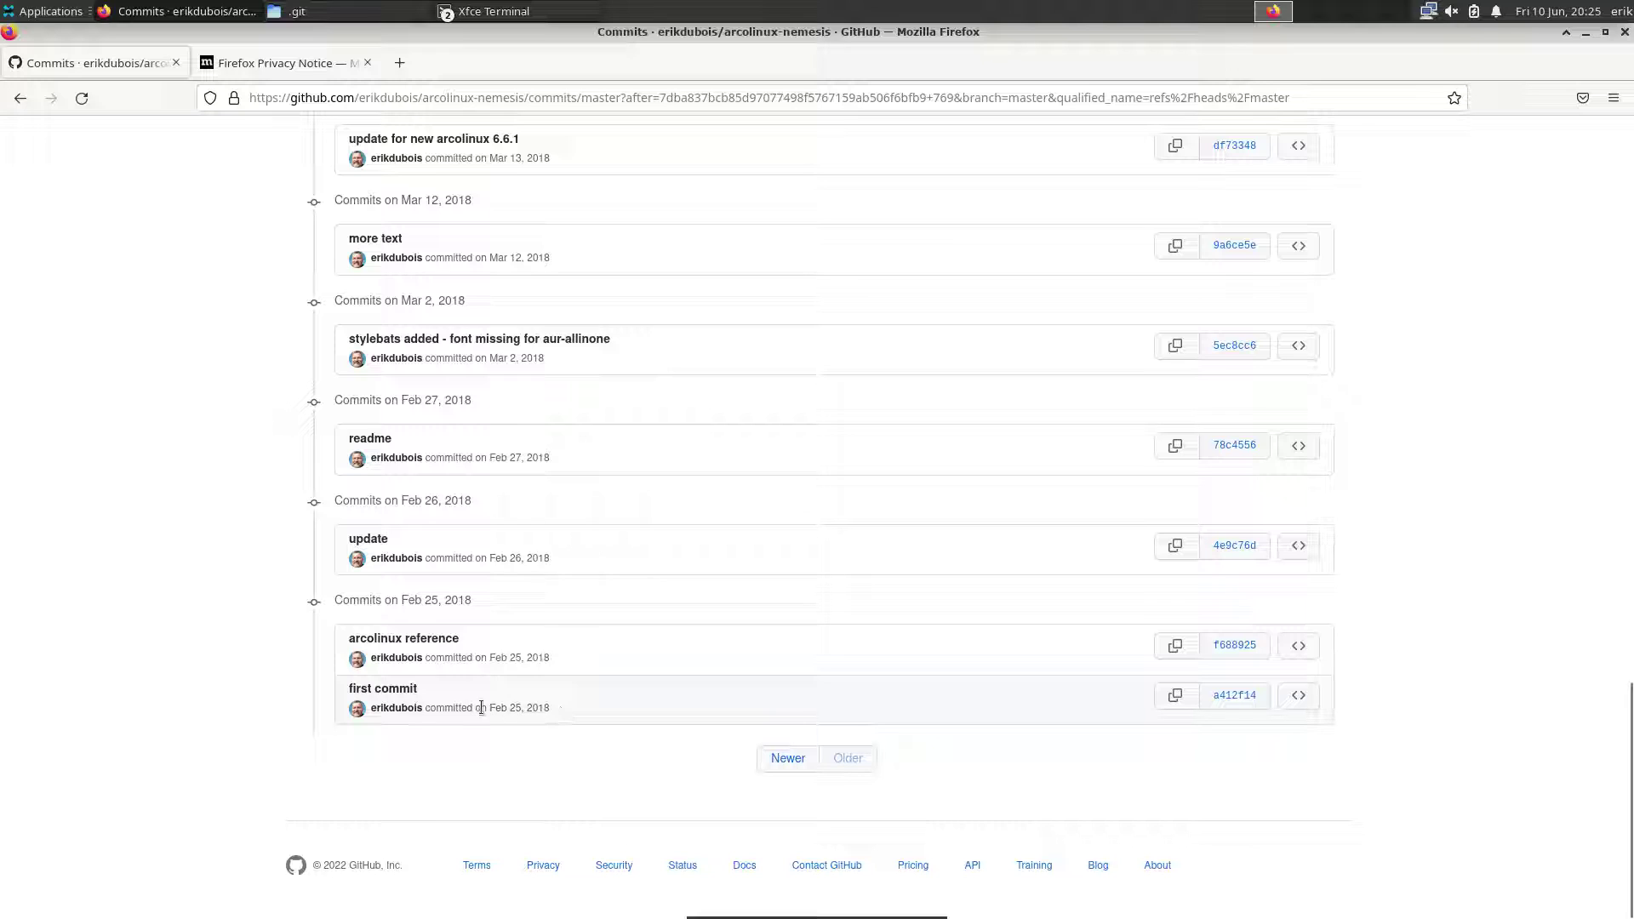
- Browse the repository as of commit f688925 and open its Personal folder
mouse_move(544, 709)
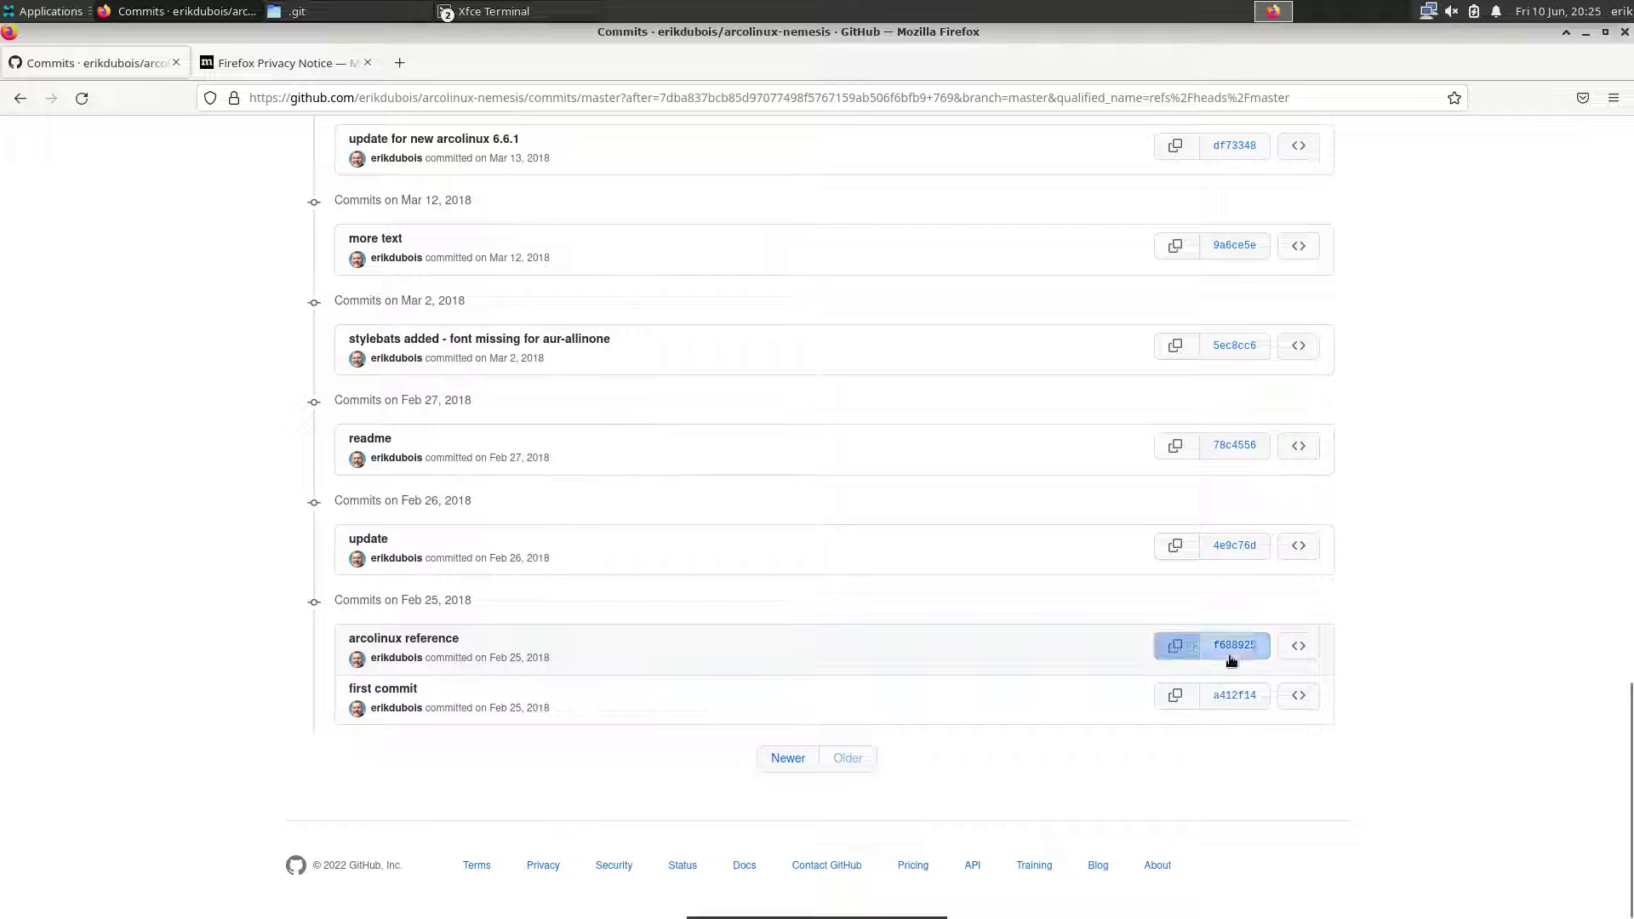
left_click(1297, 651)
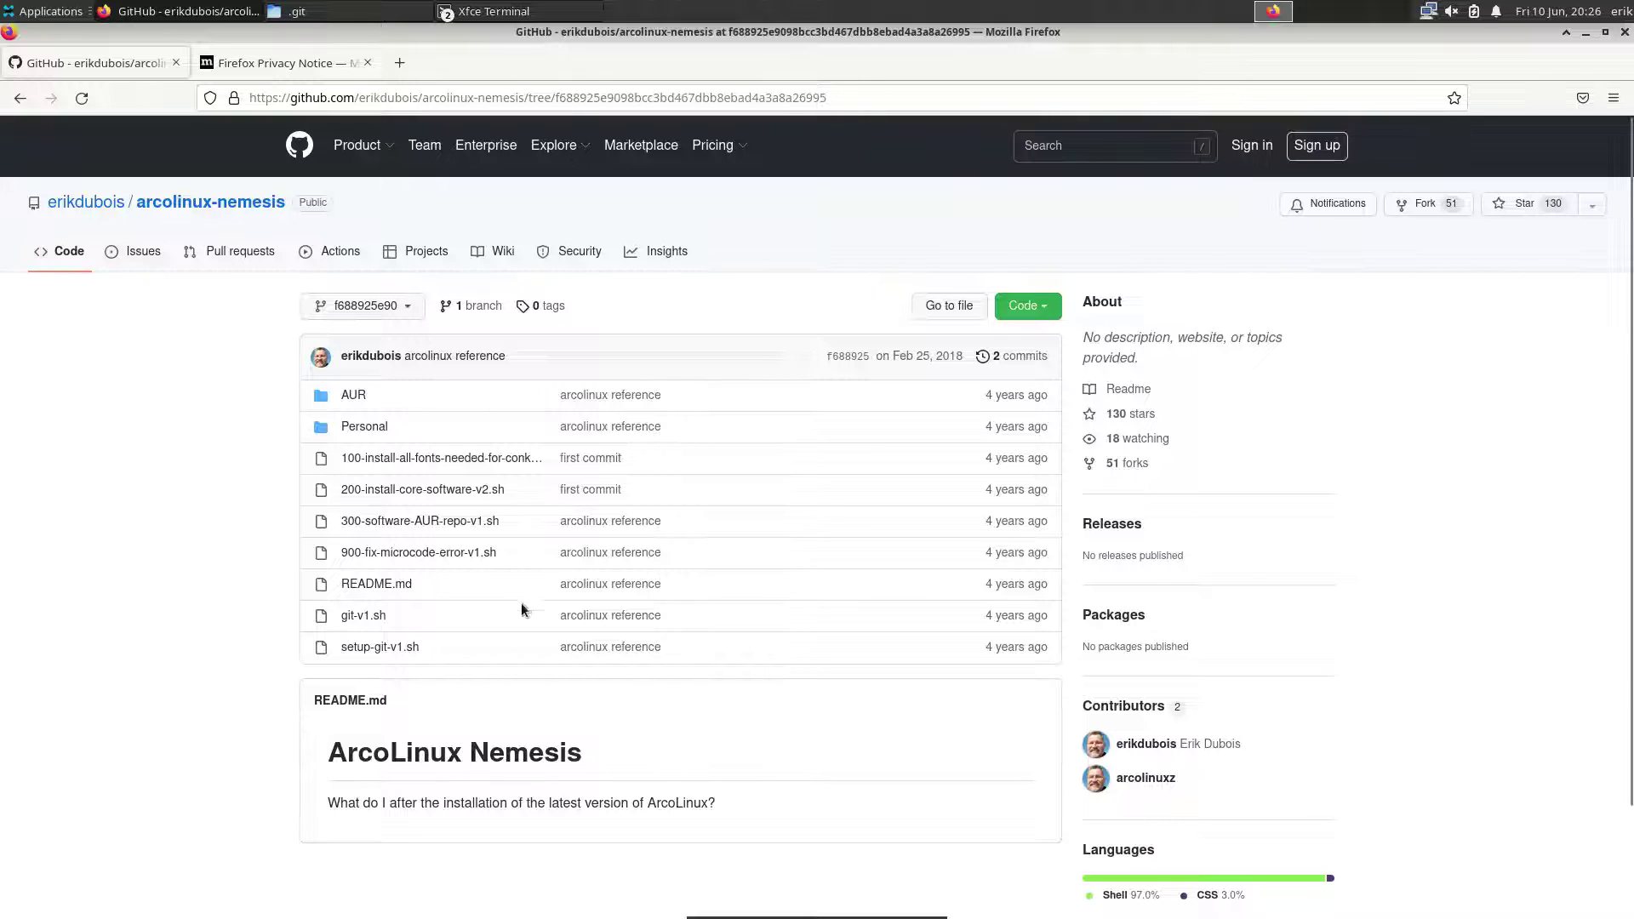
left_click(369, 426)
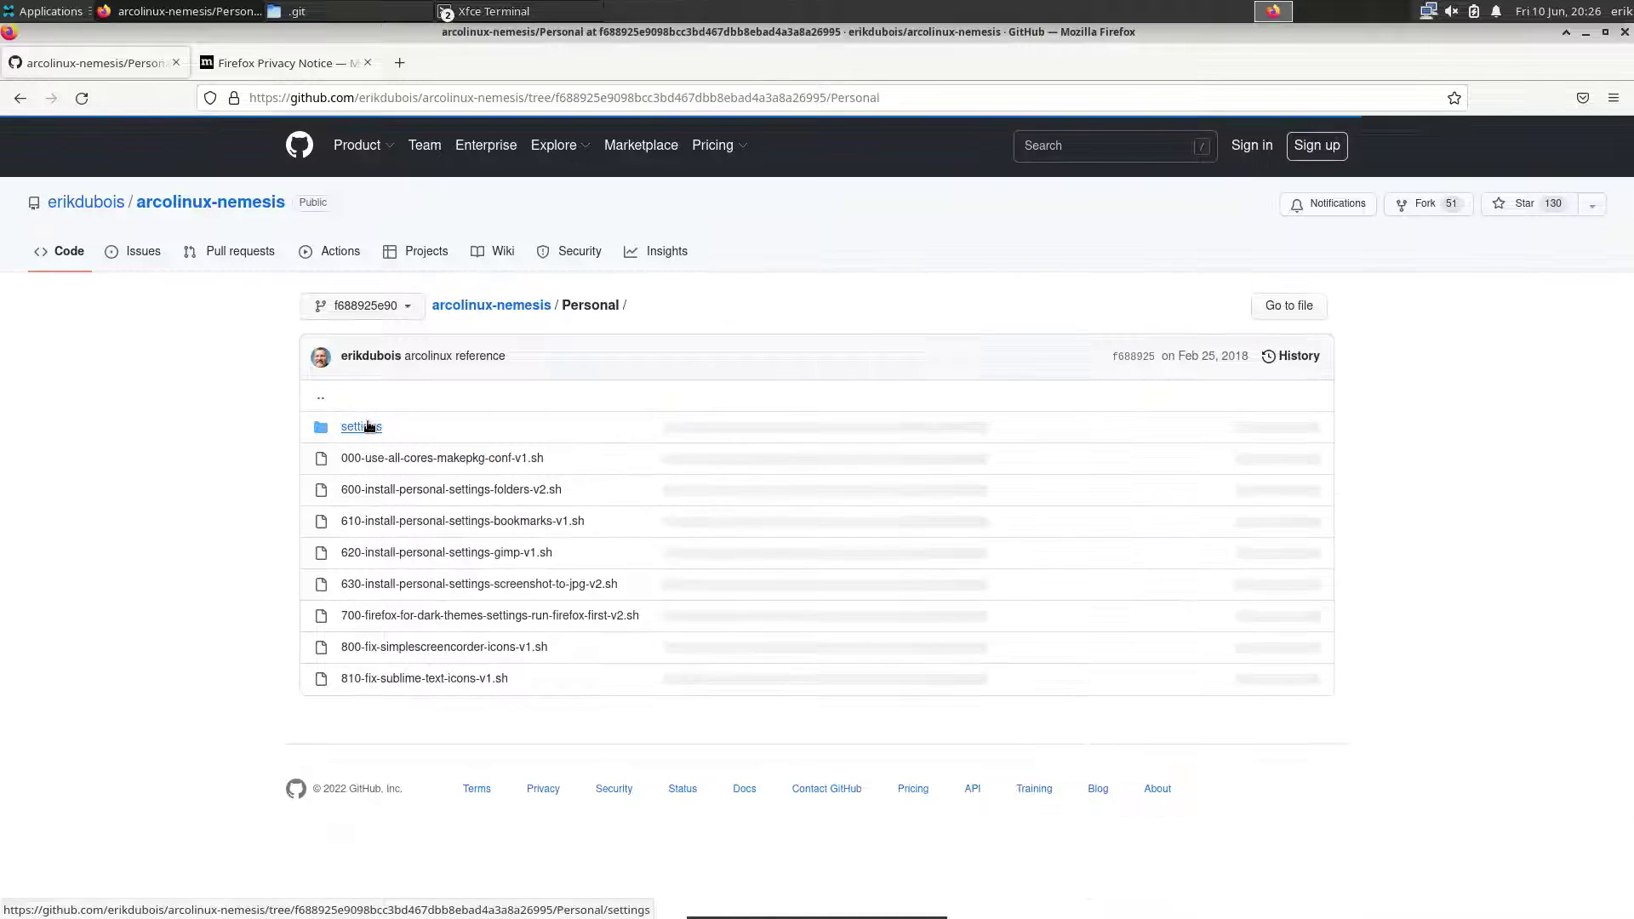
left_click(19, 98)
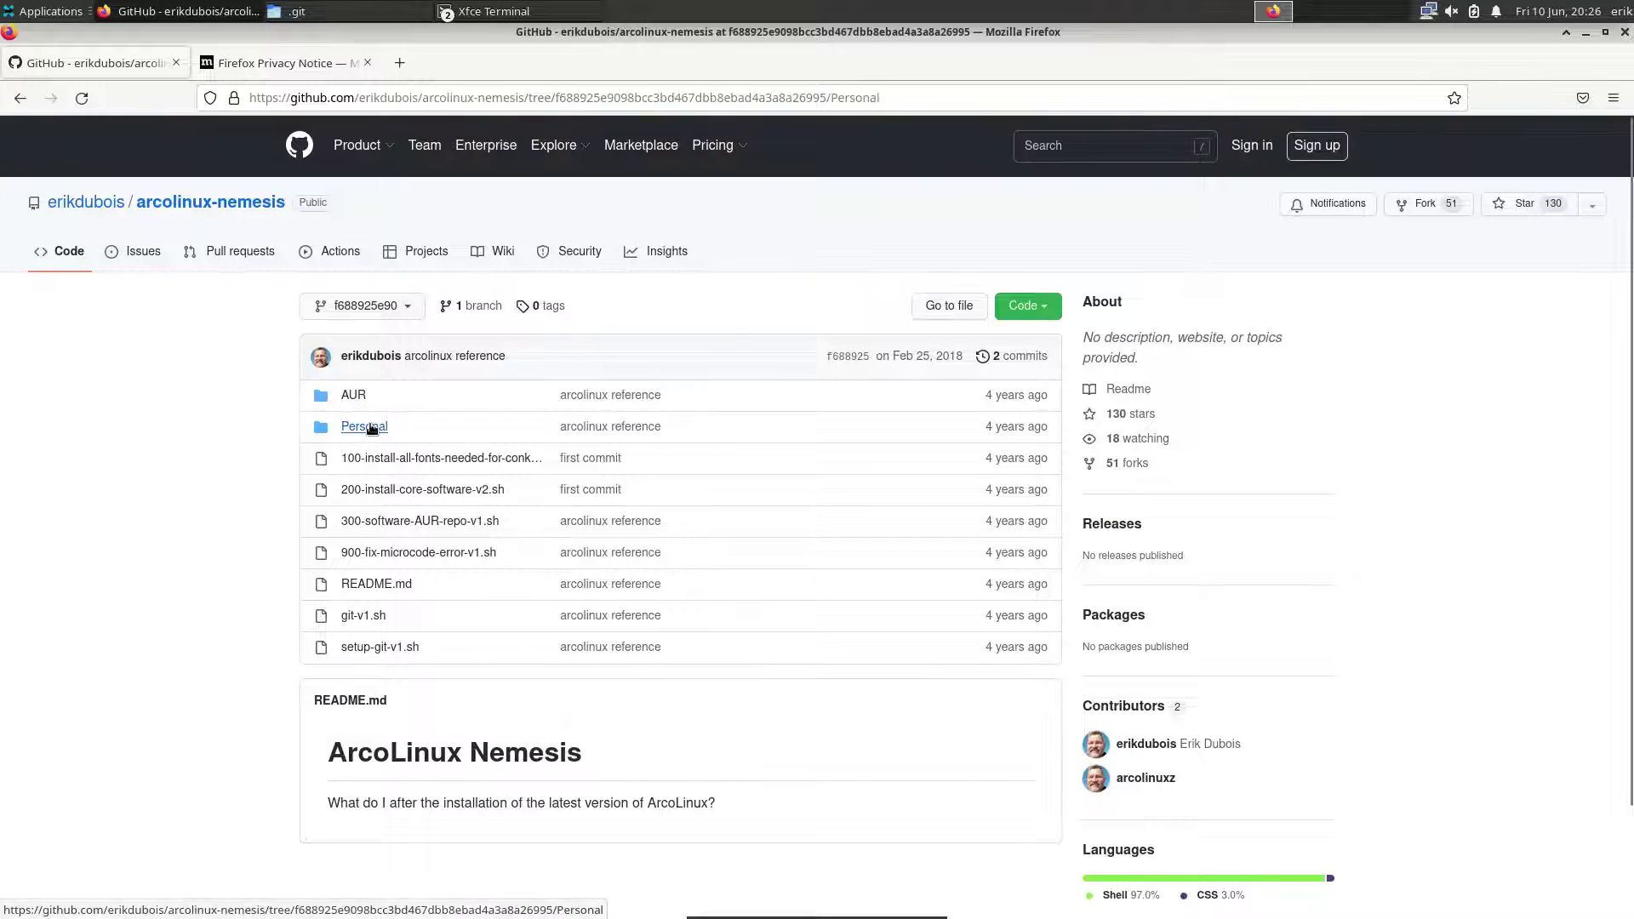
key("alt+Left")
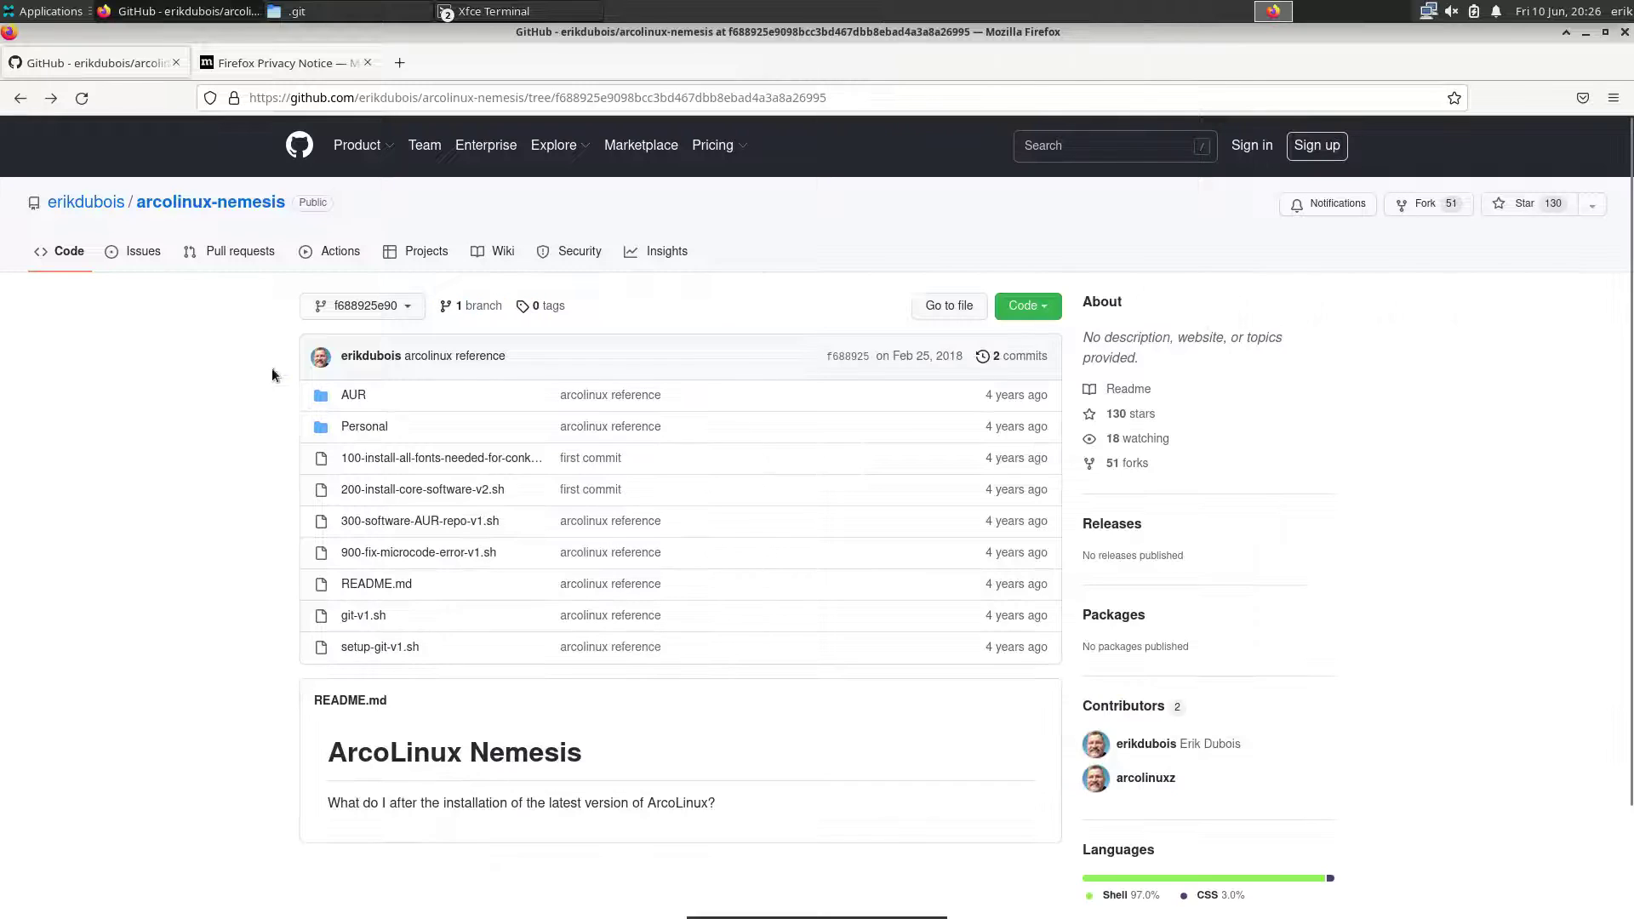
- Open the AUR folder at that commit, then return to the current master branch
left_click(364, 389)
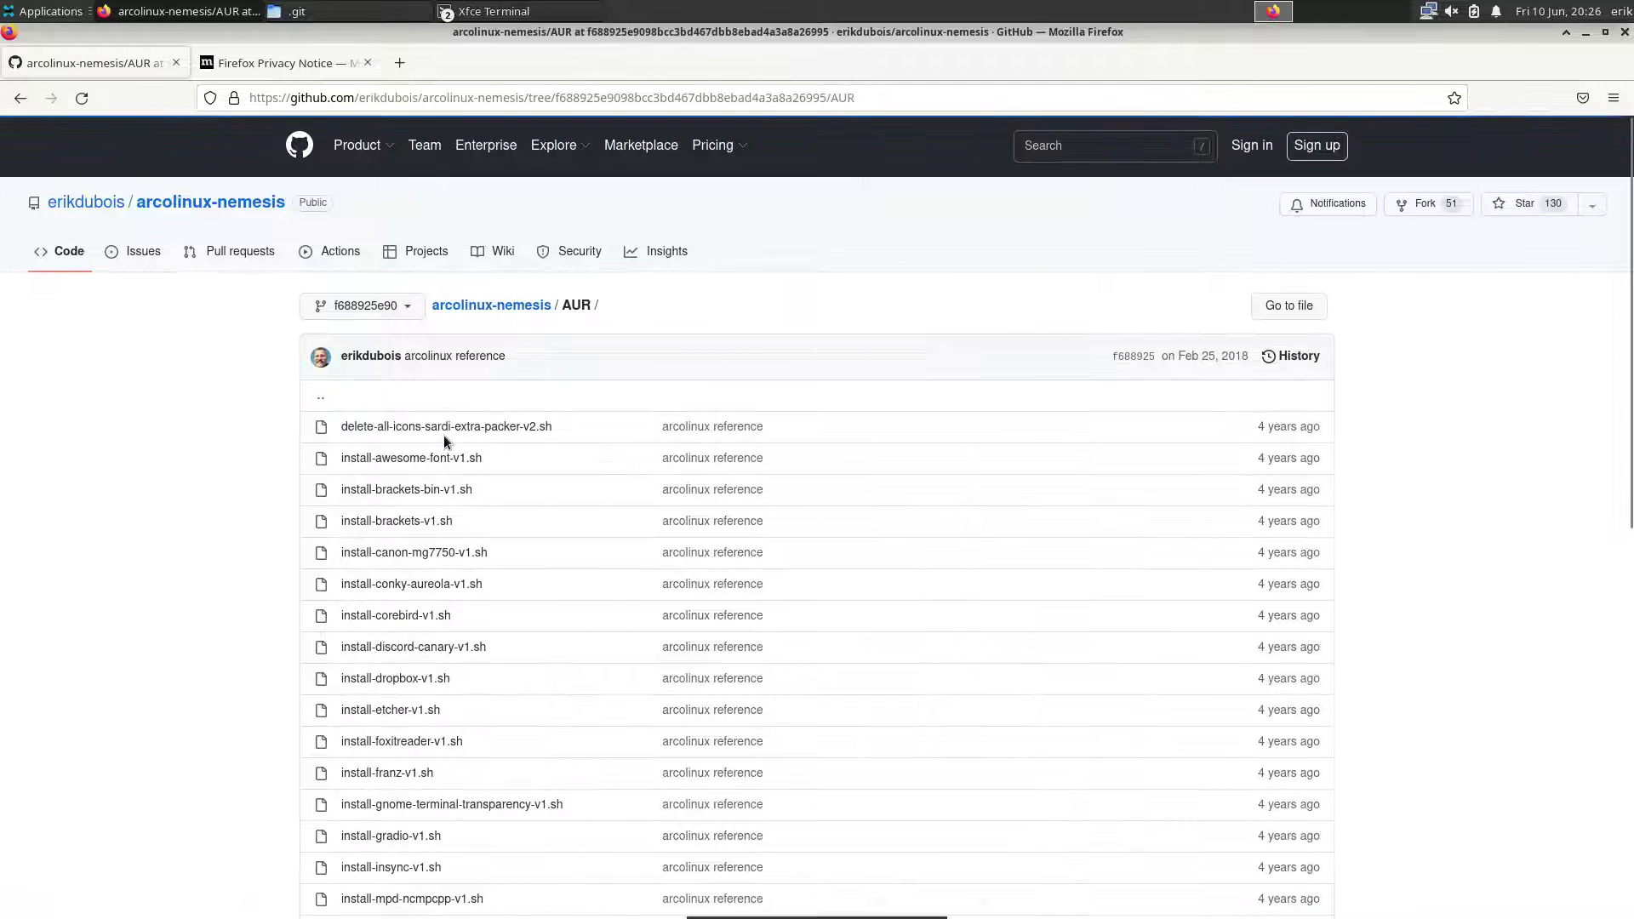
scroll(543, 660, "down", 8)
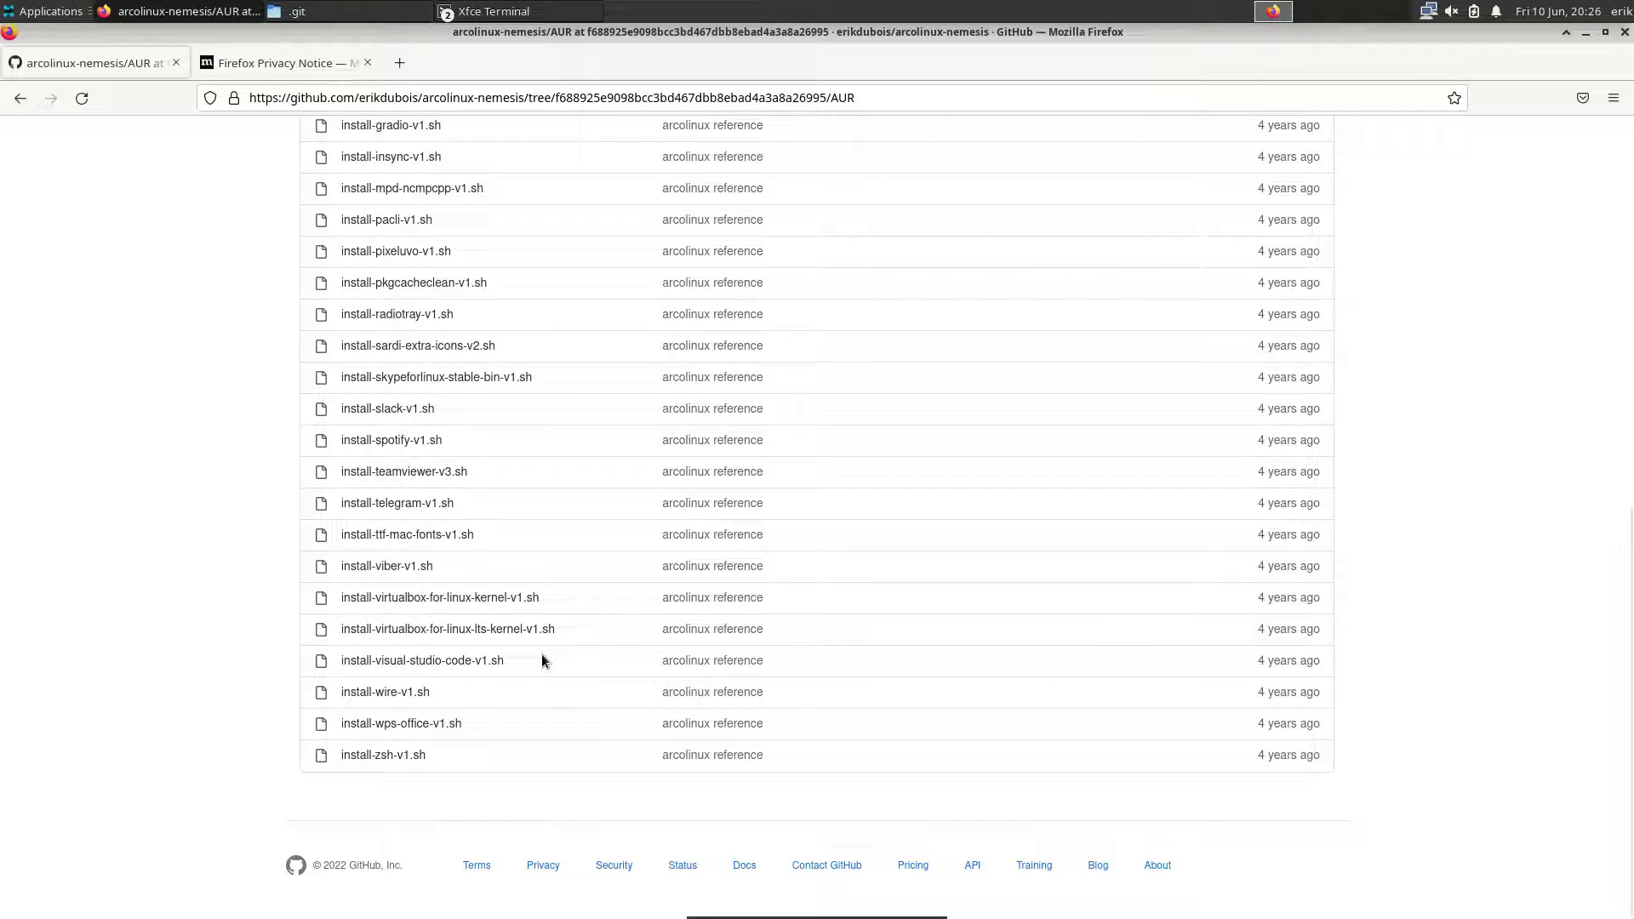
scroll(541, 660, "up", 9)
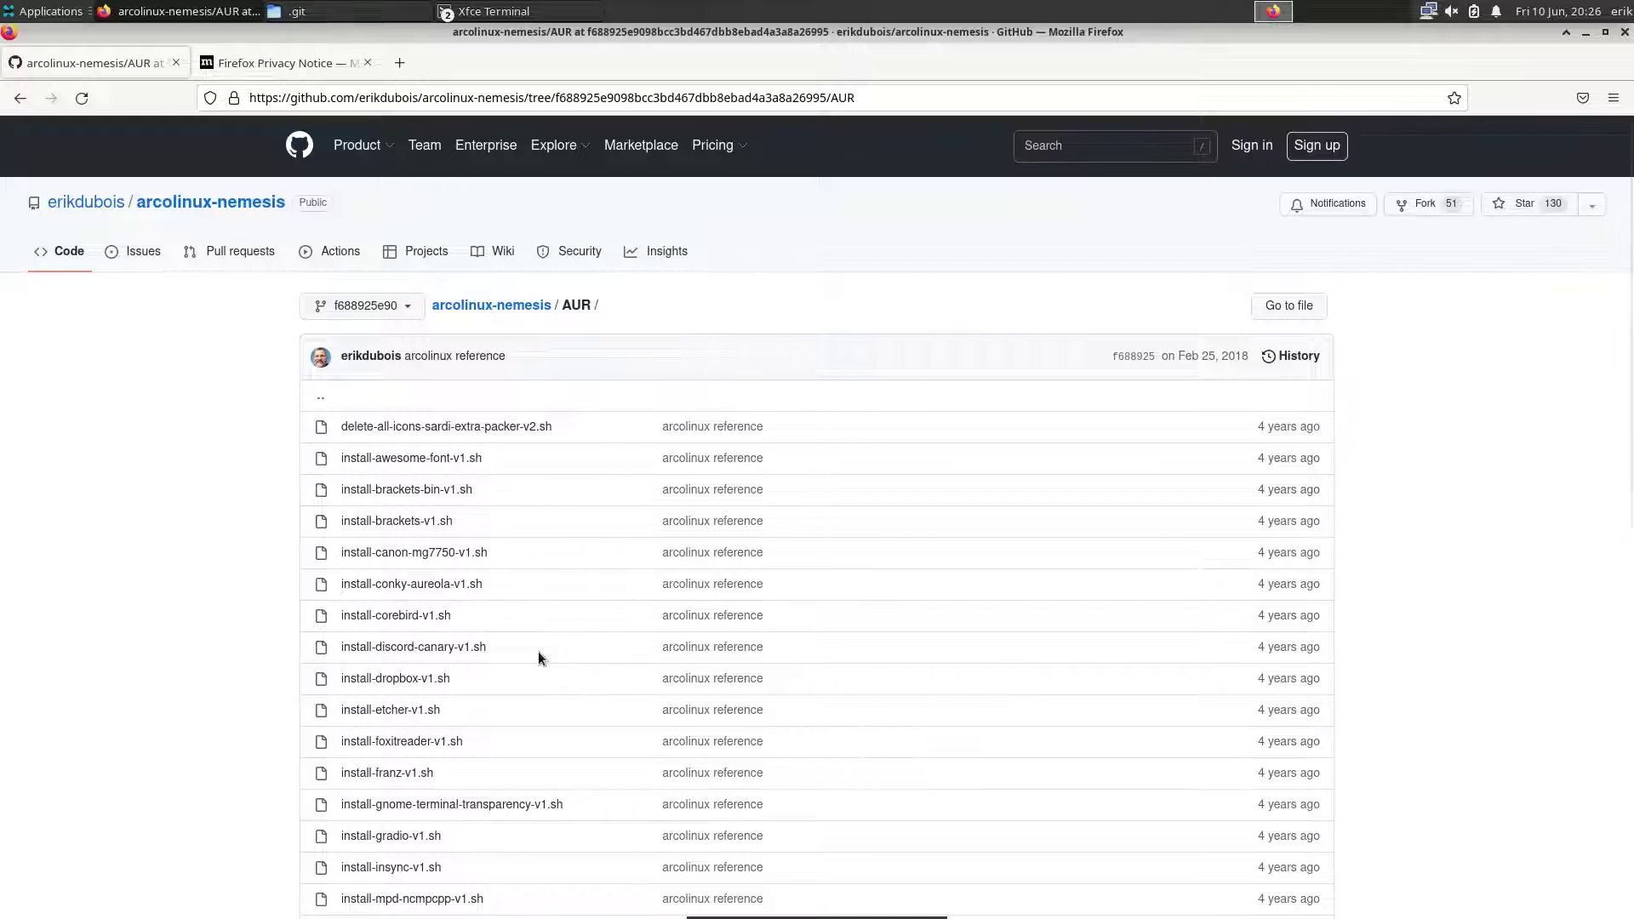
left_click(25, 99)
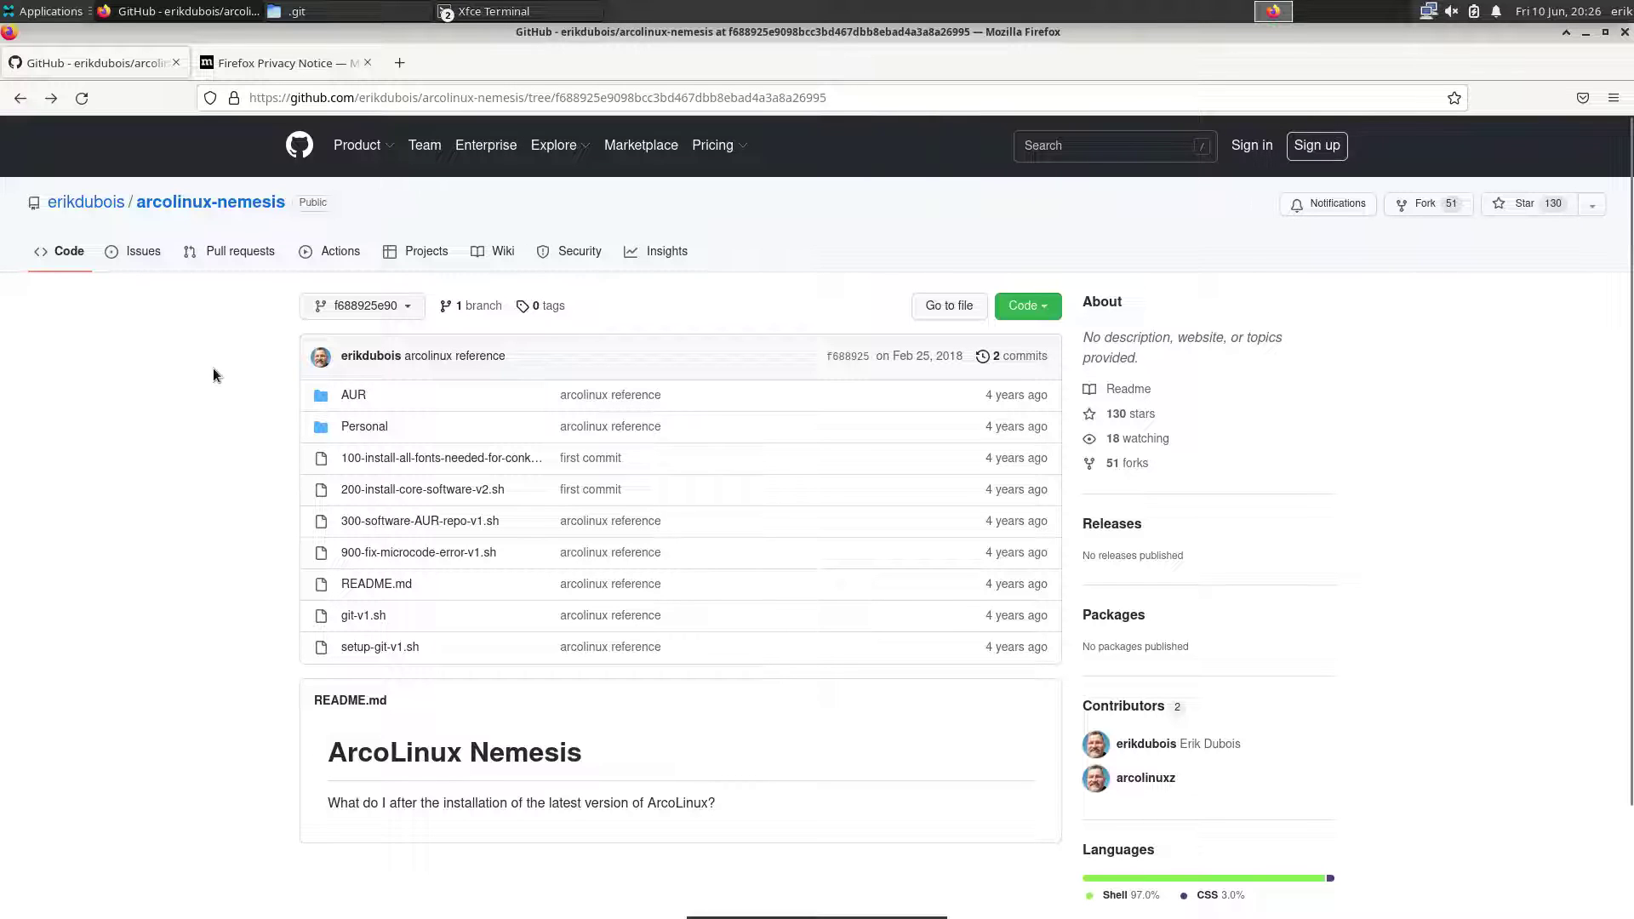
left_click(211, 204)
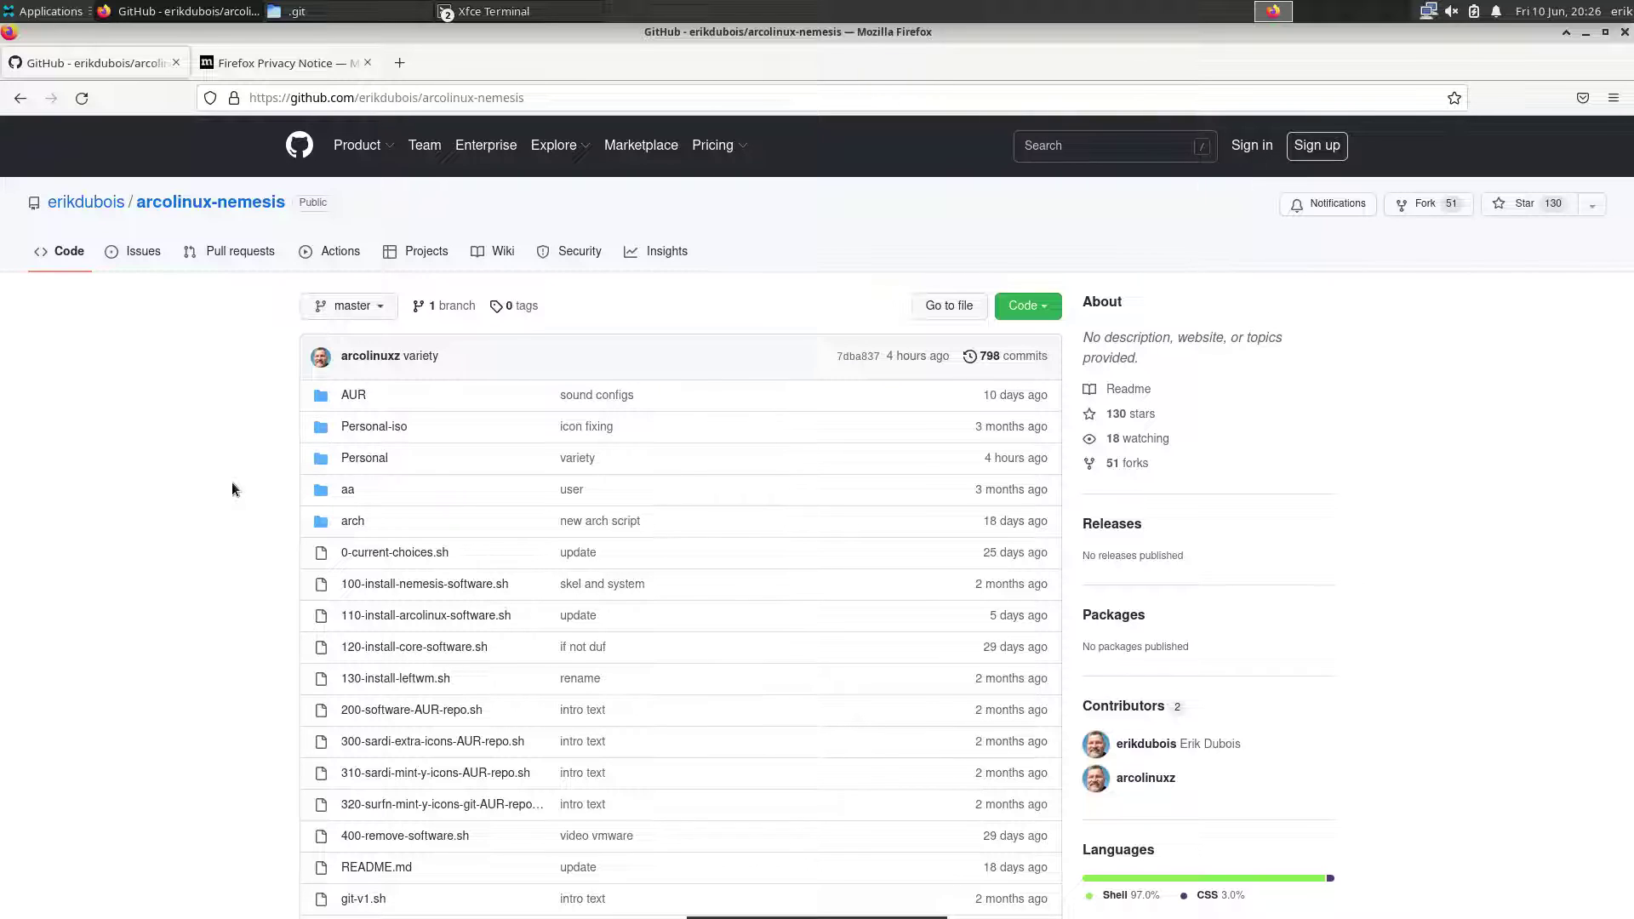
- Close Firefox and the git-config terminal, then run sudo reboot in the remaining terminal
left_click(1624, 34)
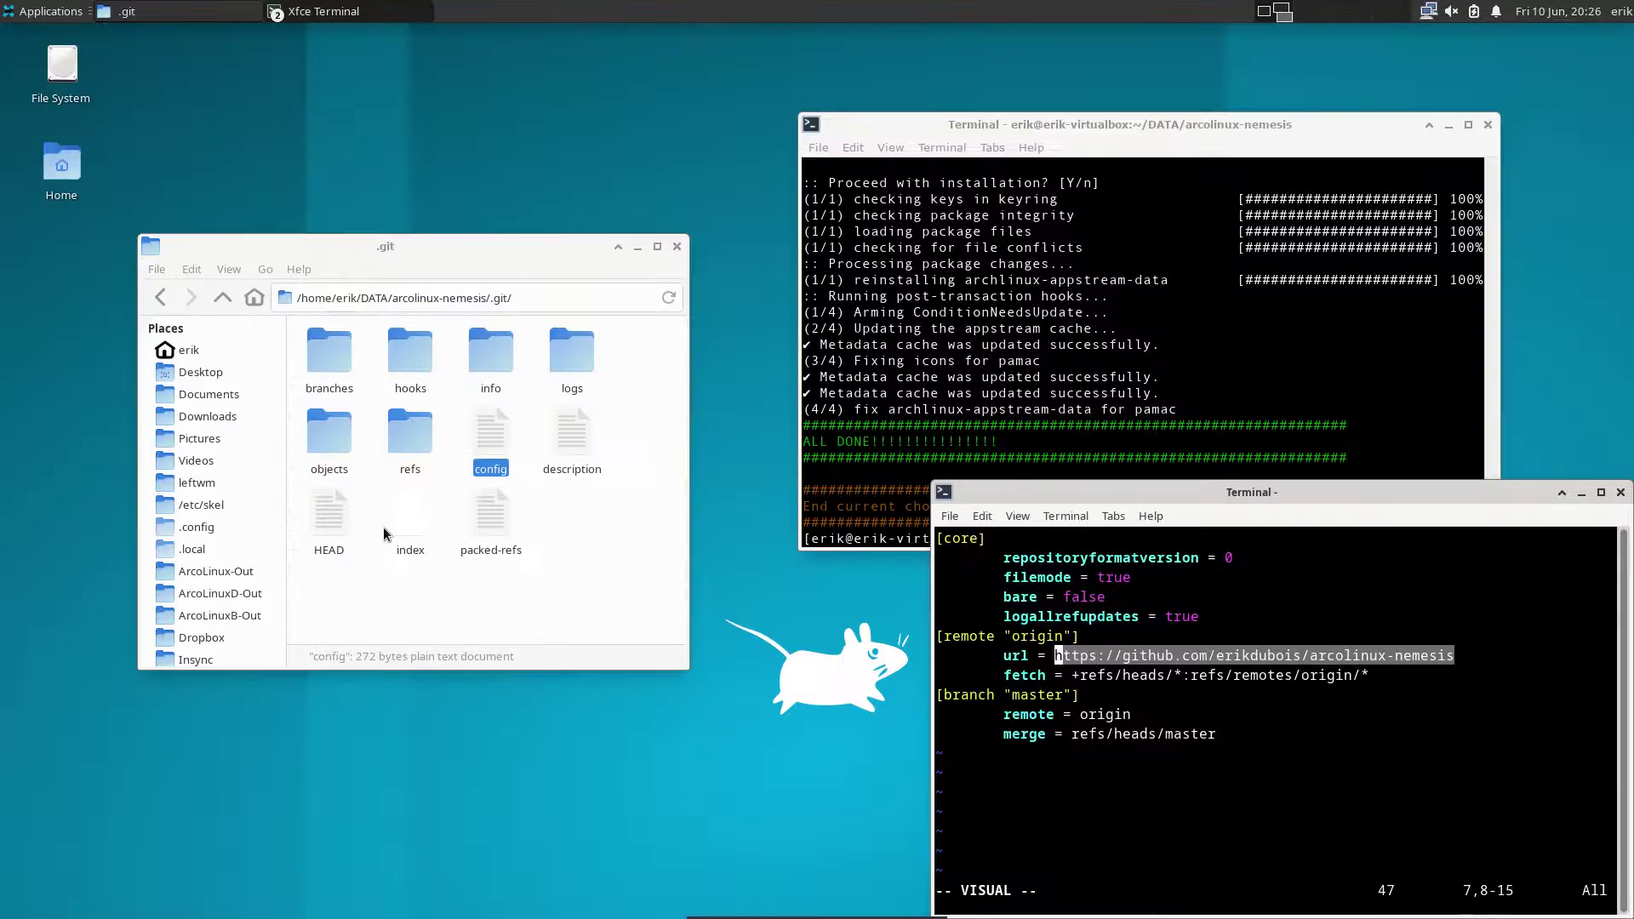
left_click(1313, 333)
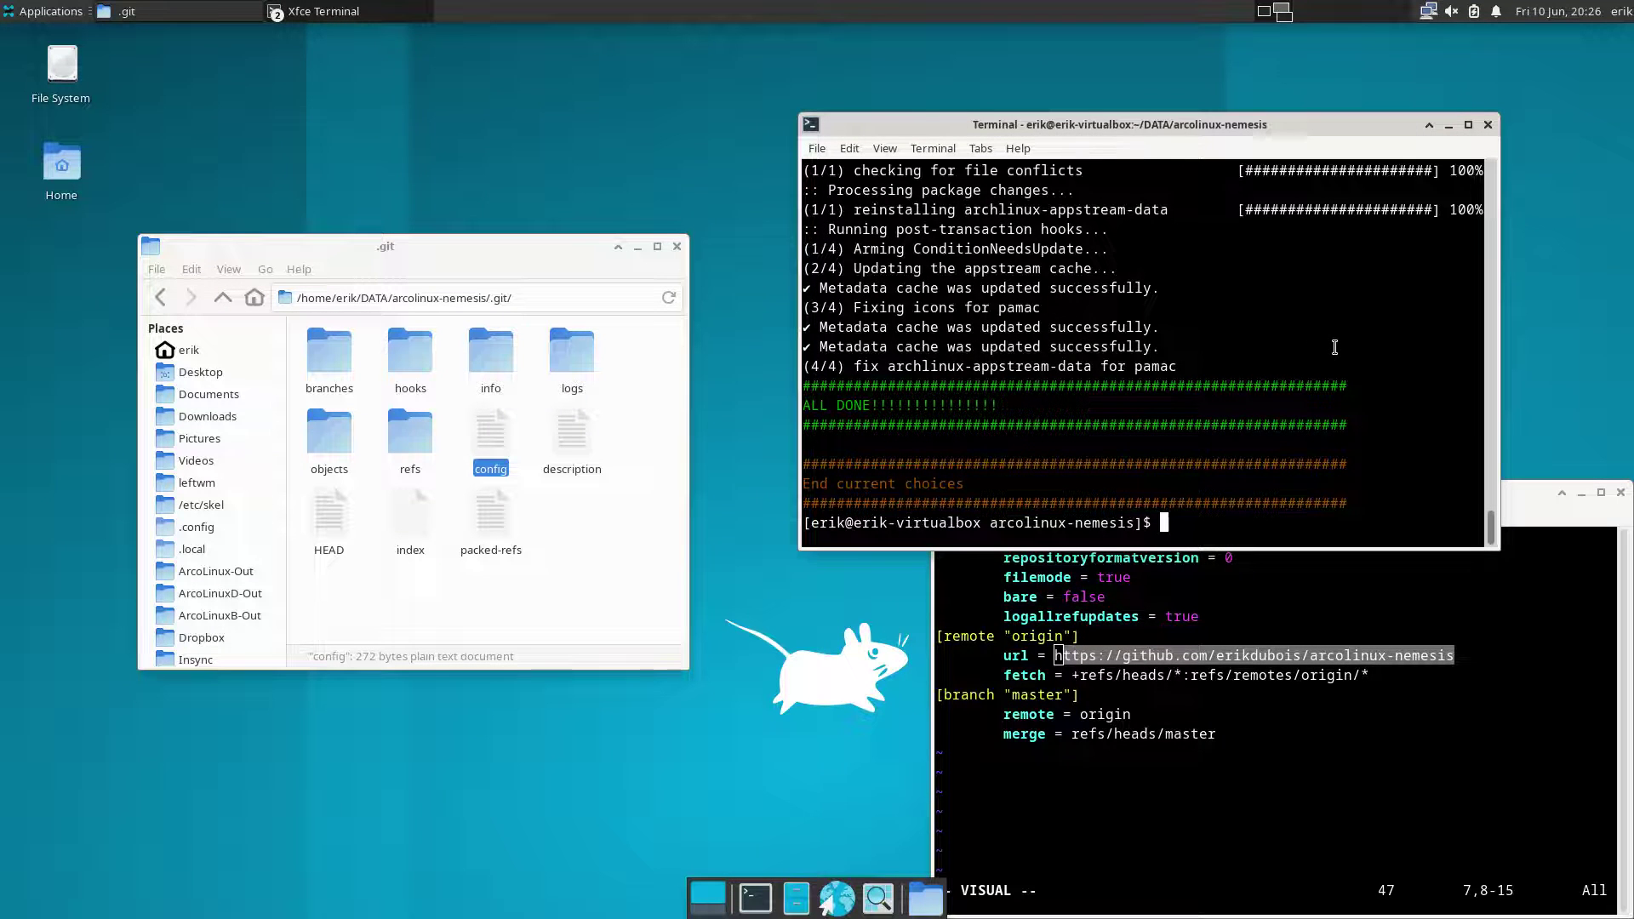
left_click(1622, 493)
left_click_drag(1207, 125, 1175, 165)
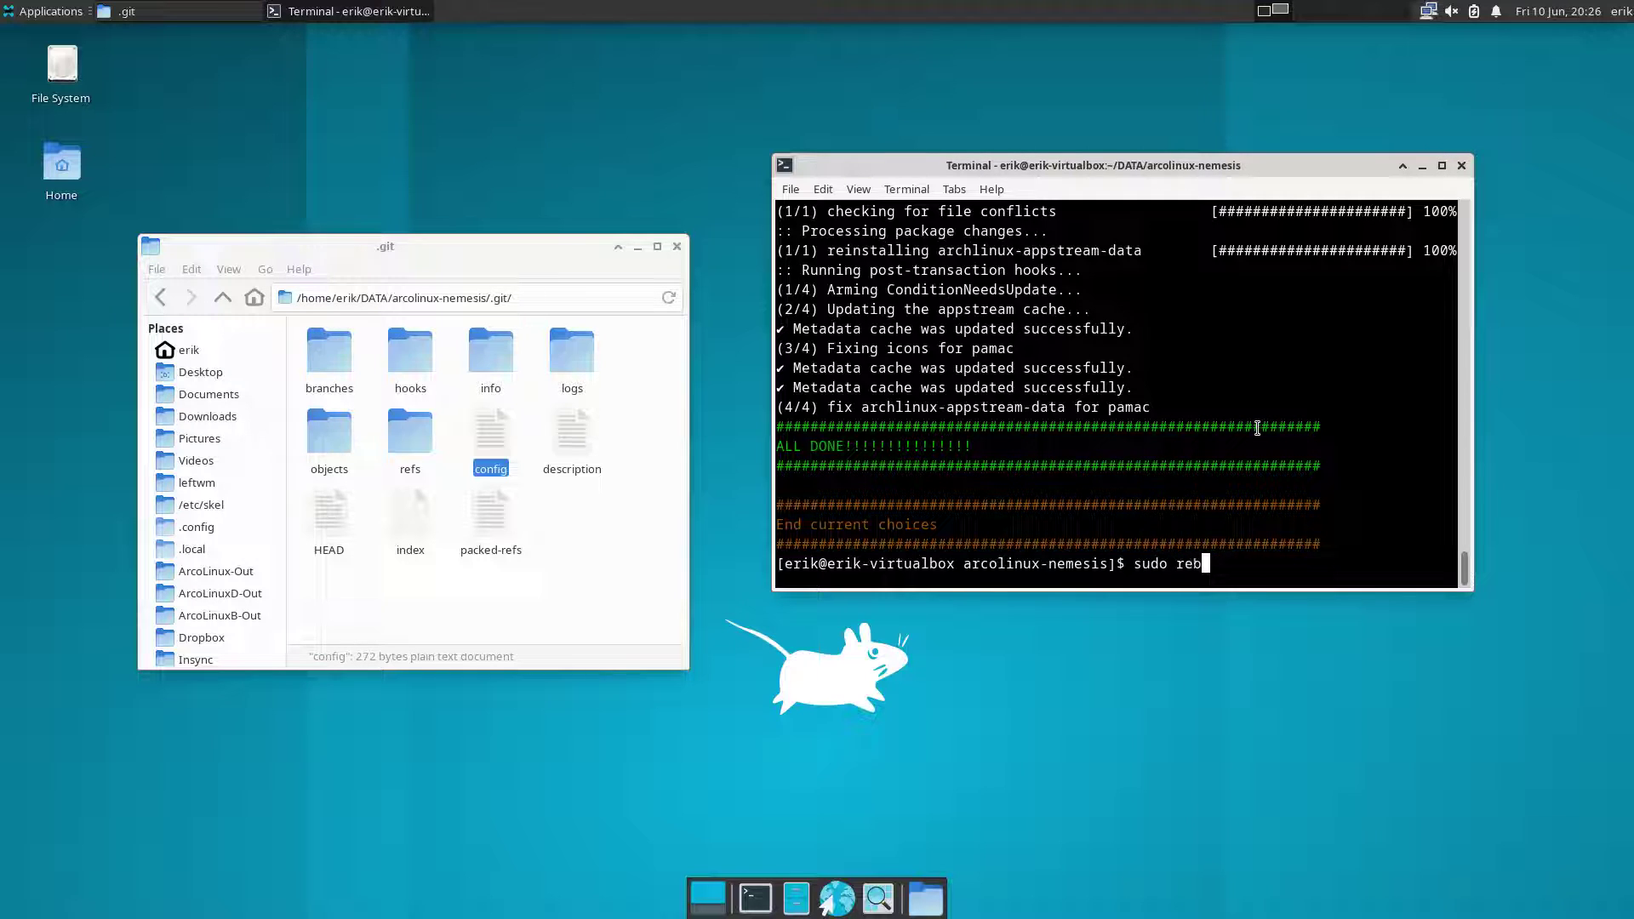
key("Return")
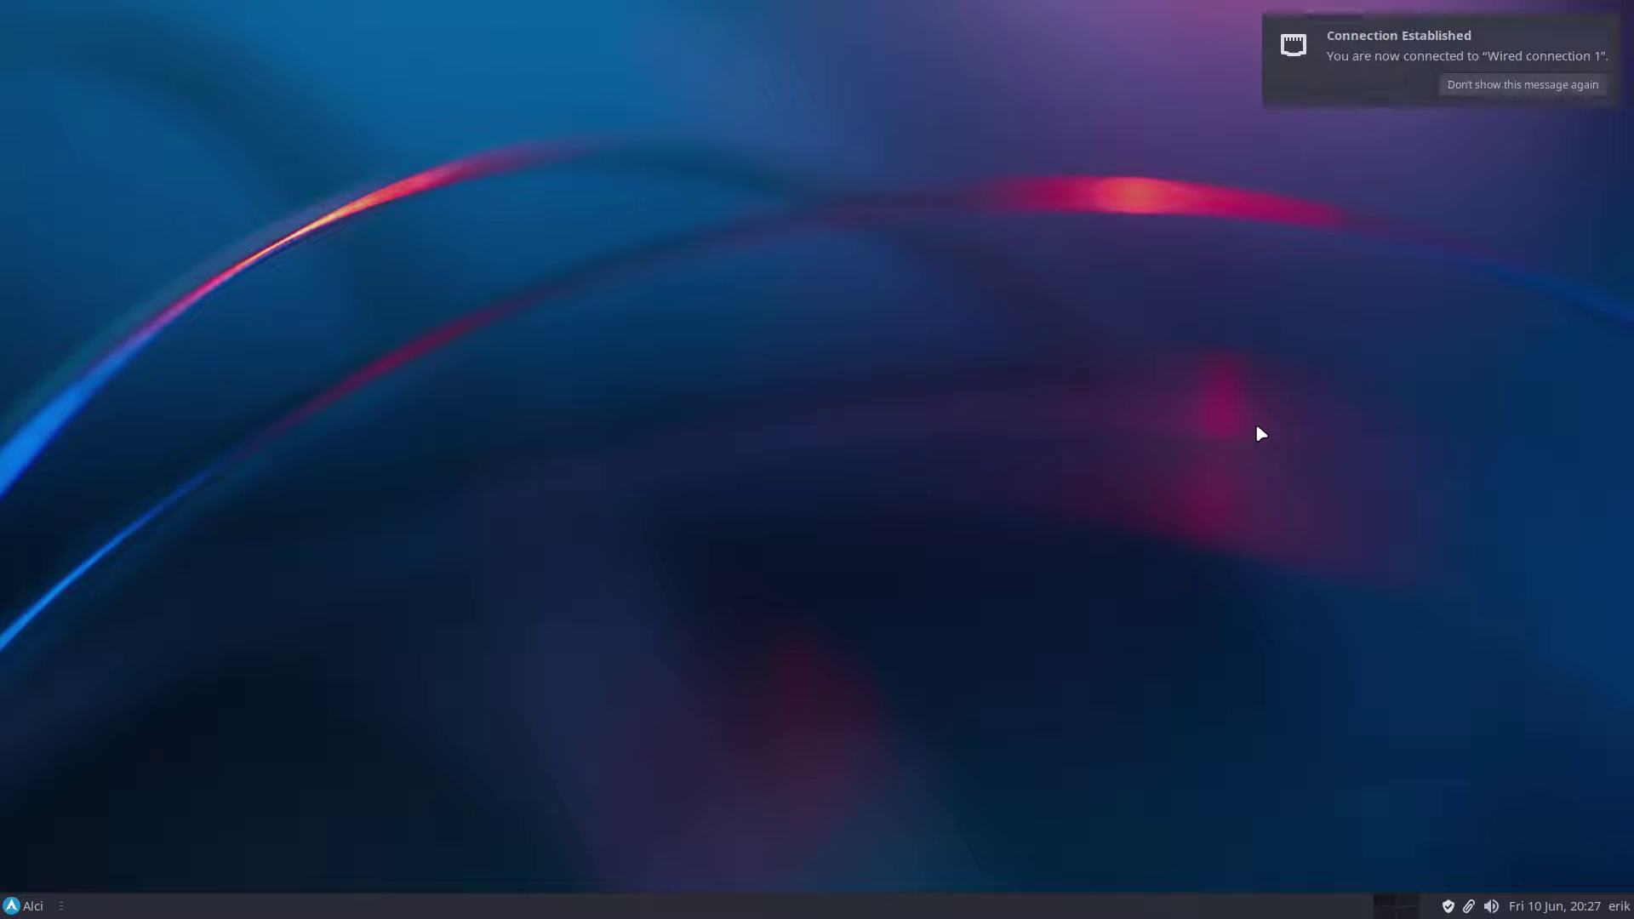
- Dismiss the connection notification, close the Insync, Telegram and Discord windows, and open the applications menu
left_click(1525, 89)
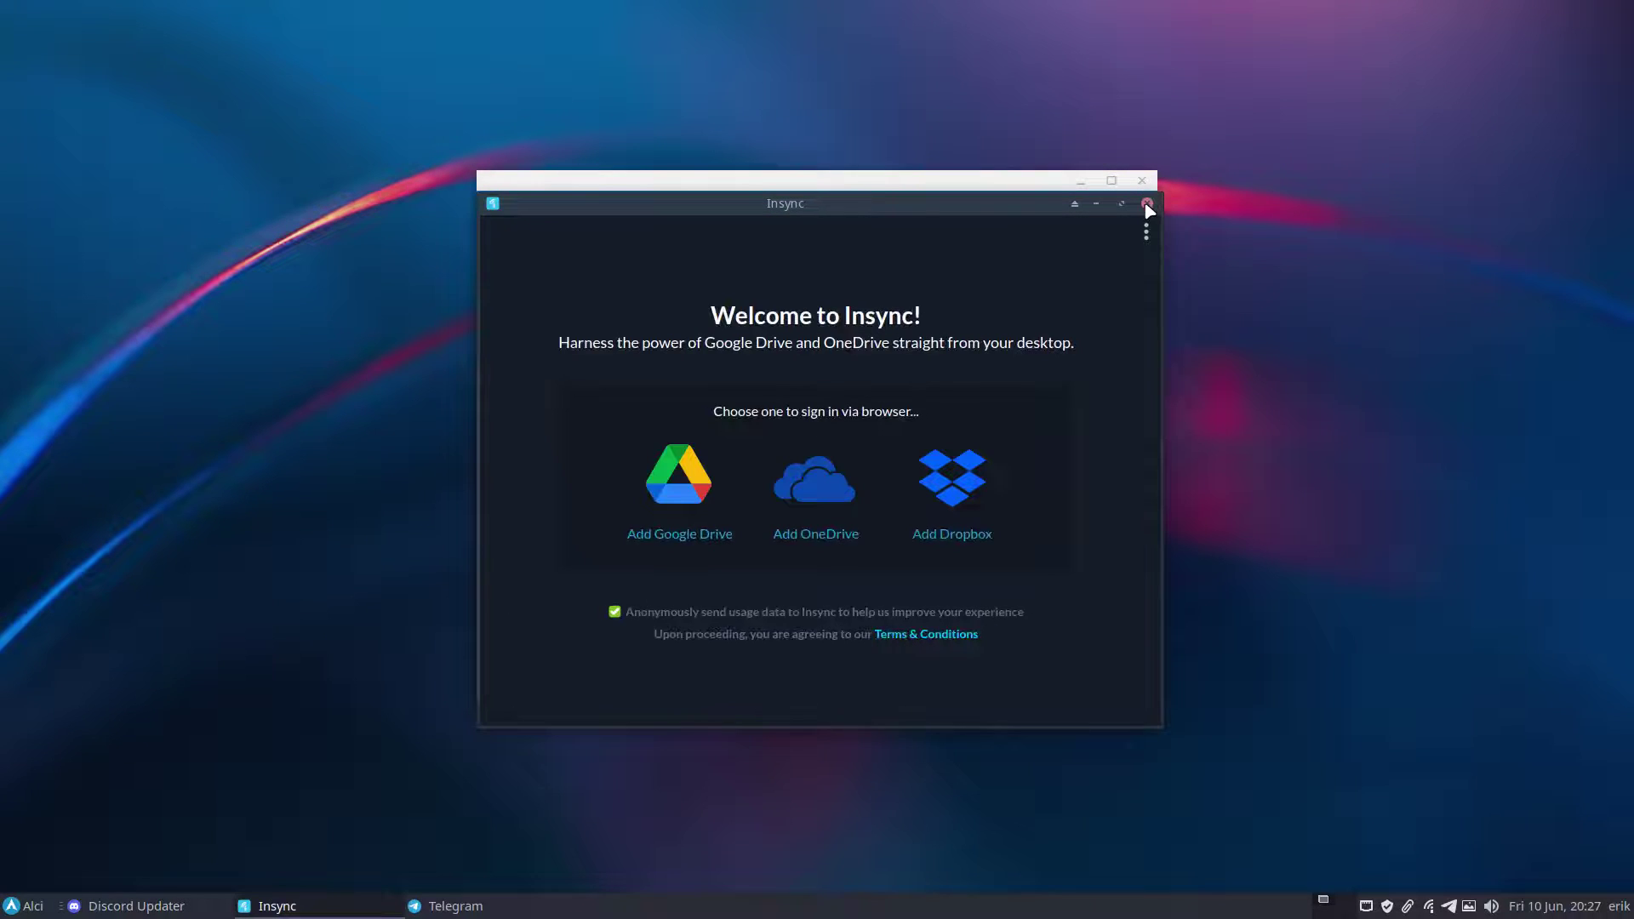
left_click(1146, 203)
left_click(1141, 180)
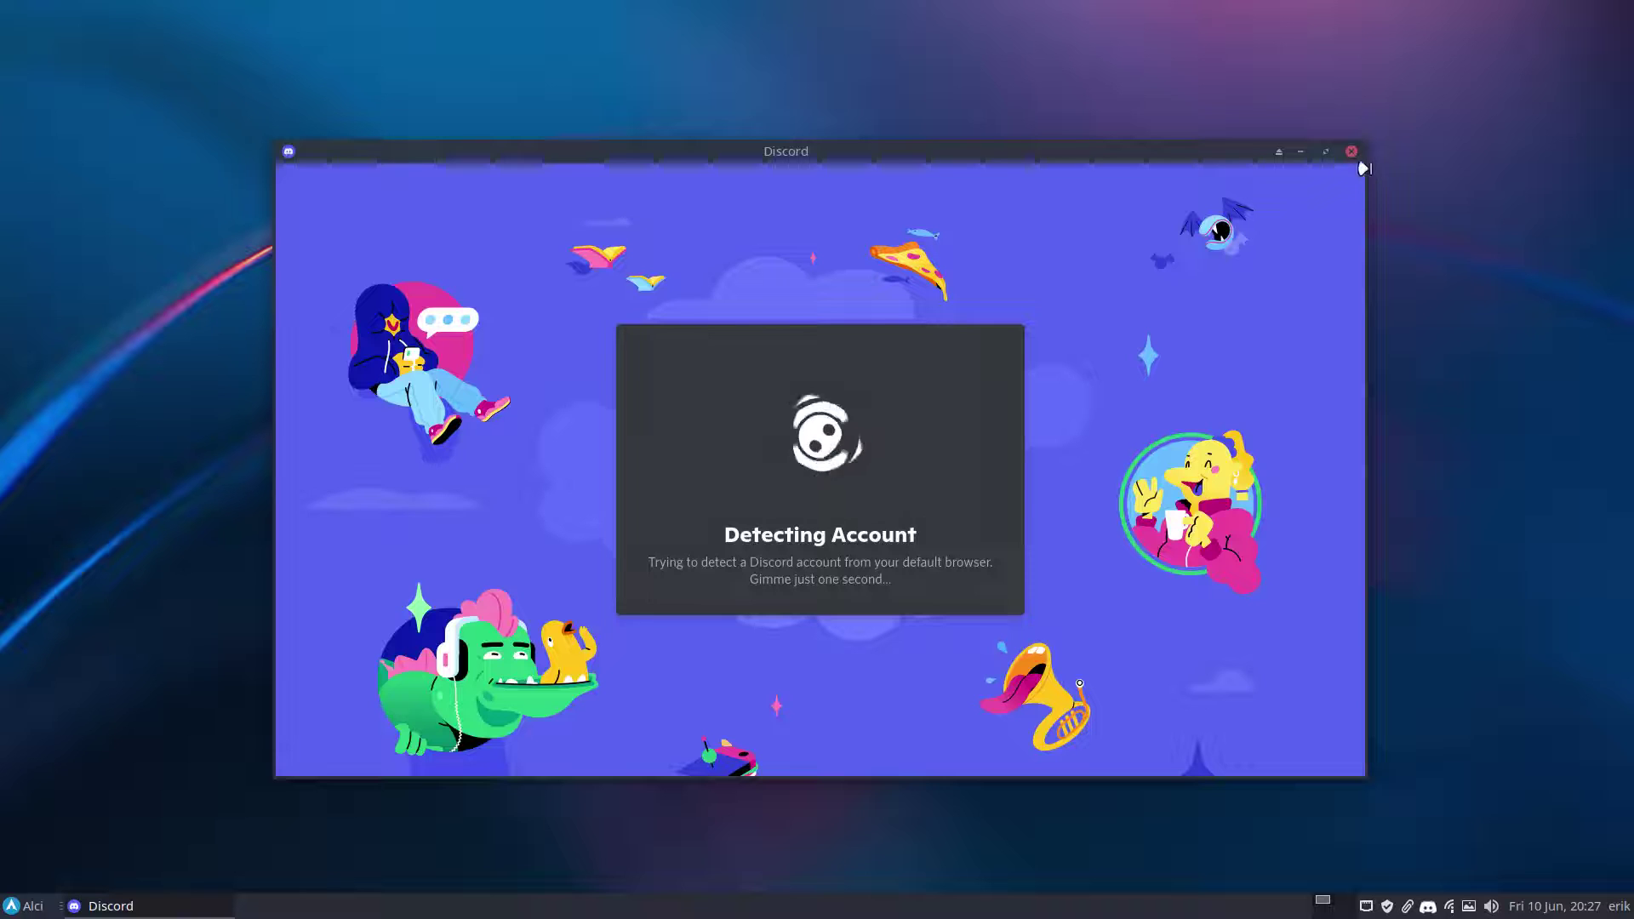
left_click(1350, 152)
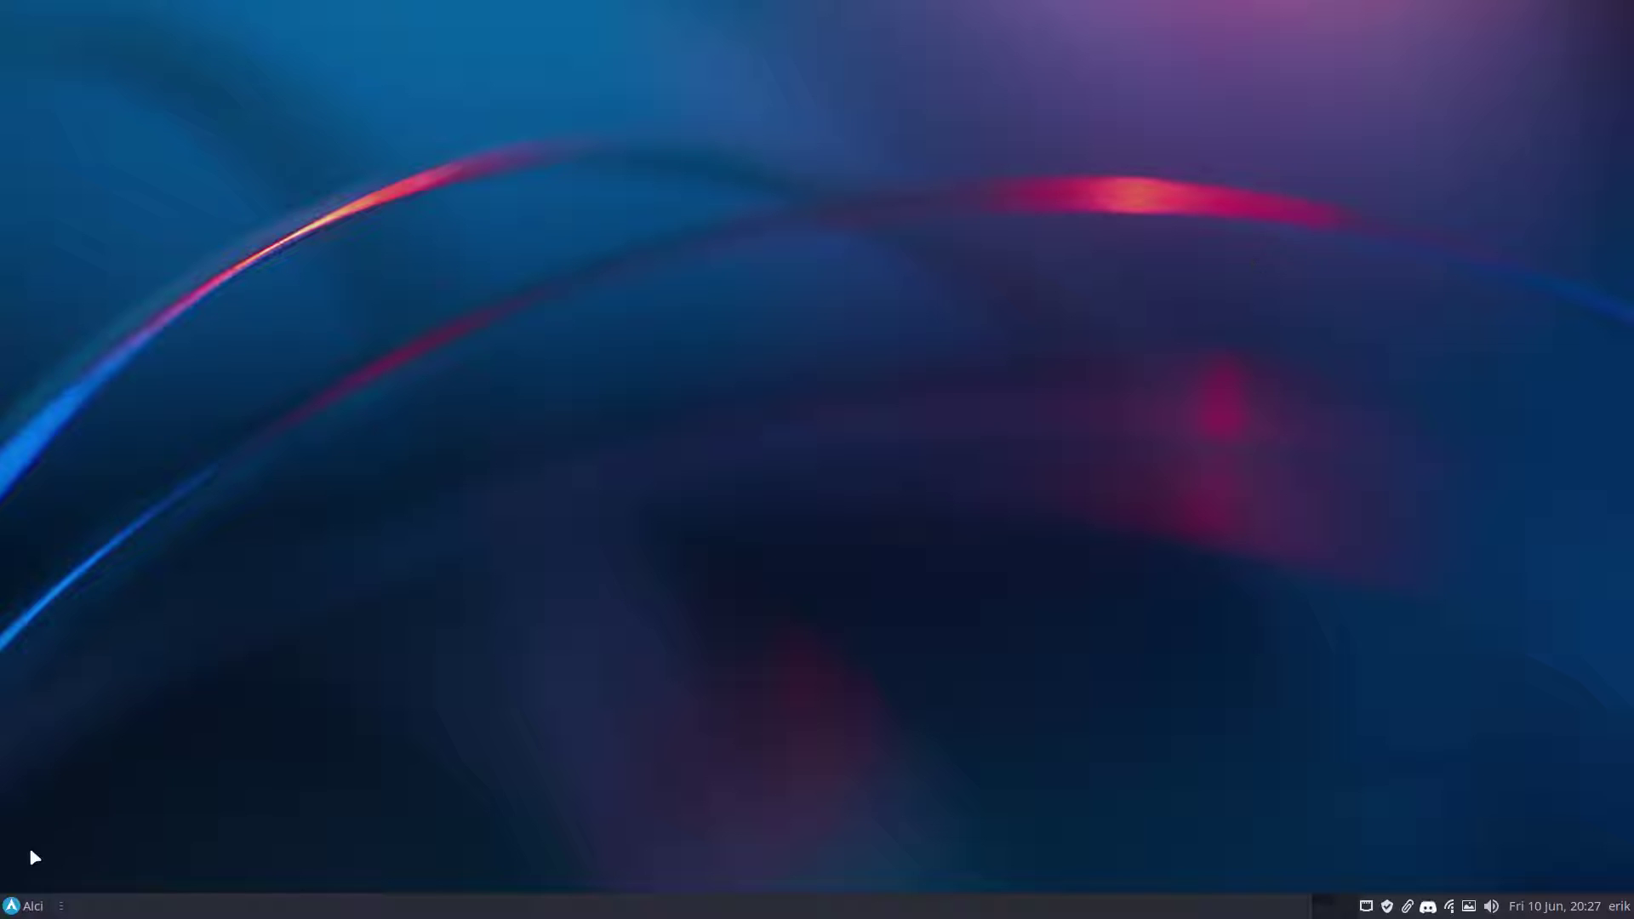
left_click(27, 907)
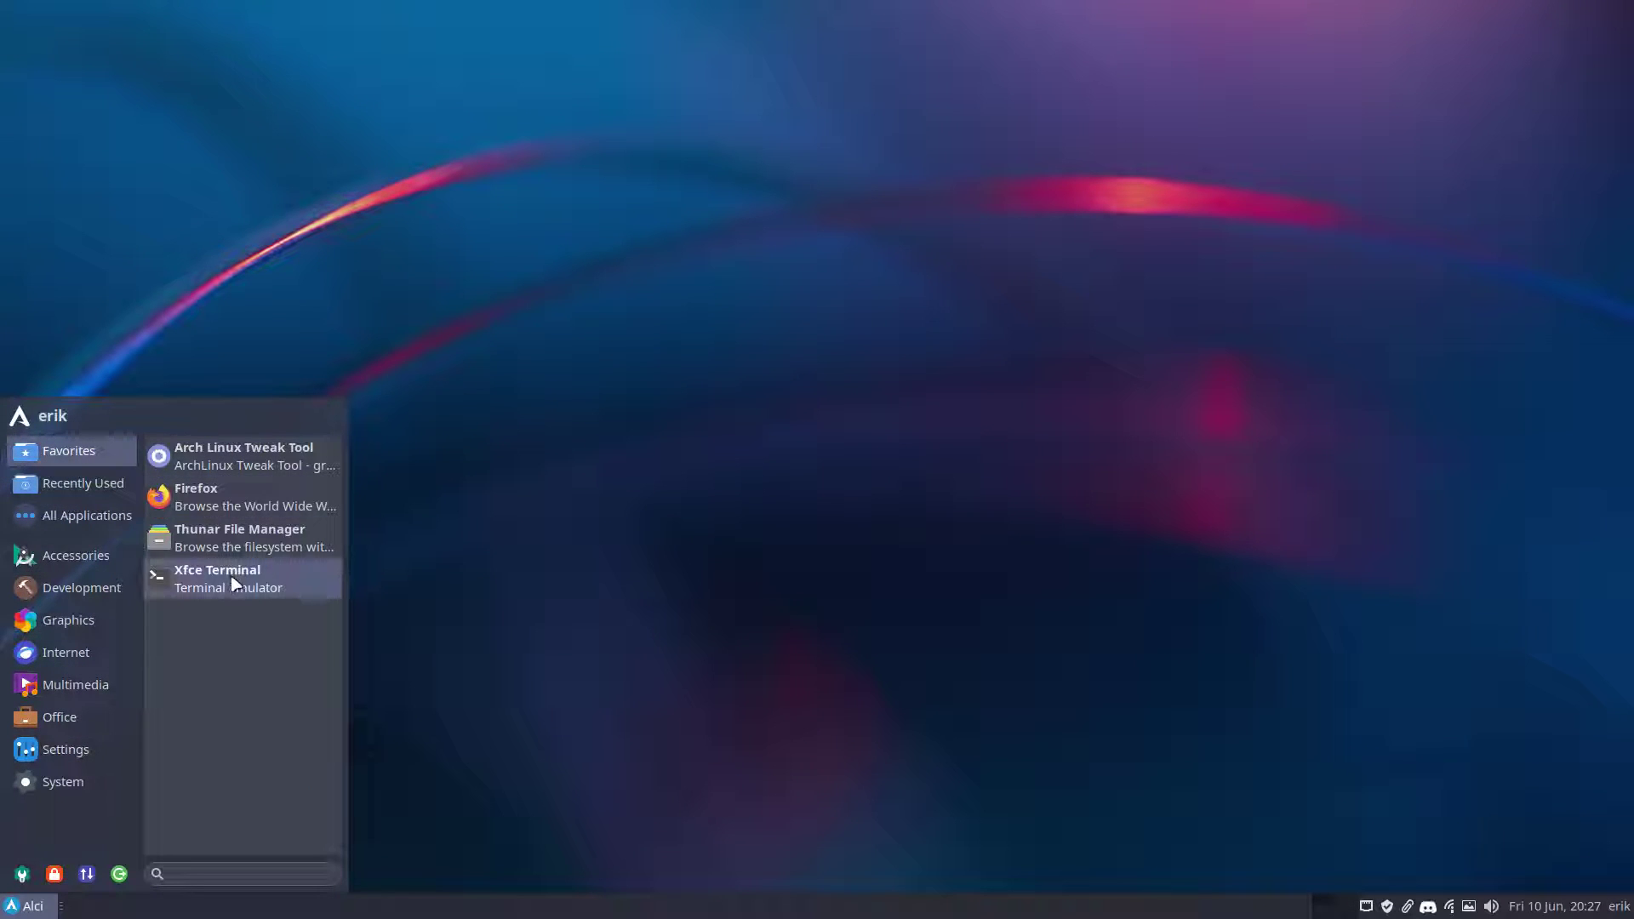
- Open Variety's Preferences from its tray menu, then close the window again
left_click(606, 584)
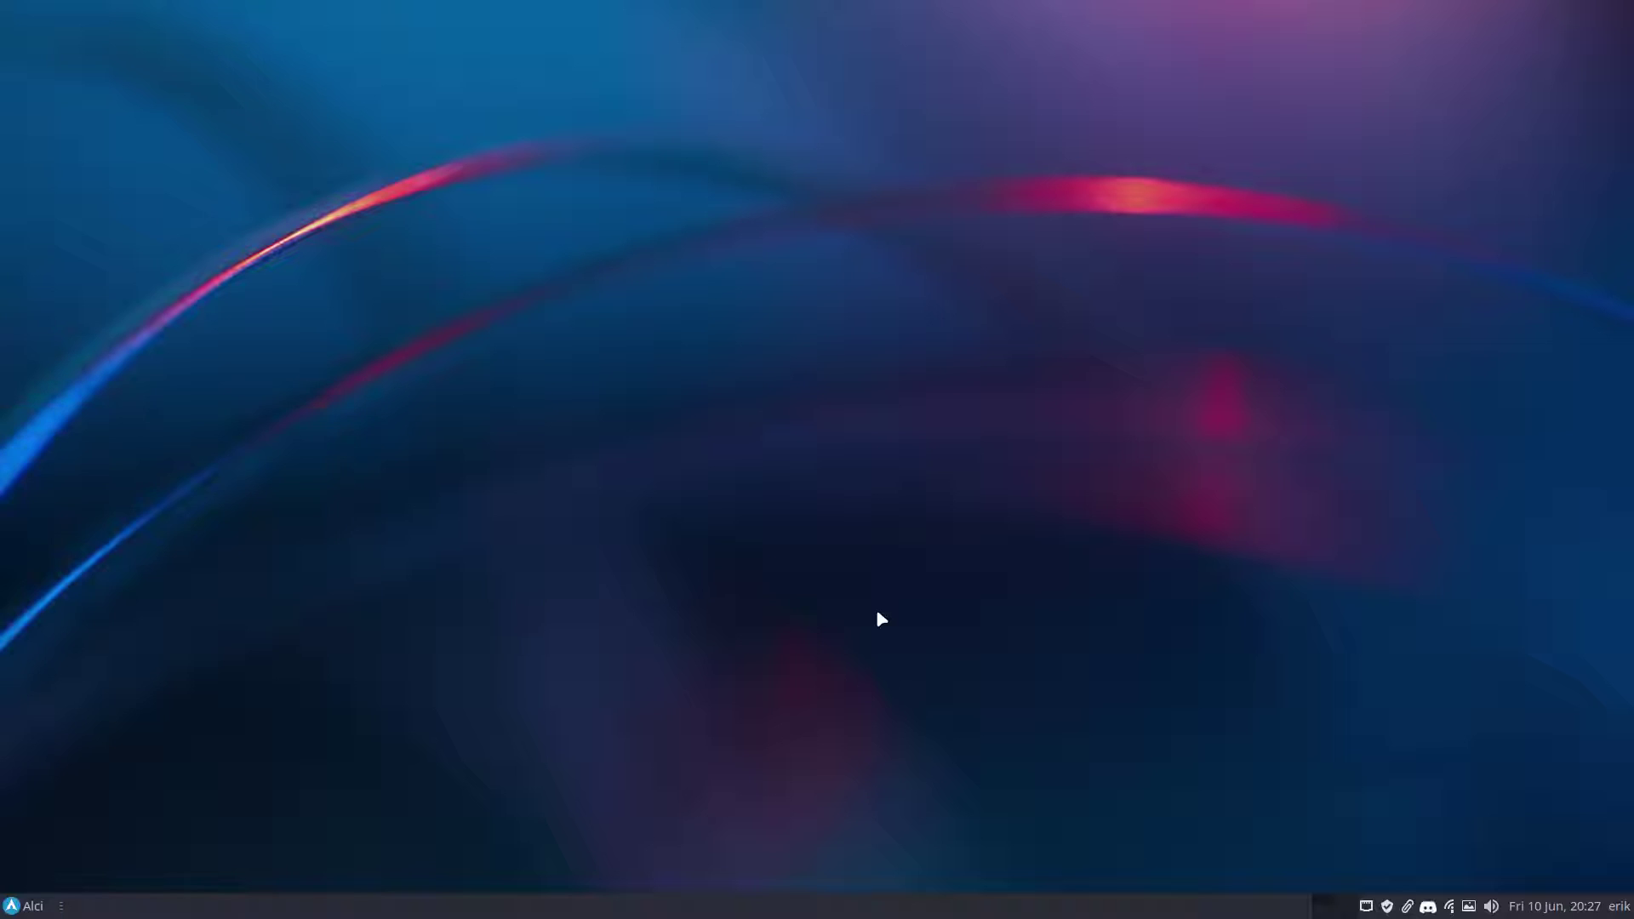
left_click(1469, 906)
left_click(1530, 797)
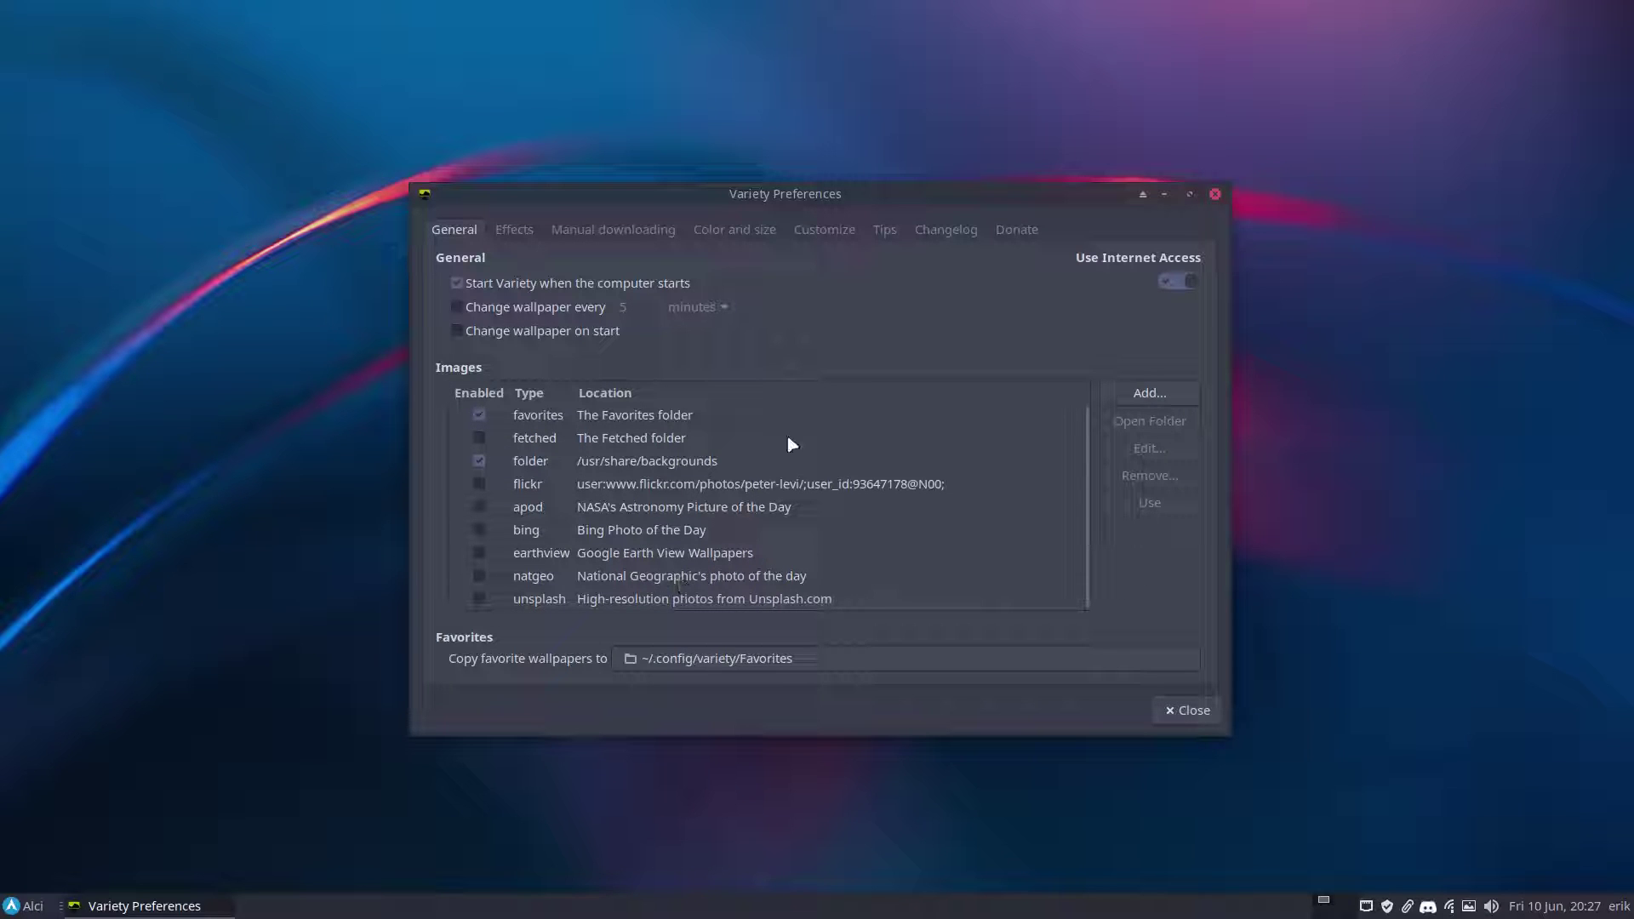
left_click(1216, 195)
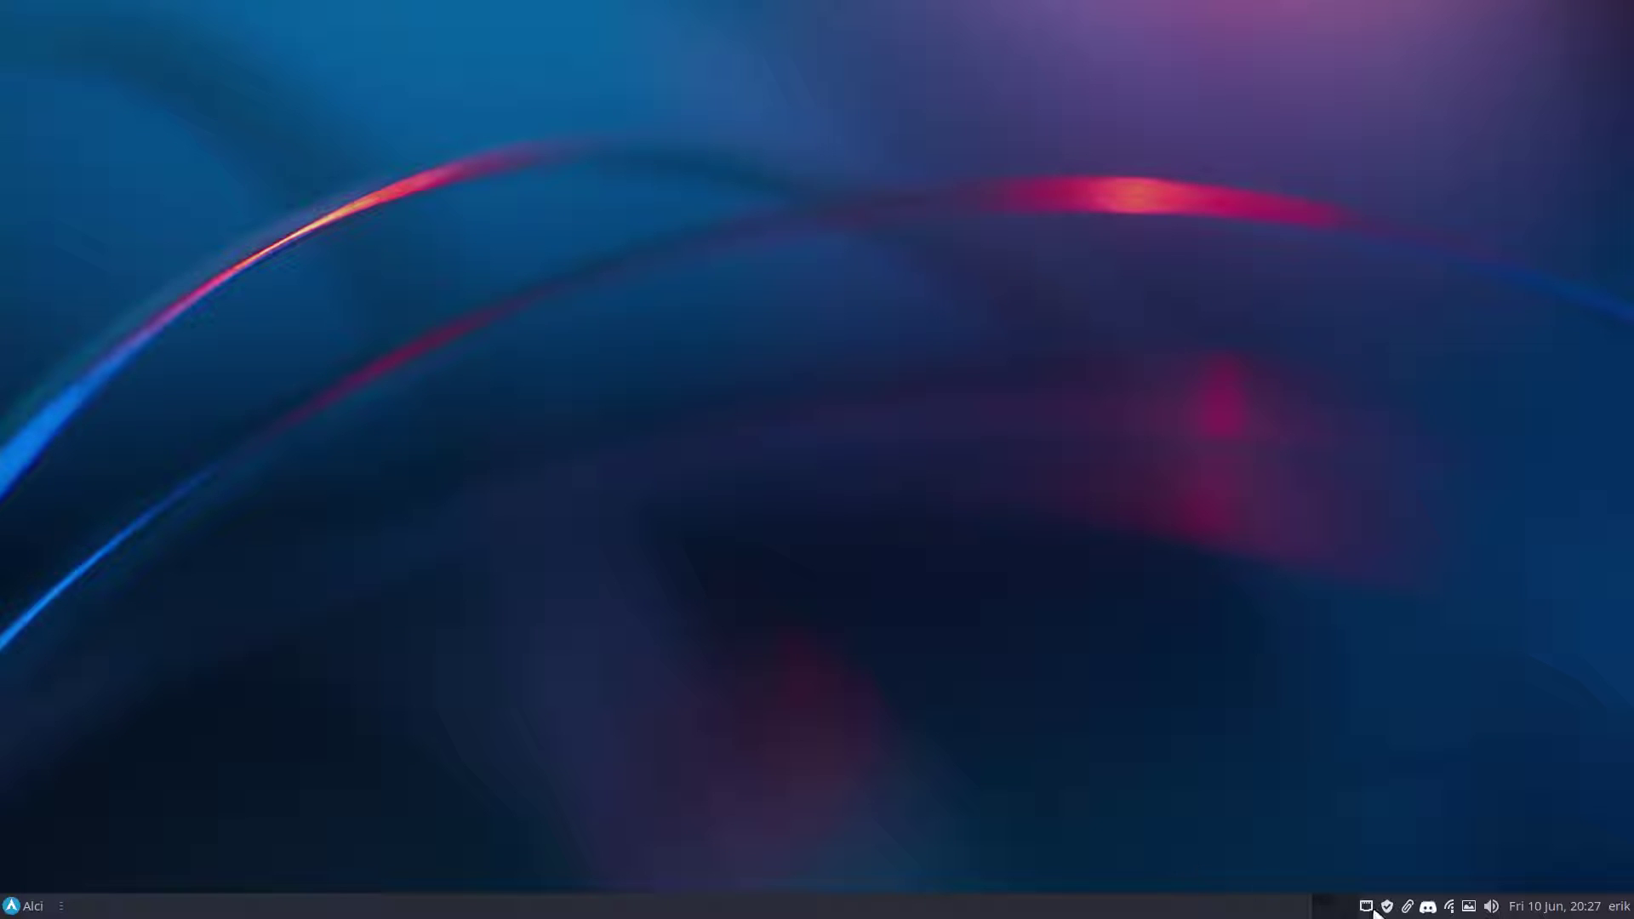
- Show and close Variety's wallpaper strip, then reopen Variety Preferences
left_click(1470, 907)
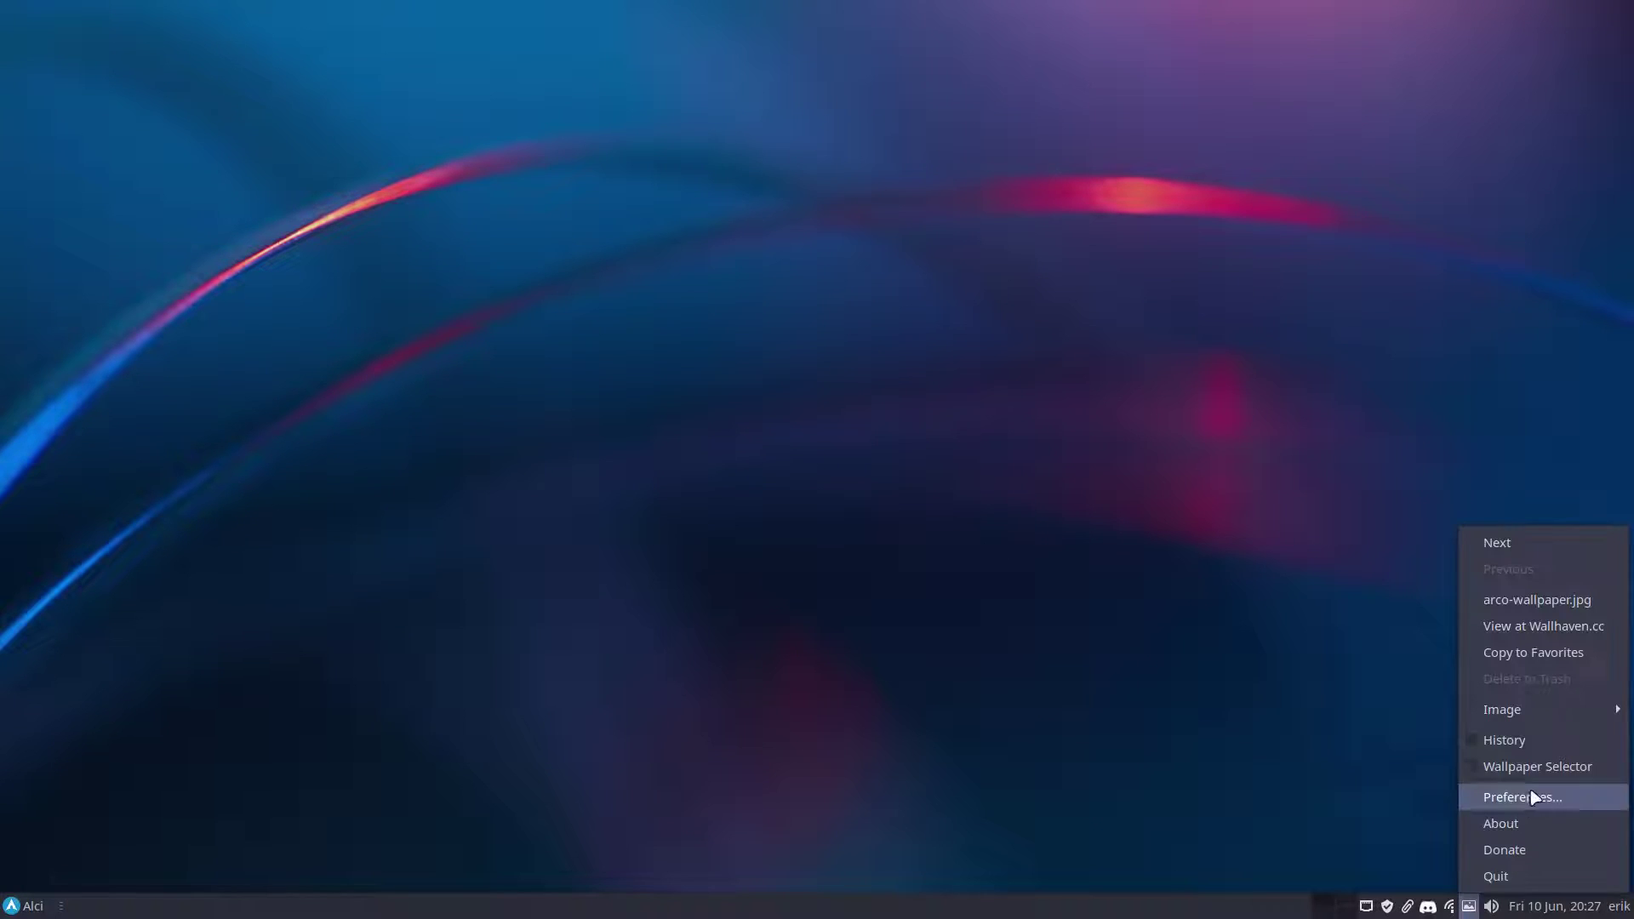
left_click(1546, 767)
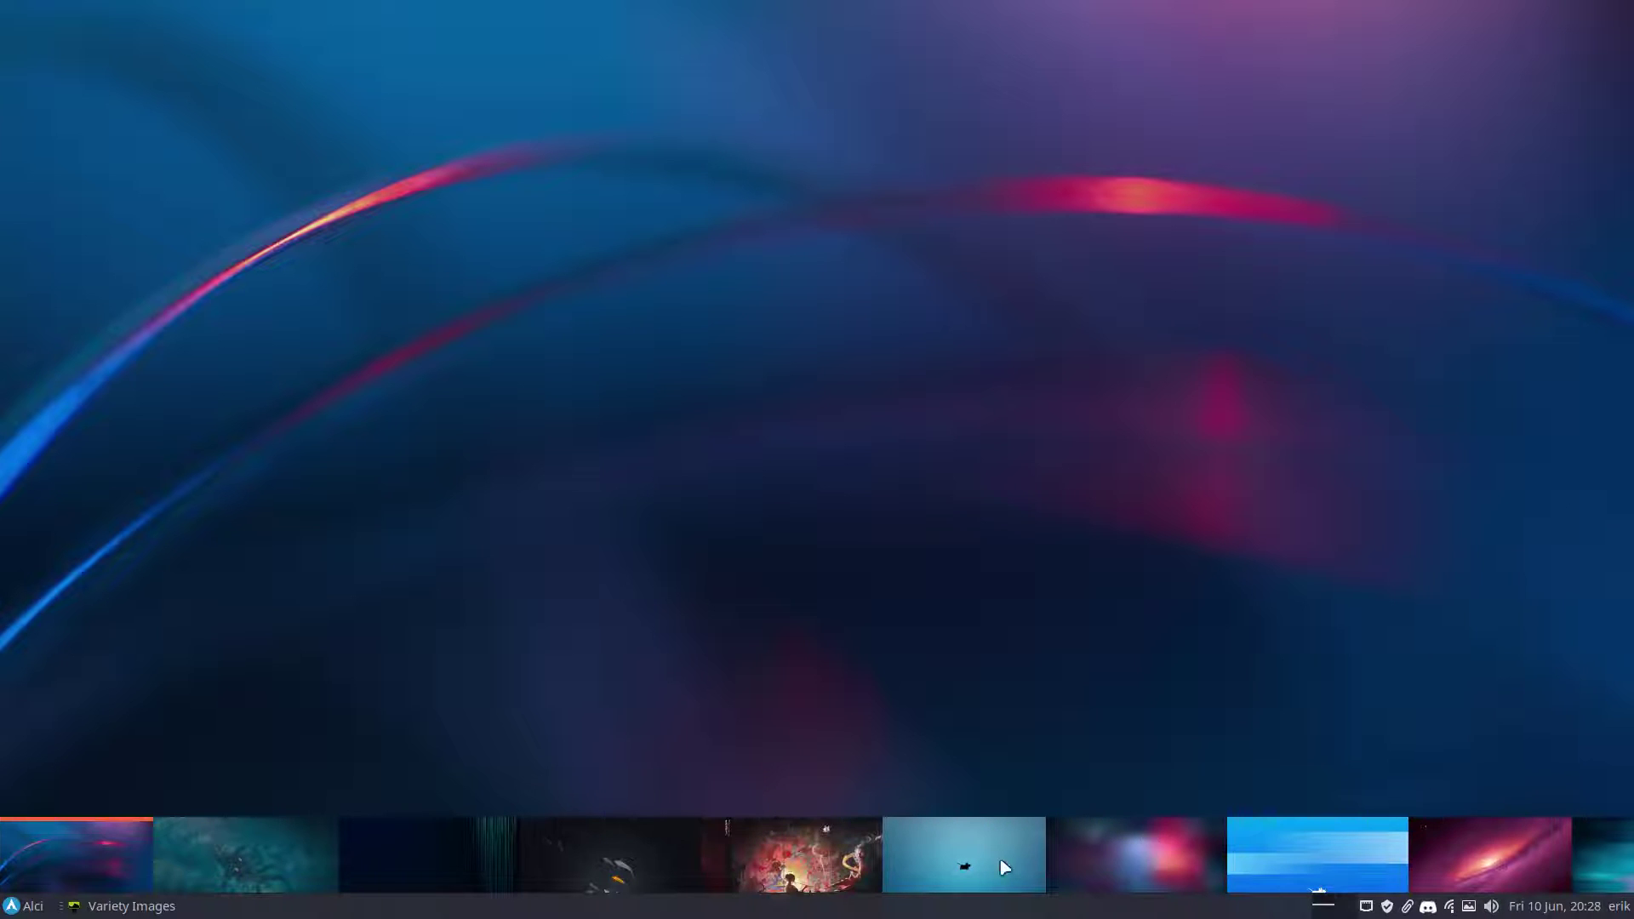
right_click(1134, 866)
left_click(1186, 848)
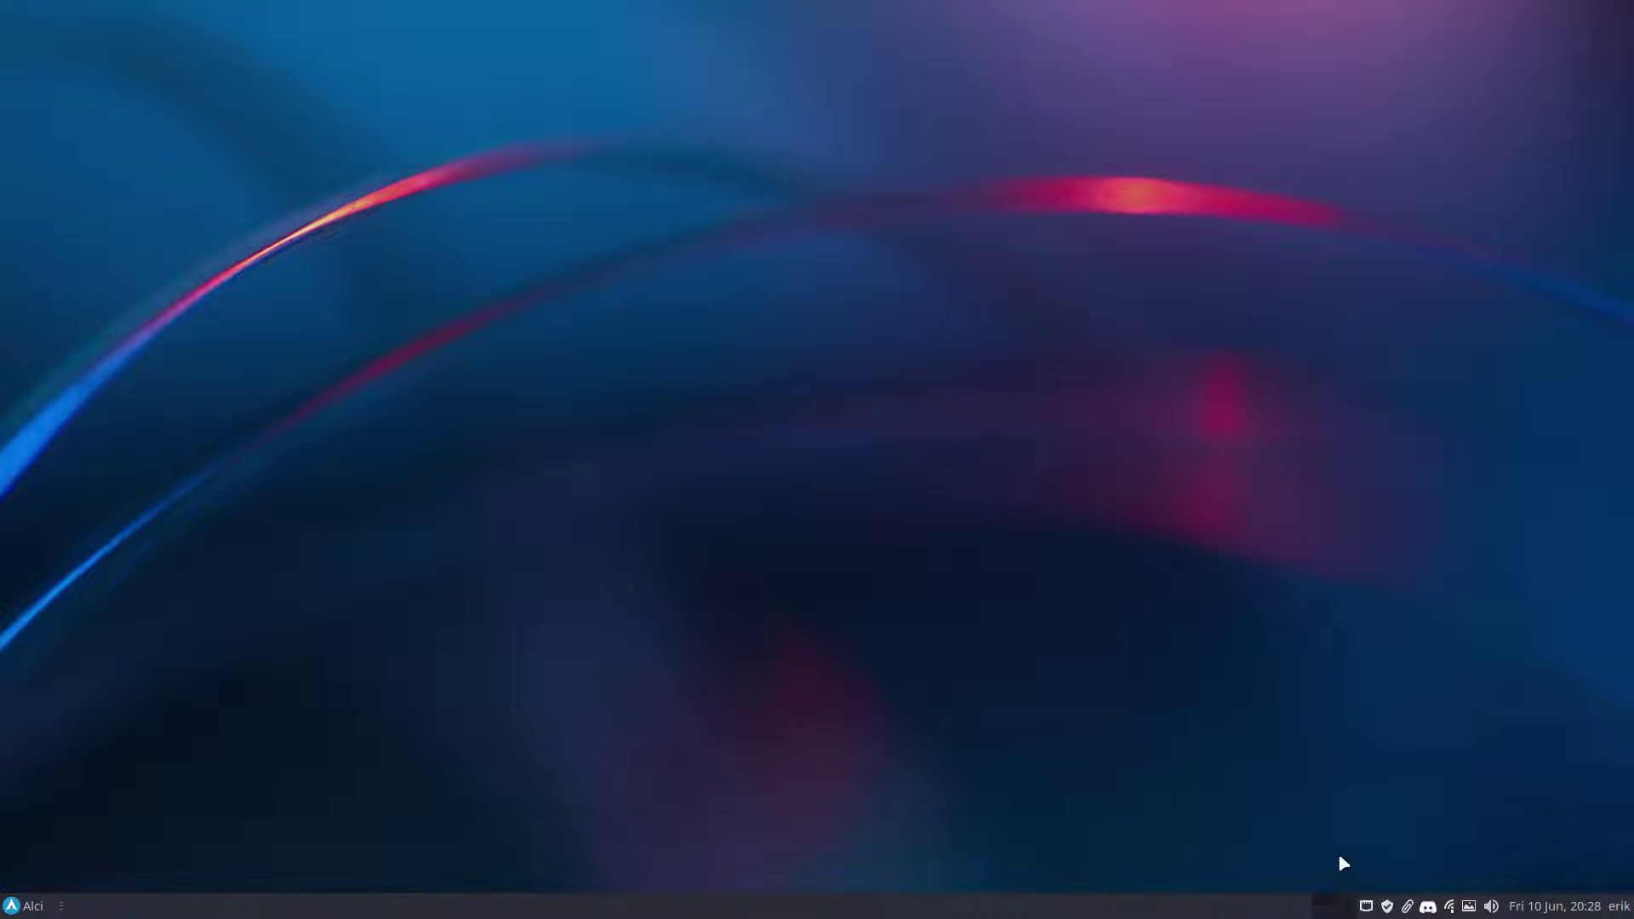
left_click(1470, 908)
left_click(1536, 800)
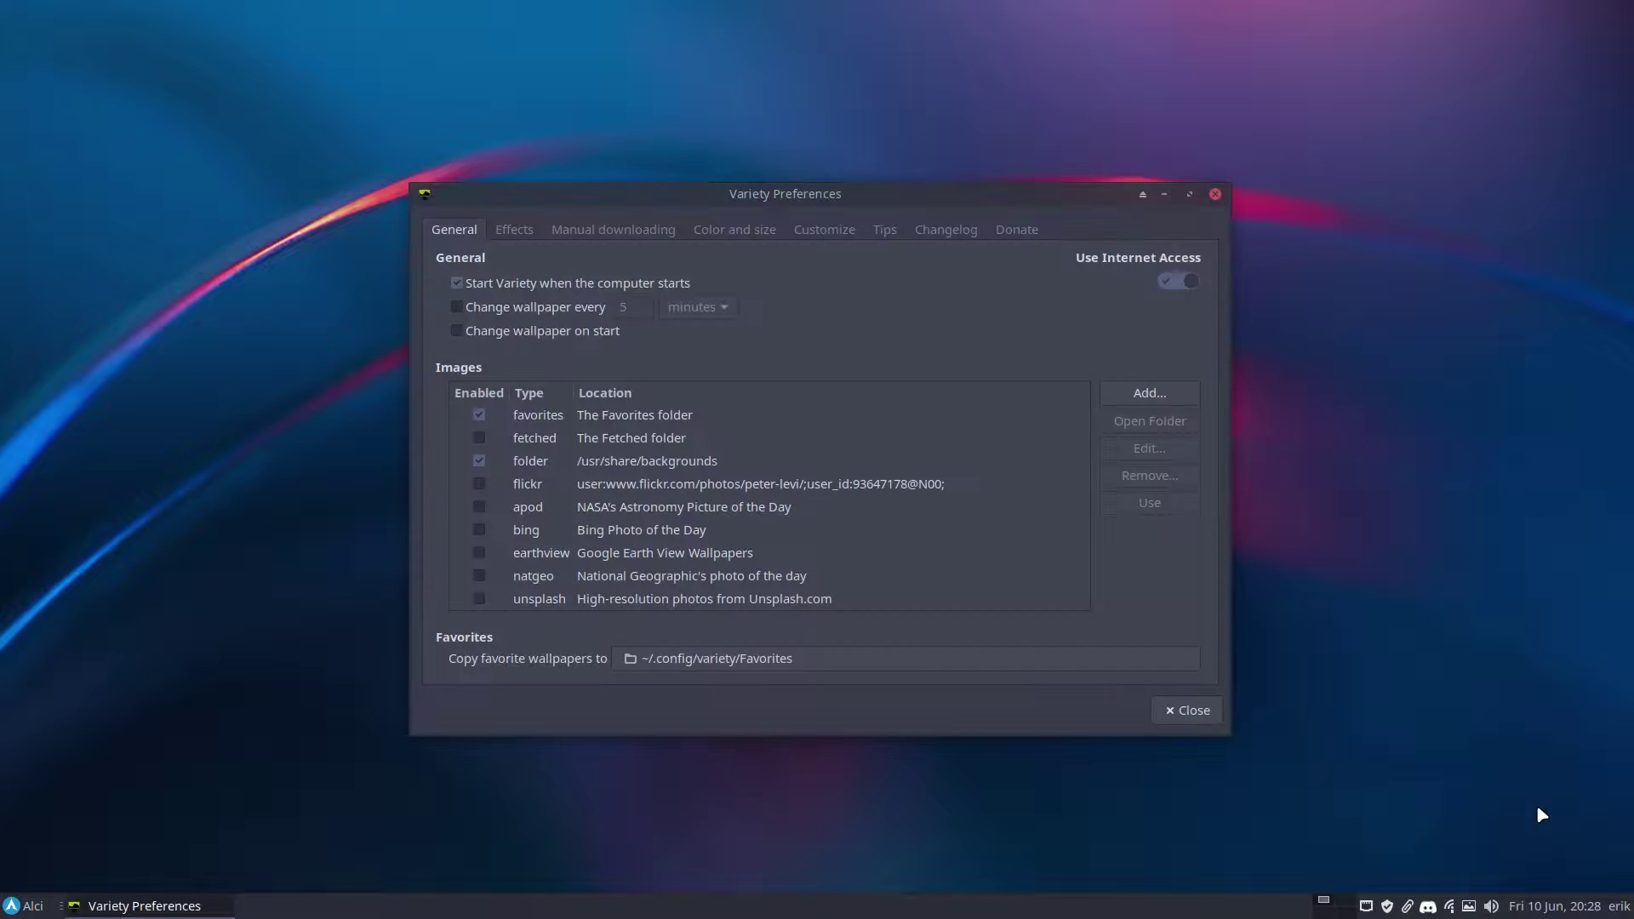
- Add a Wallhaven.cc source with keyword 'abstract' and untick the /usr/share/backgrounds folder
left_click(1170, 394)
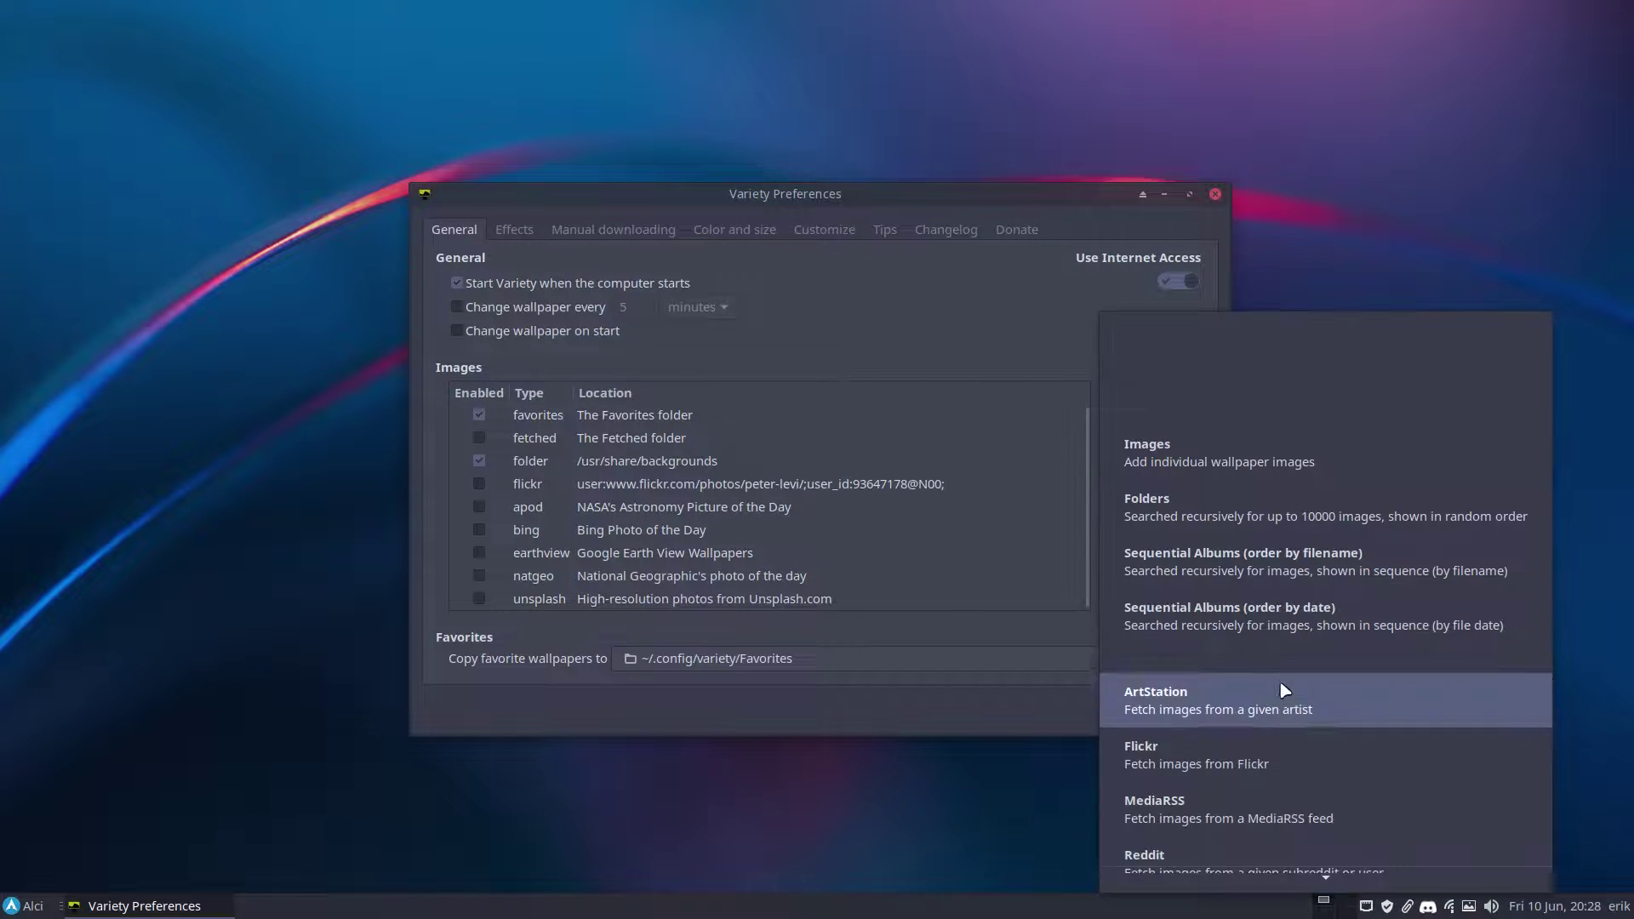
left_click(1213, 860)
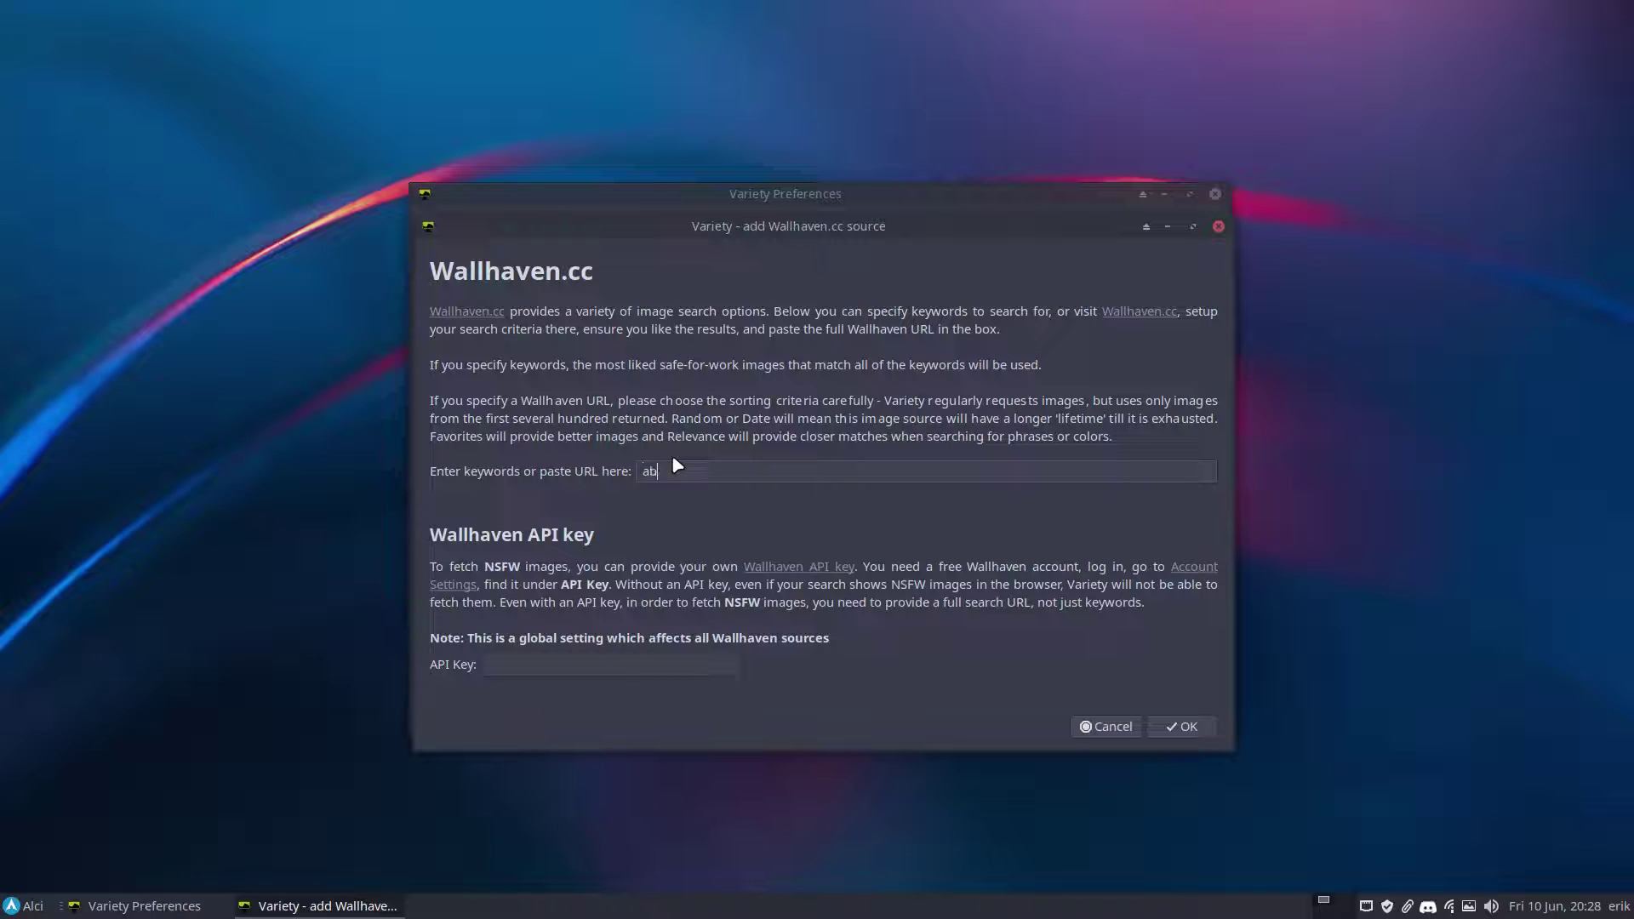
type("abstract")
key("Return")
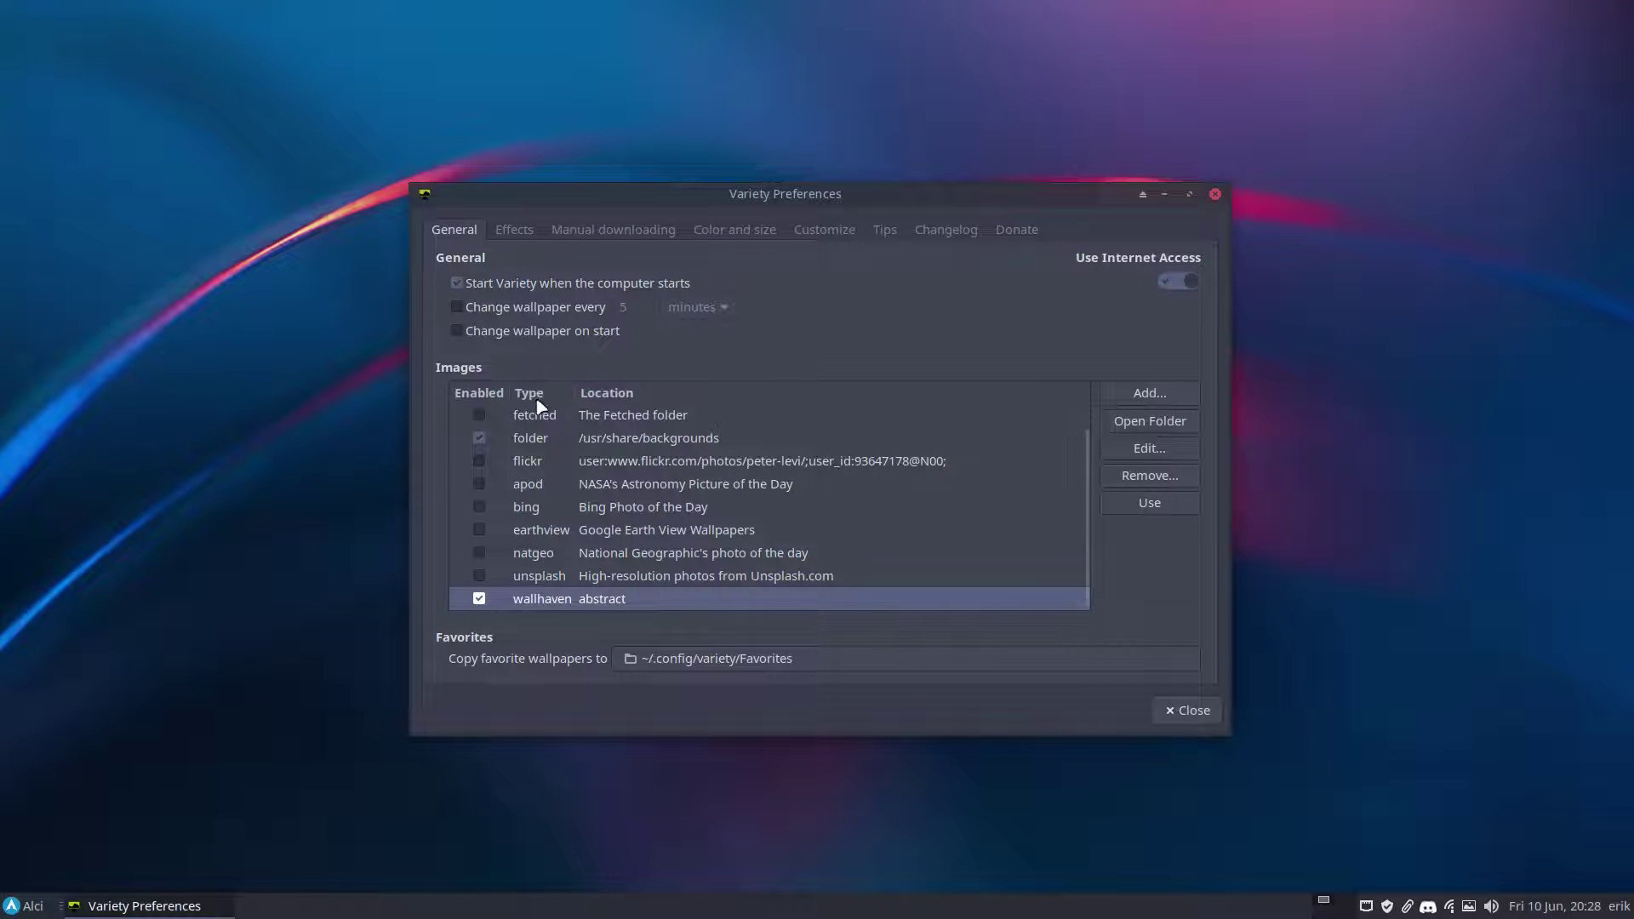
left_click(478, 437)
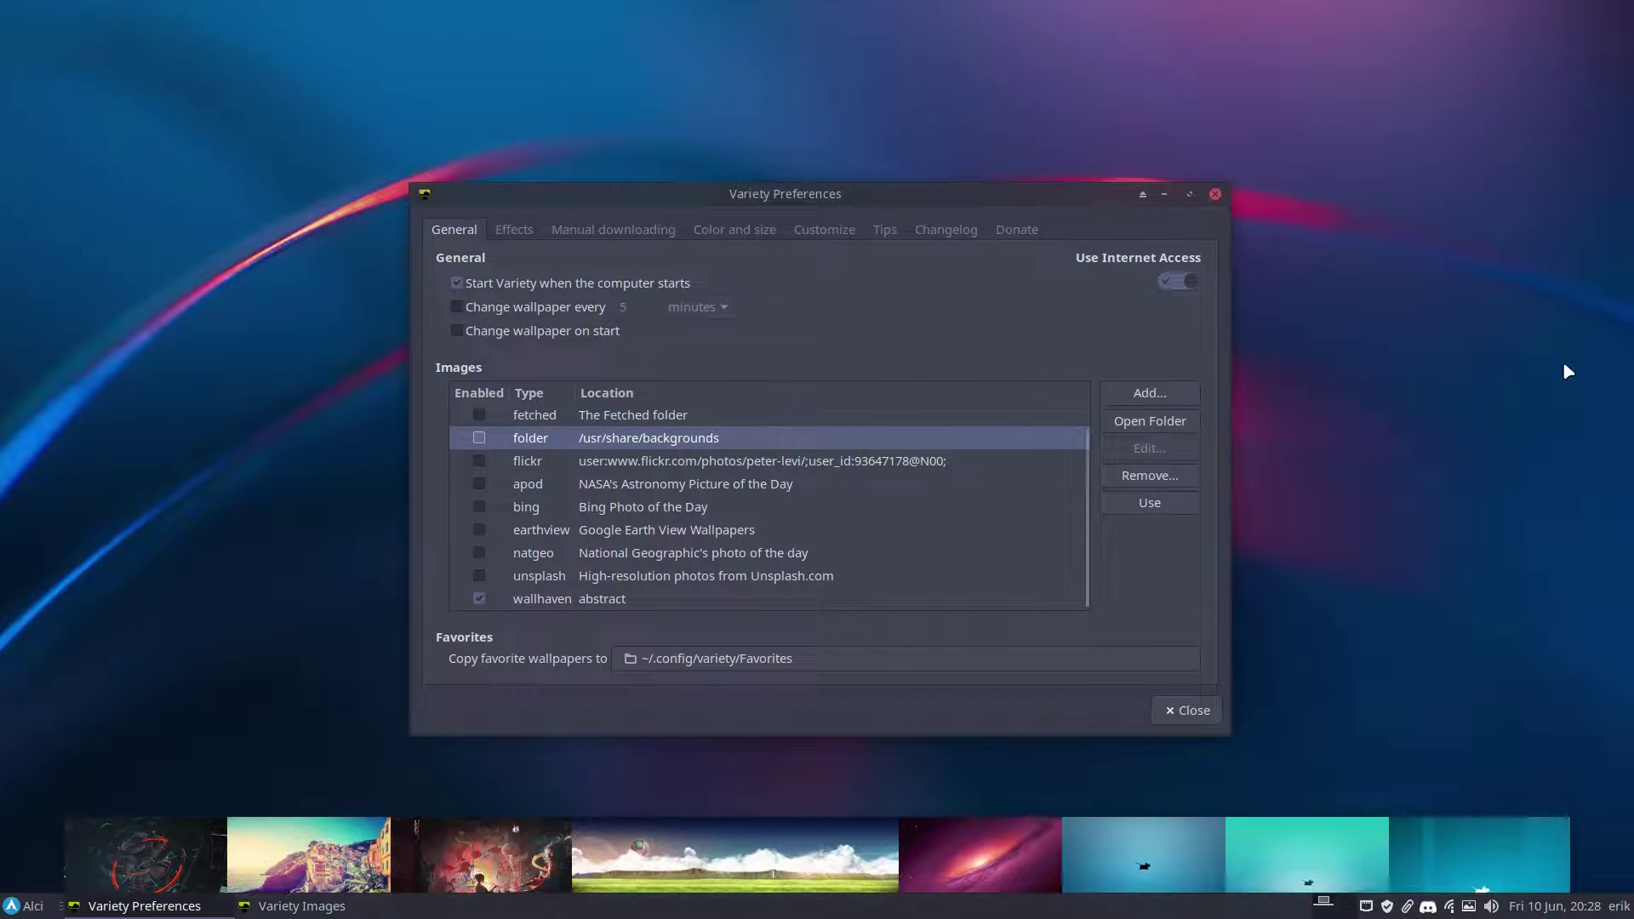
left_click(527, 600)
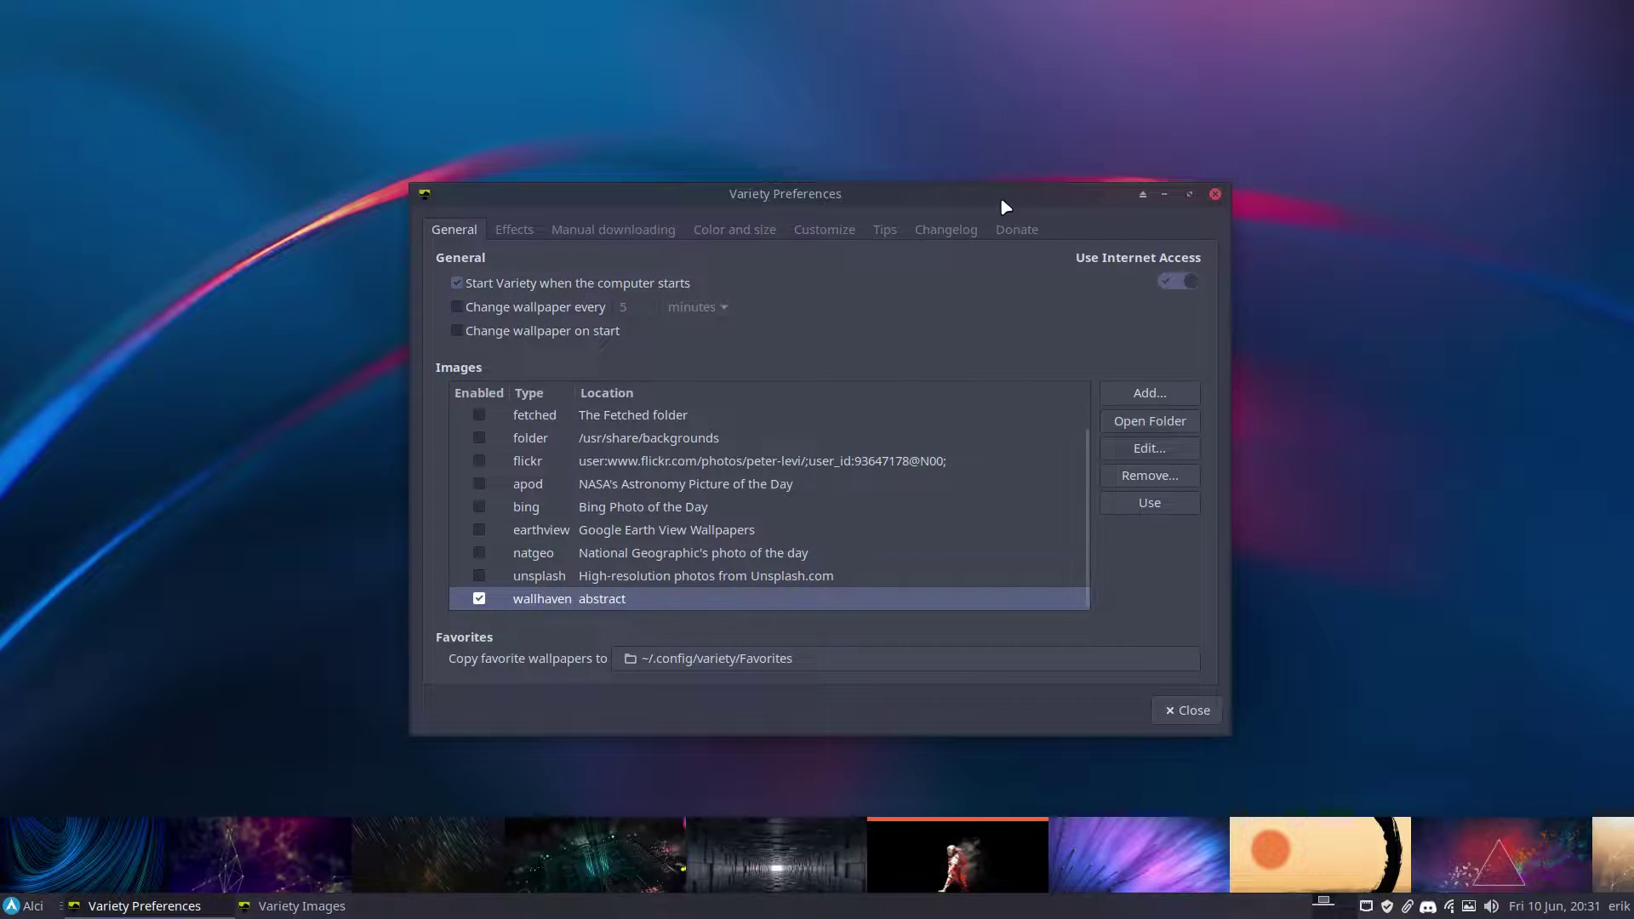
- Minimize Preferences and preview the tunnel and anime portrait wallpapers from the strip
left_click_drag(999, 196, 1344, 299)
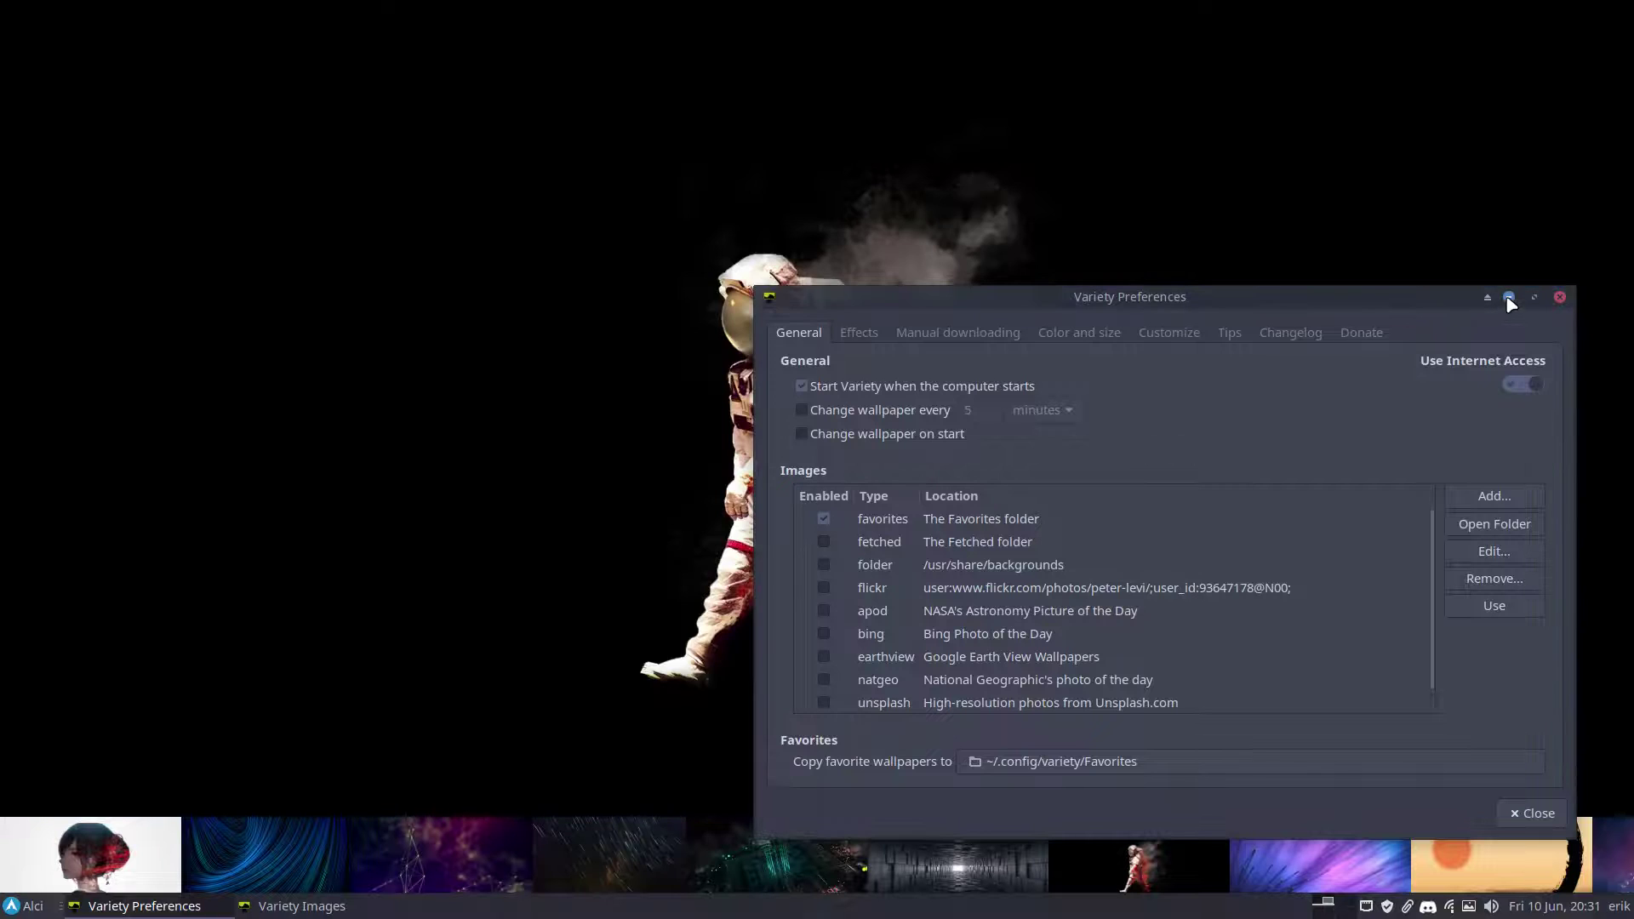
left_click(1509, 298)
left_click(965, 866)
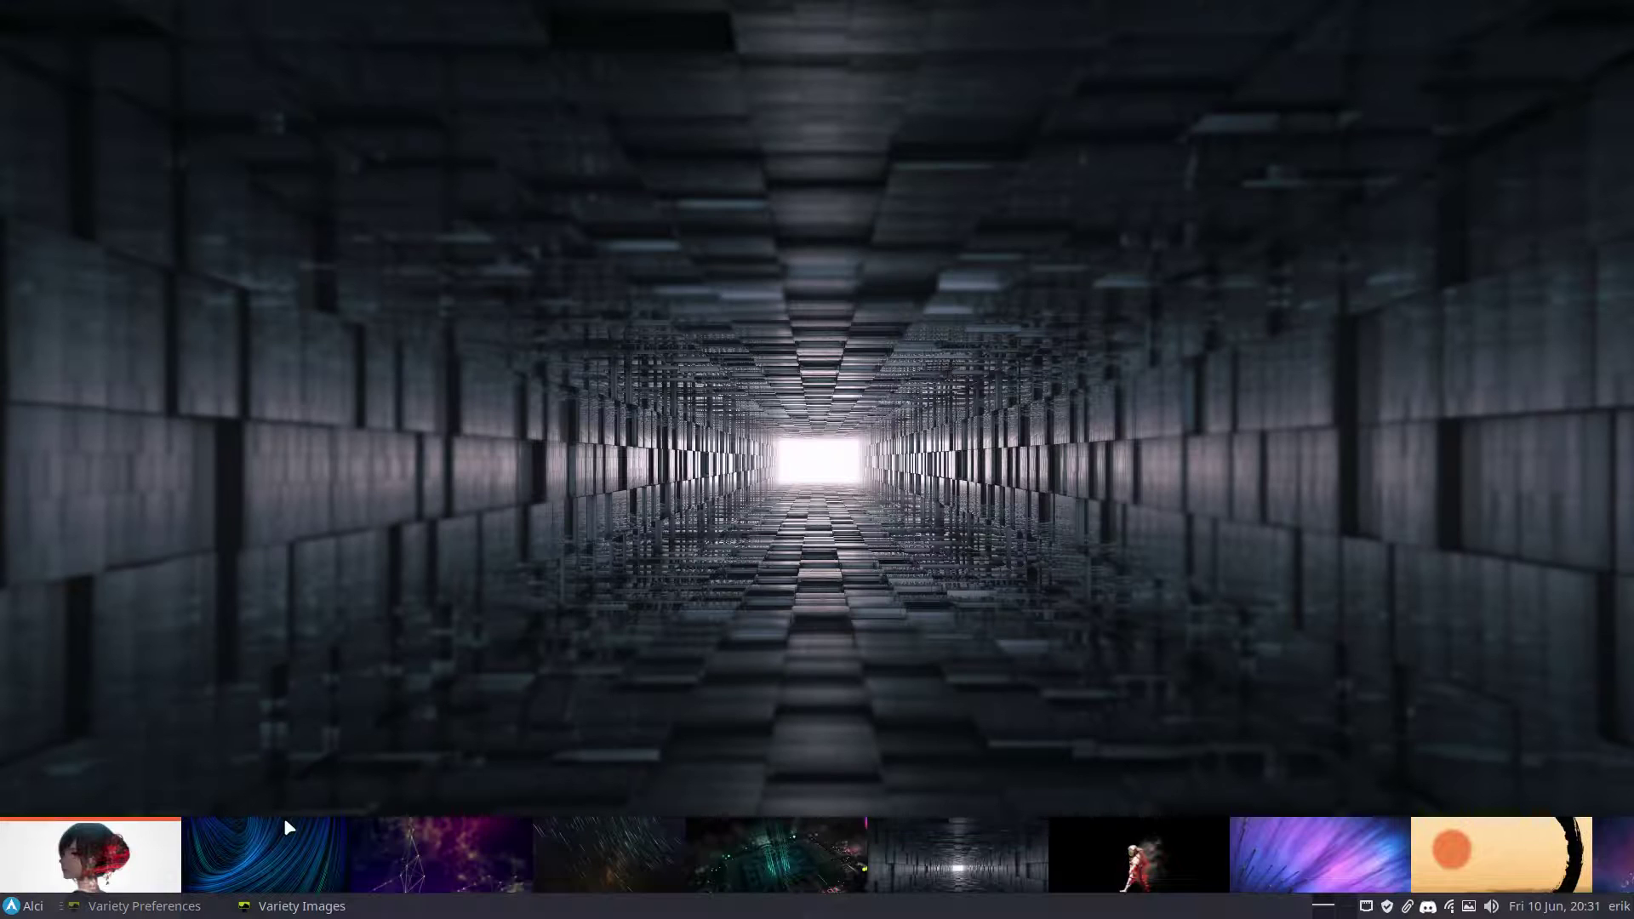
left_click(226, 849)
right_click(271, 865)
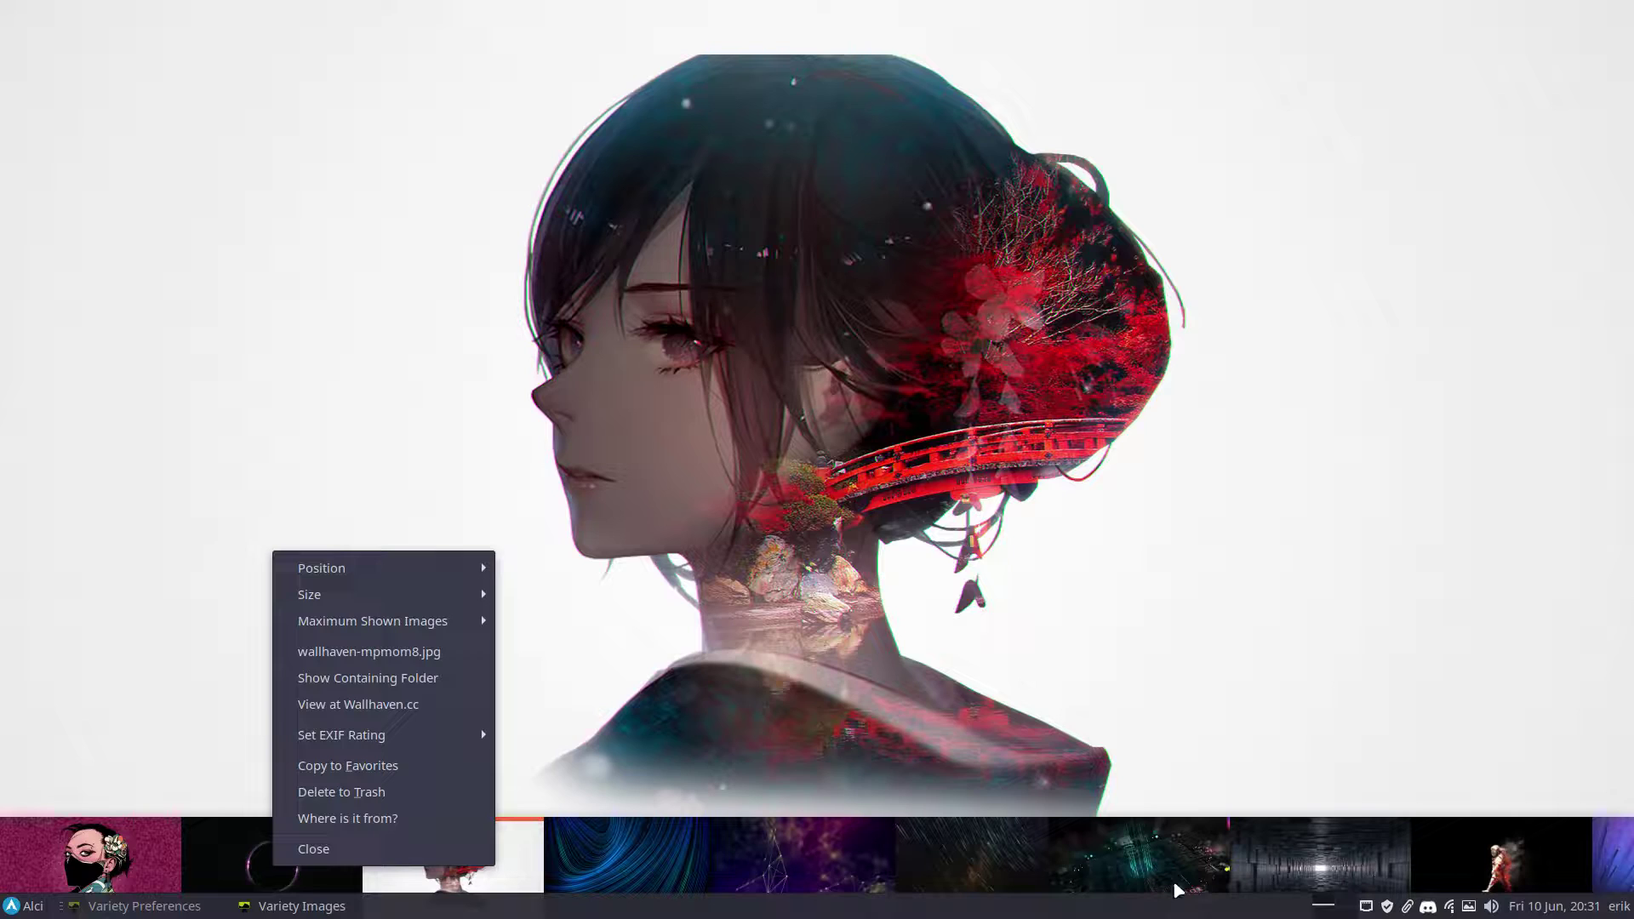
left_click(652, 878)
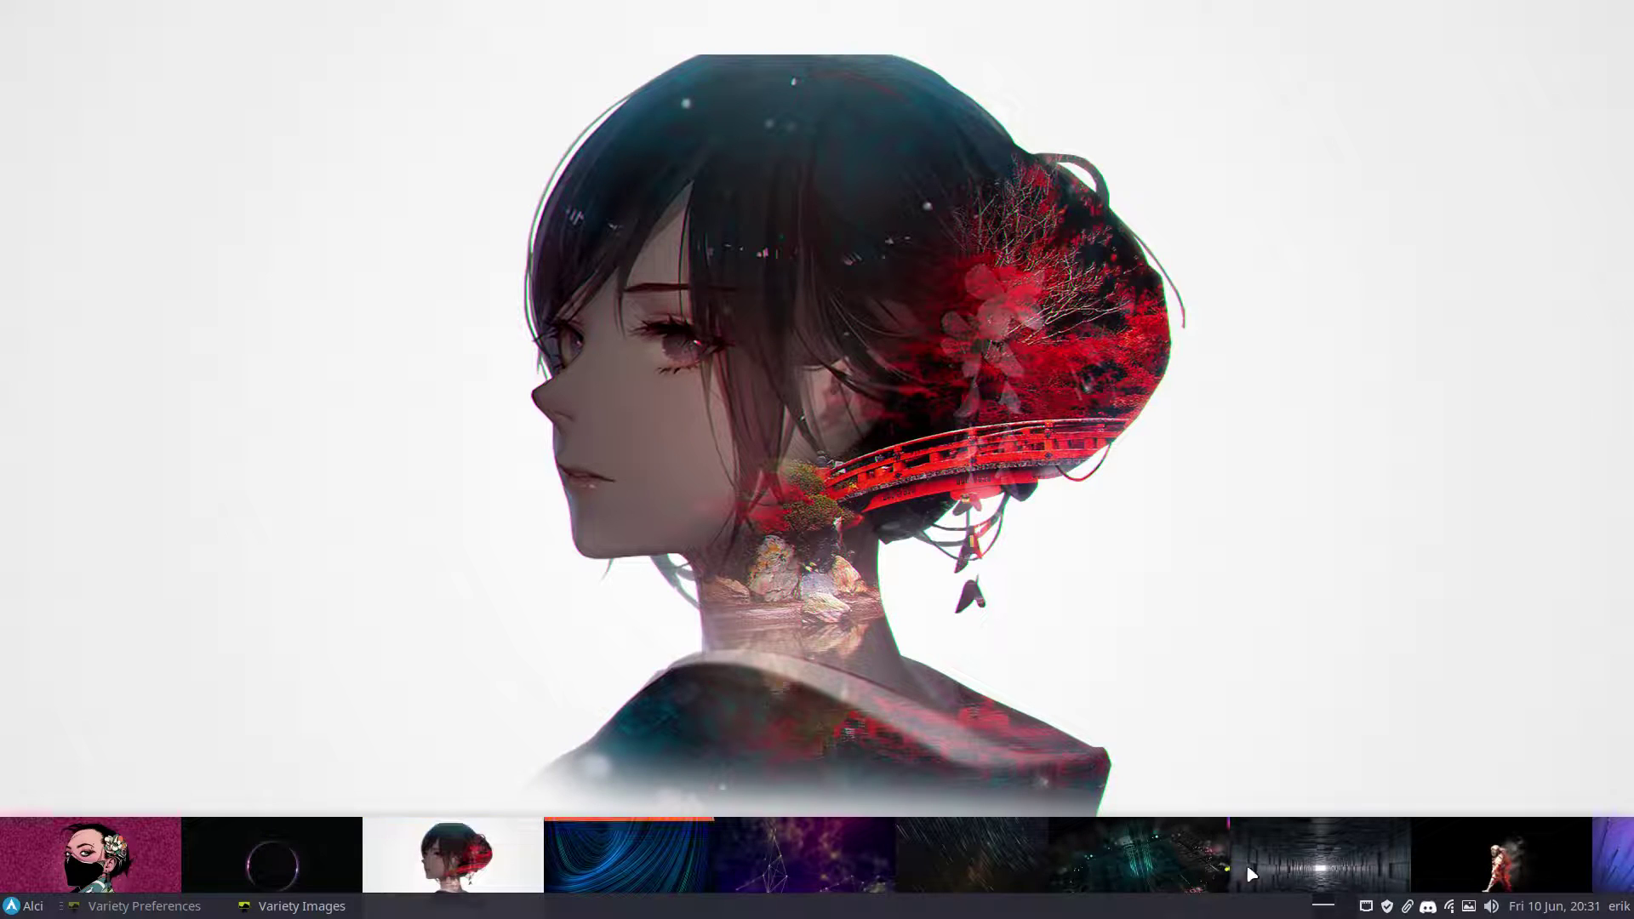
- Try the purple rays and red triangle images, keep the fiery astronaut, and close the strip
scroll(1391, 877, "down", 5)
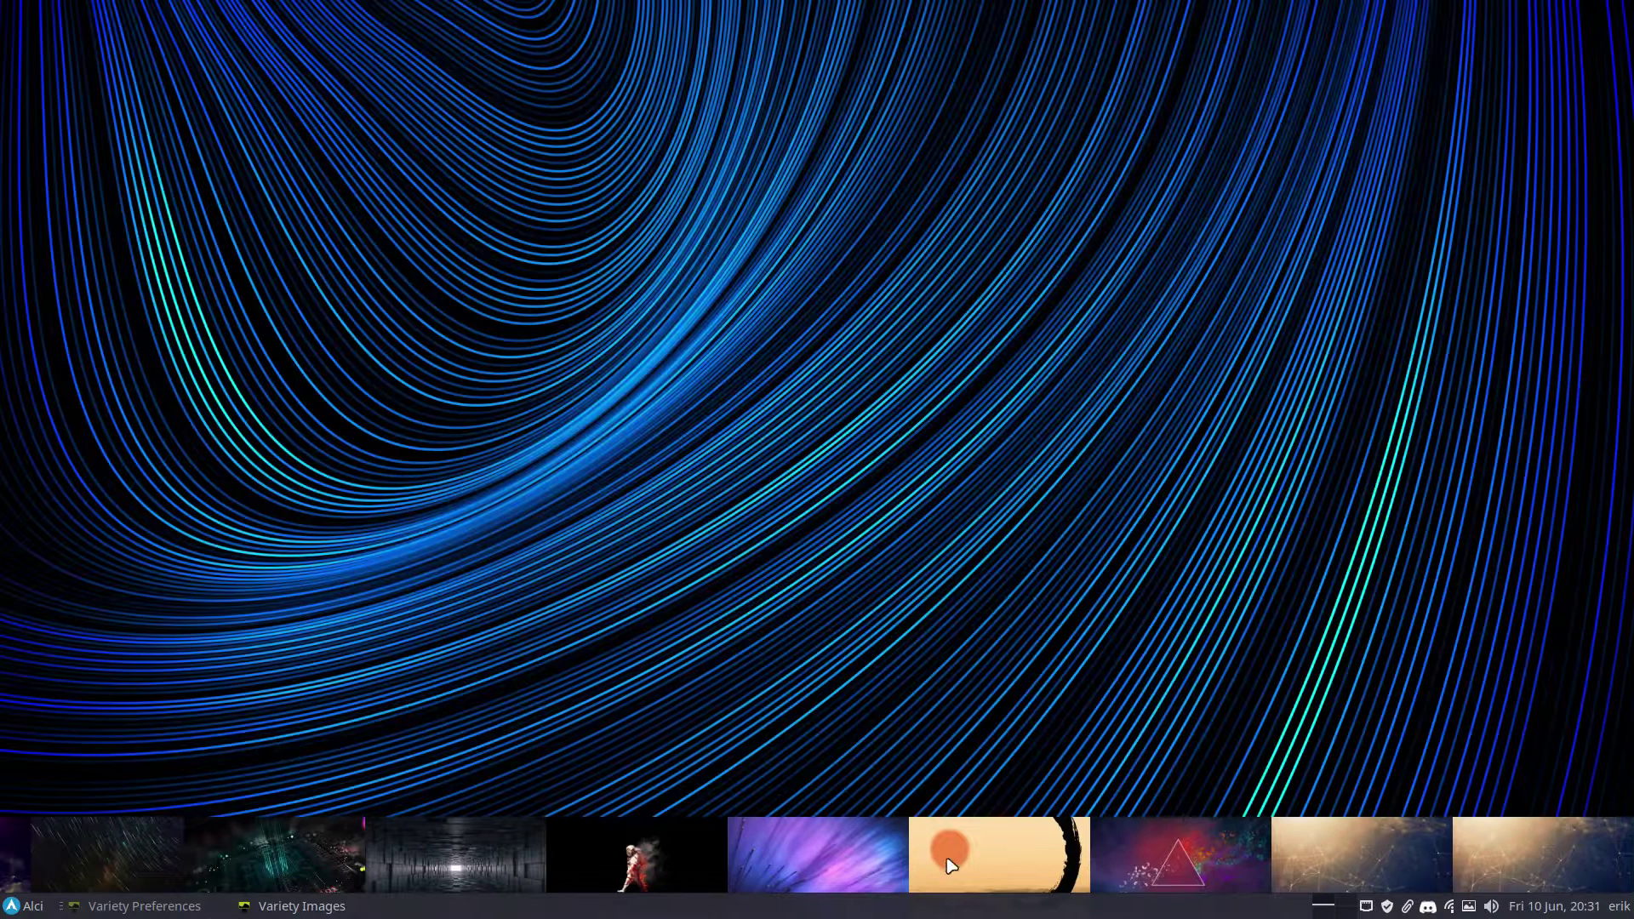
left_click(766, 864)
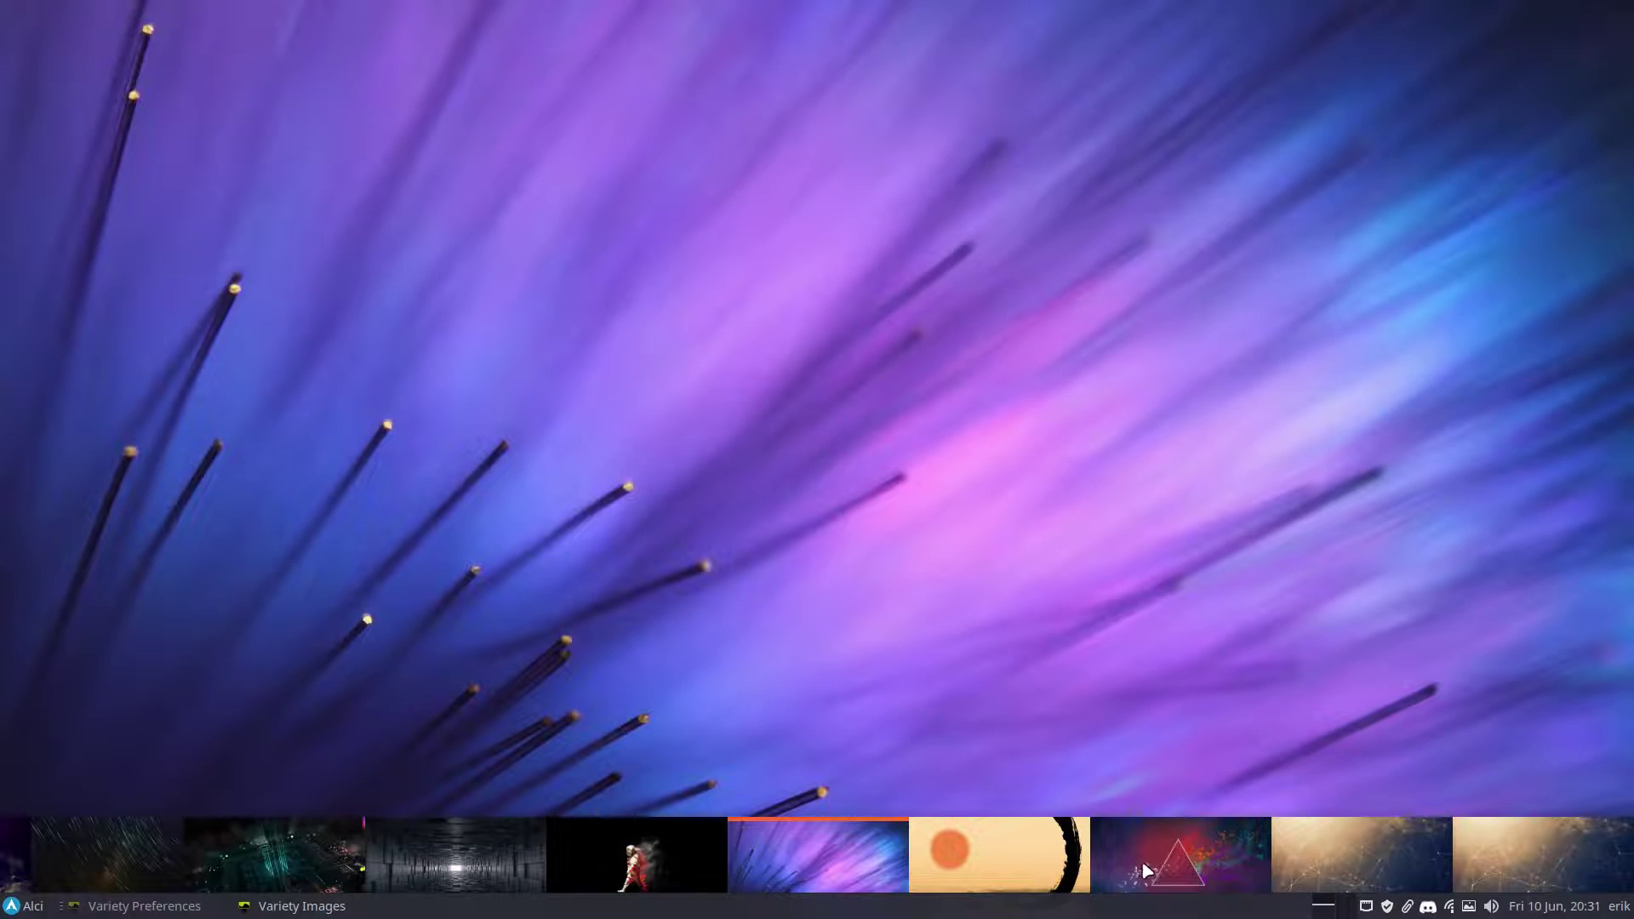
left_click(1162, 868)
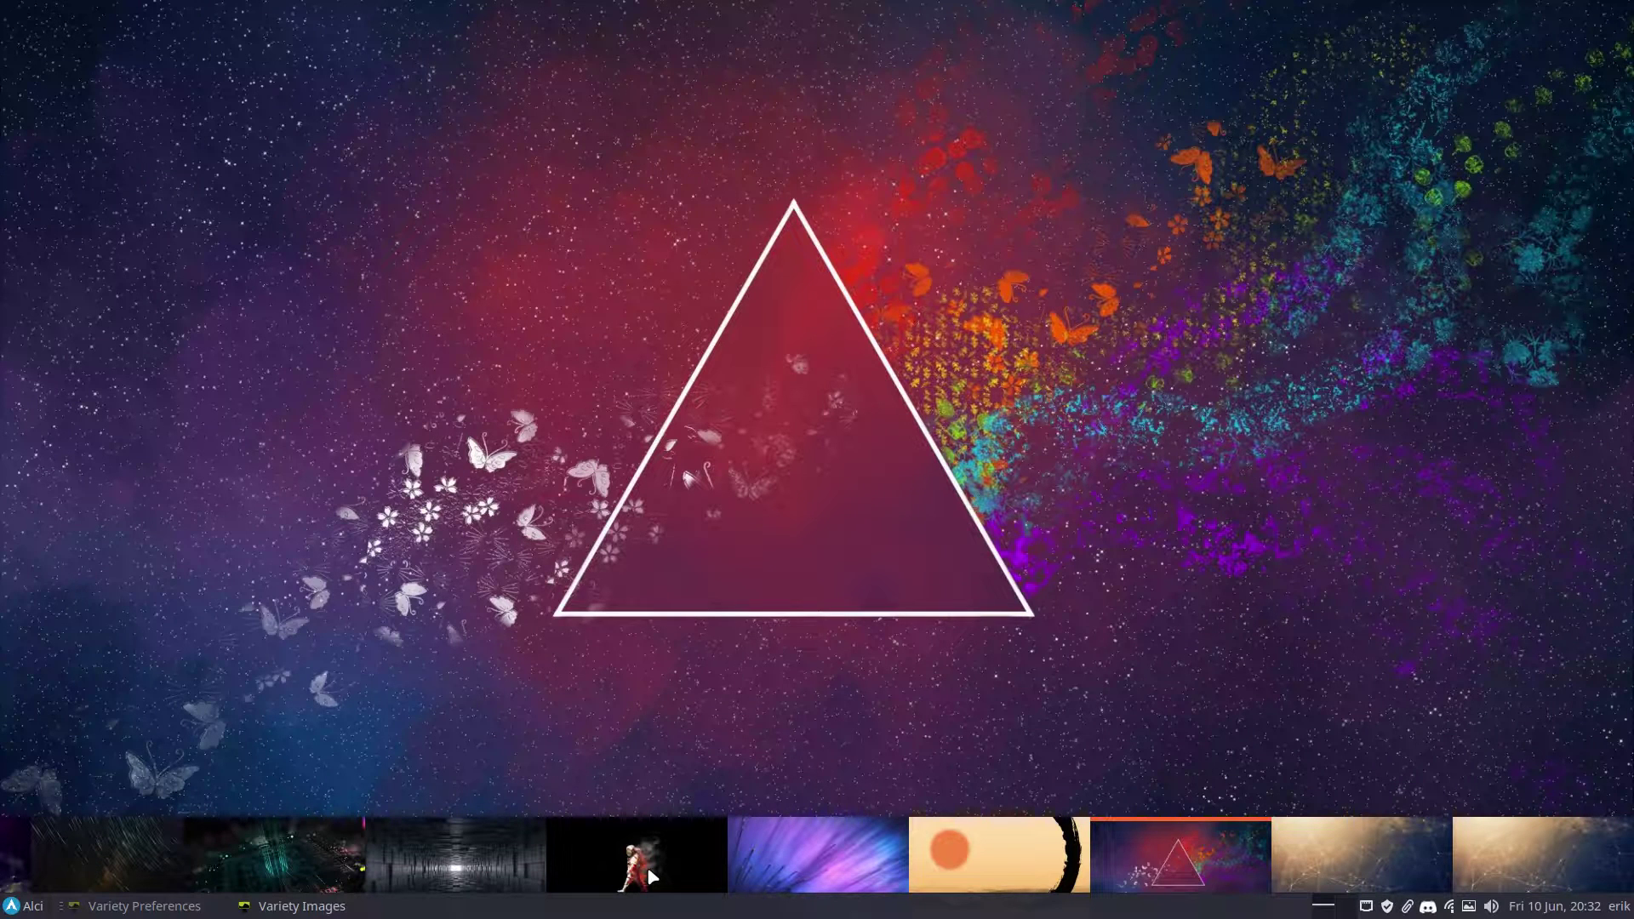
left_click(652, 876)
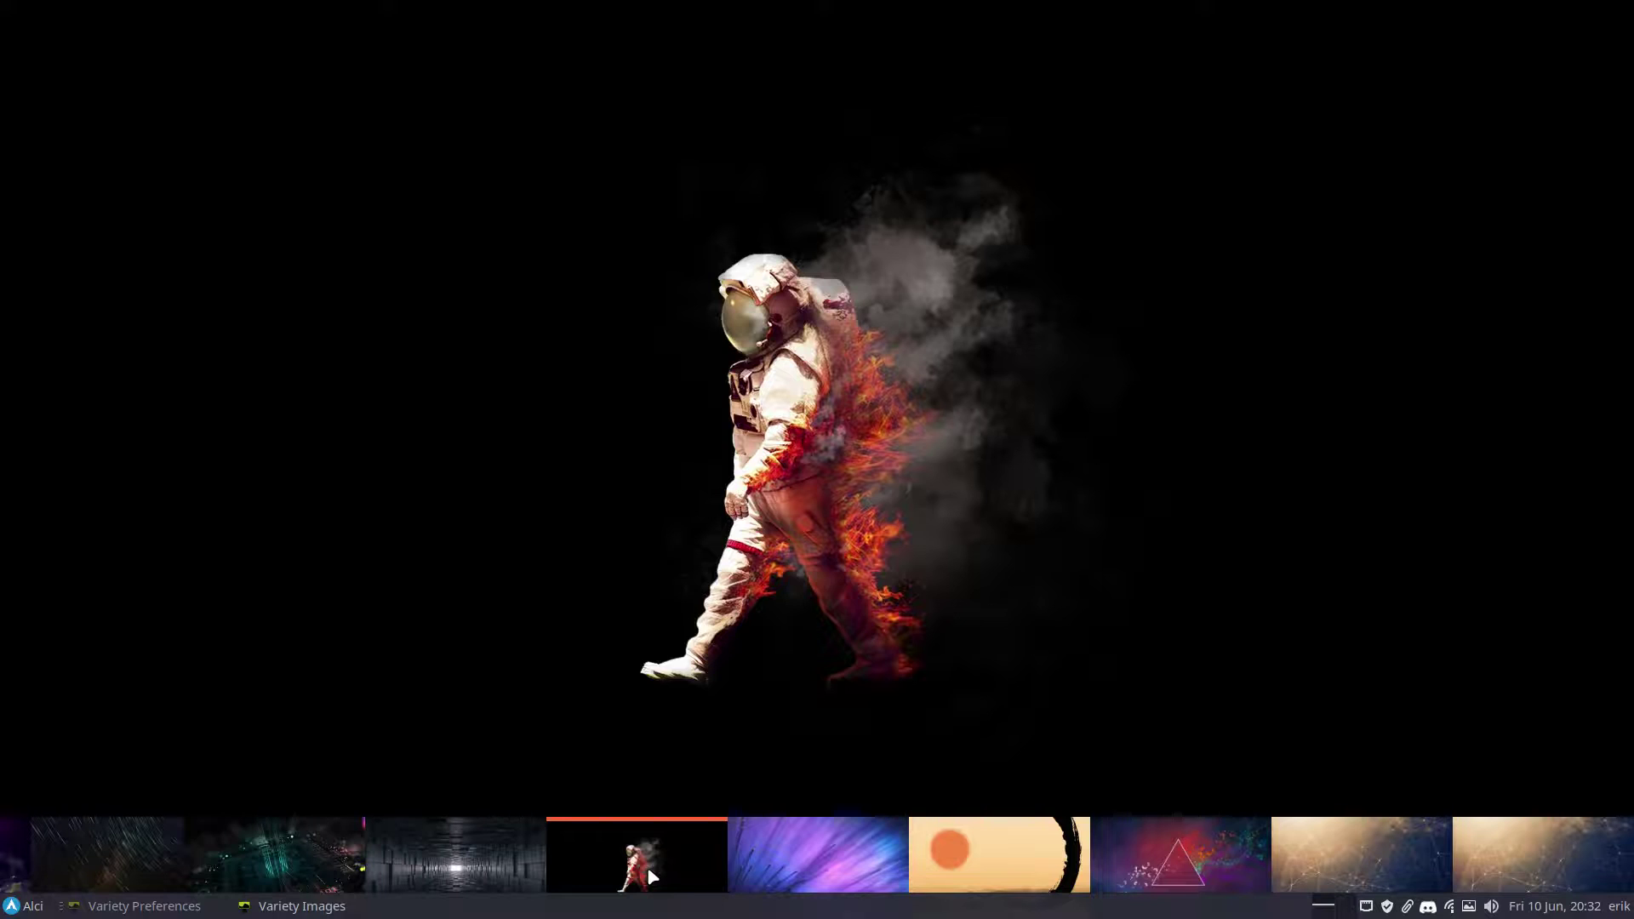
right_click(652, 877)
left_click(691, 857)
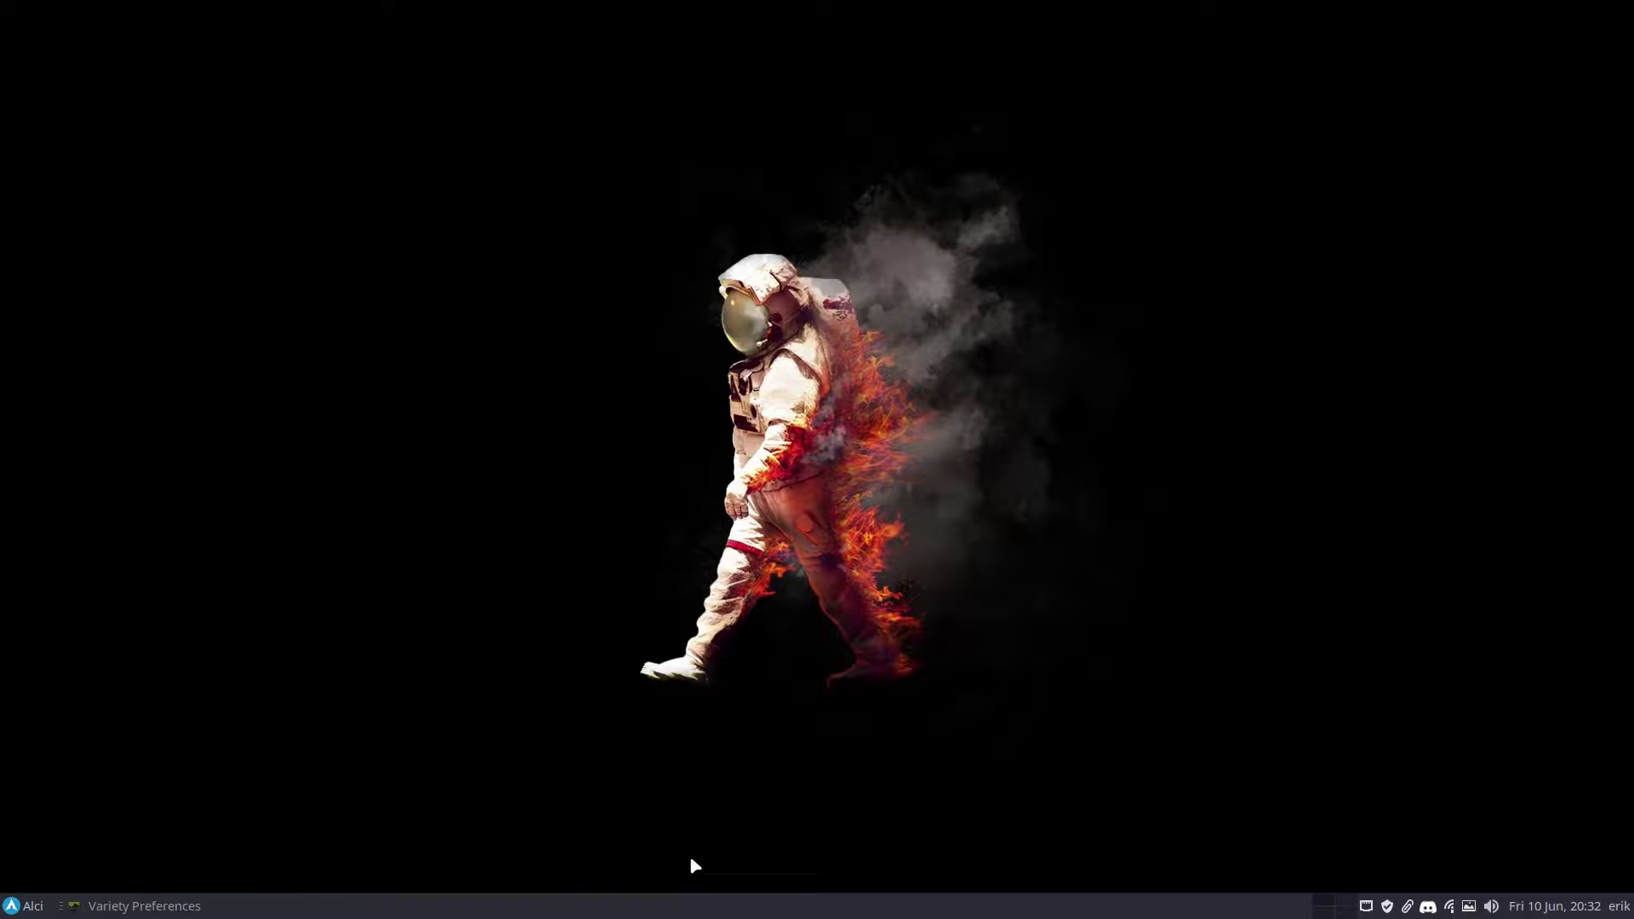
left_click(23, 906)
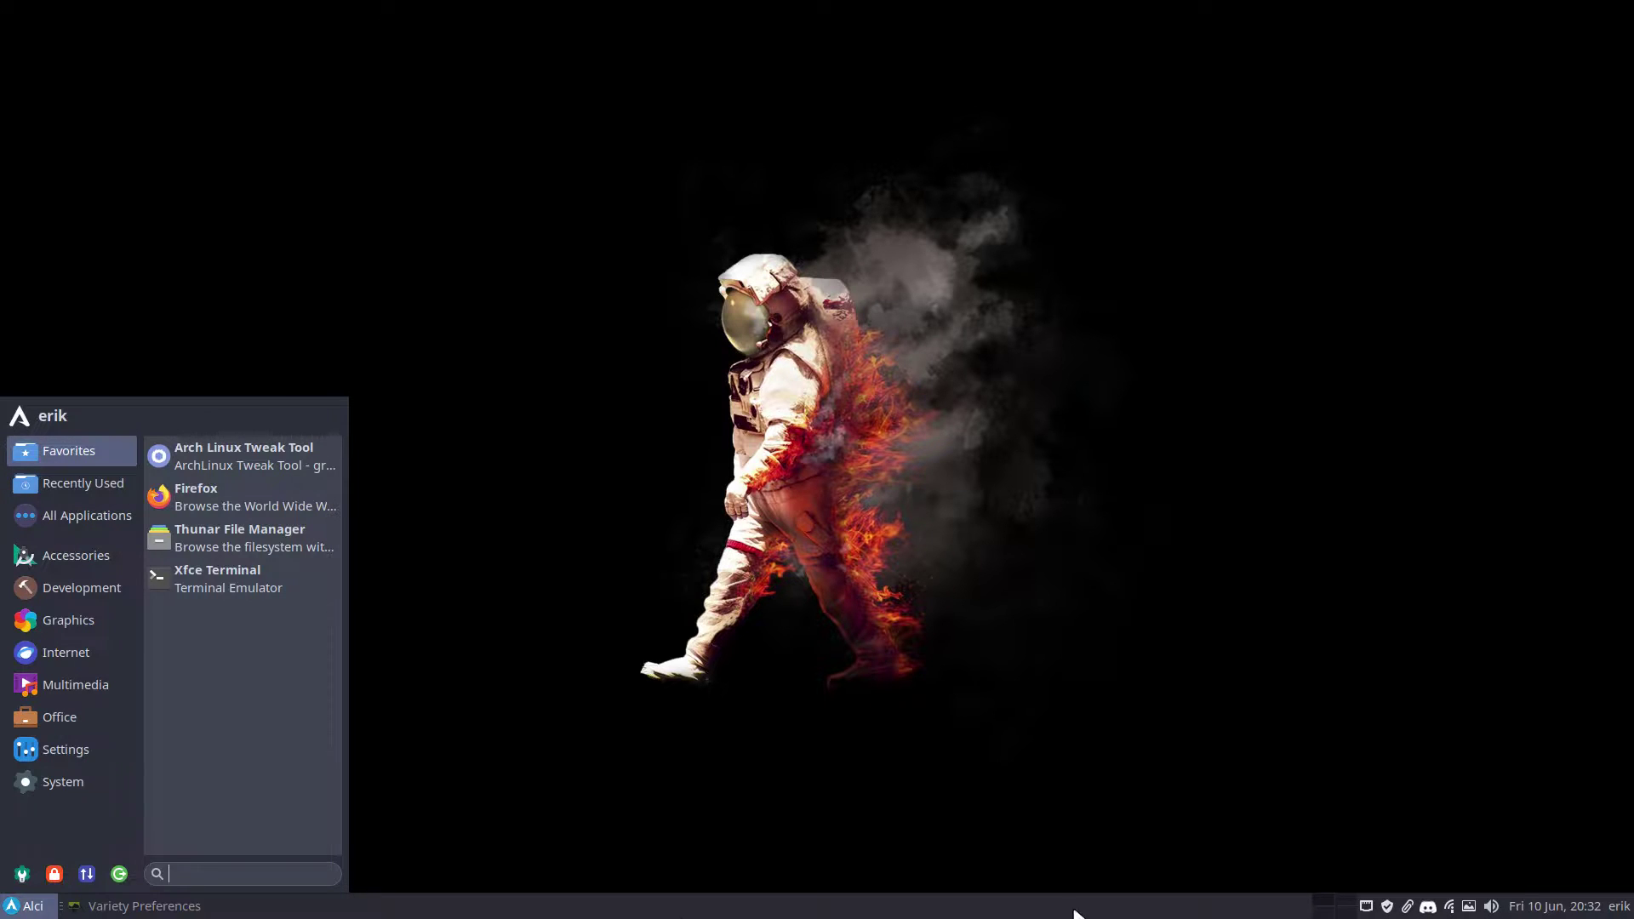
left_click(1492, 908)
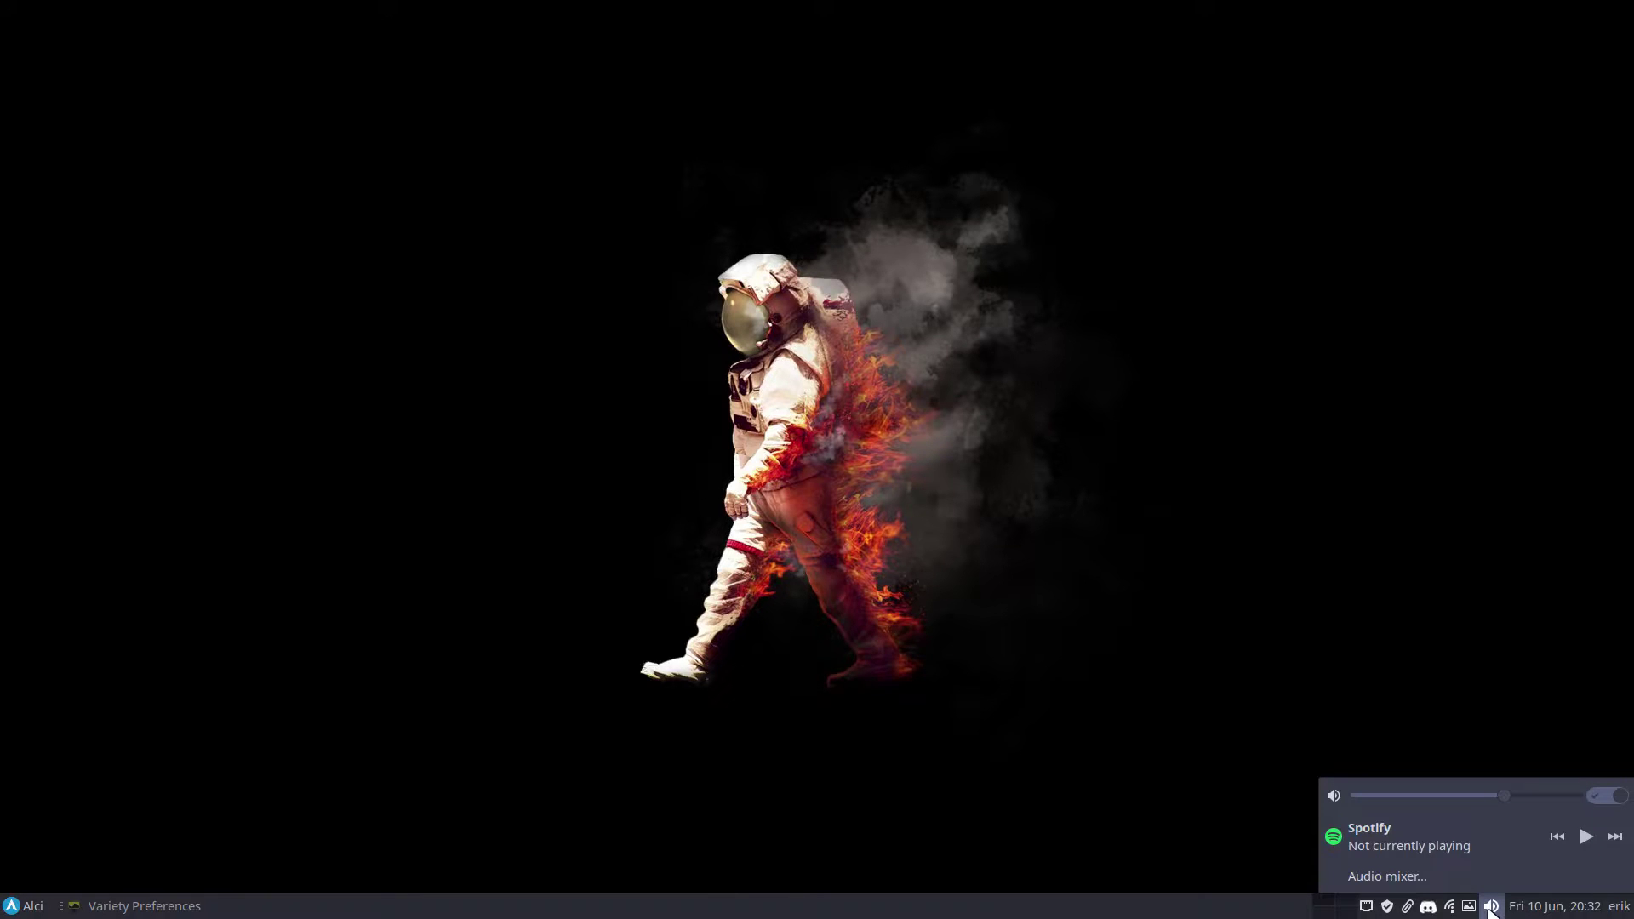
left_click(1387, 876)
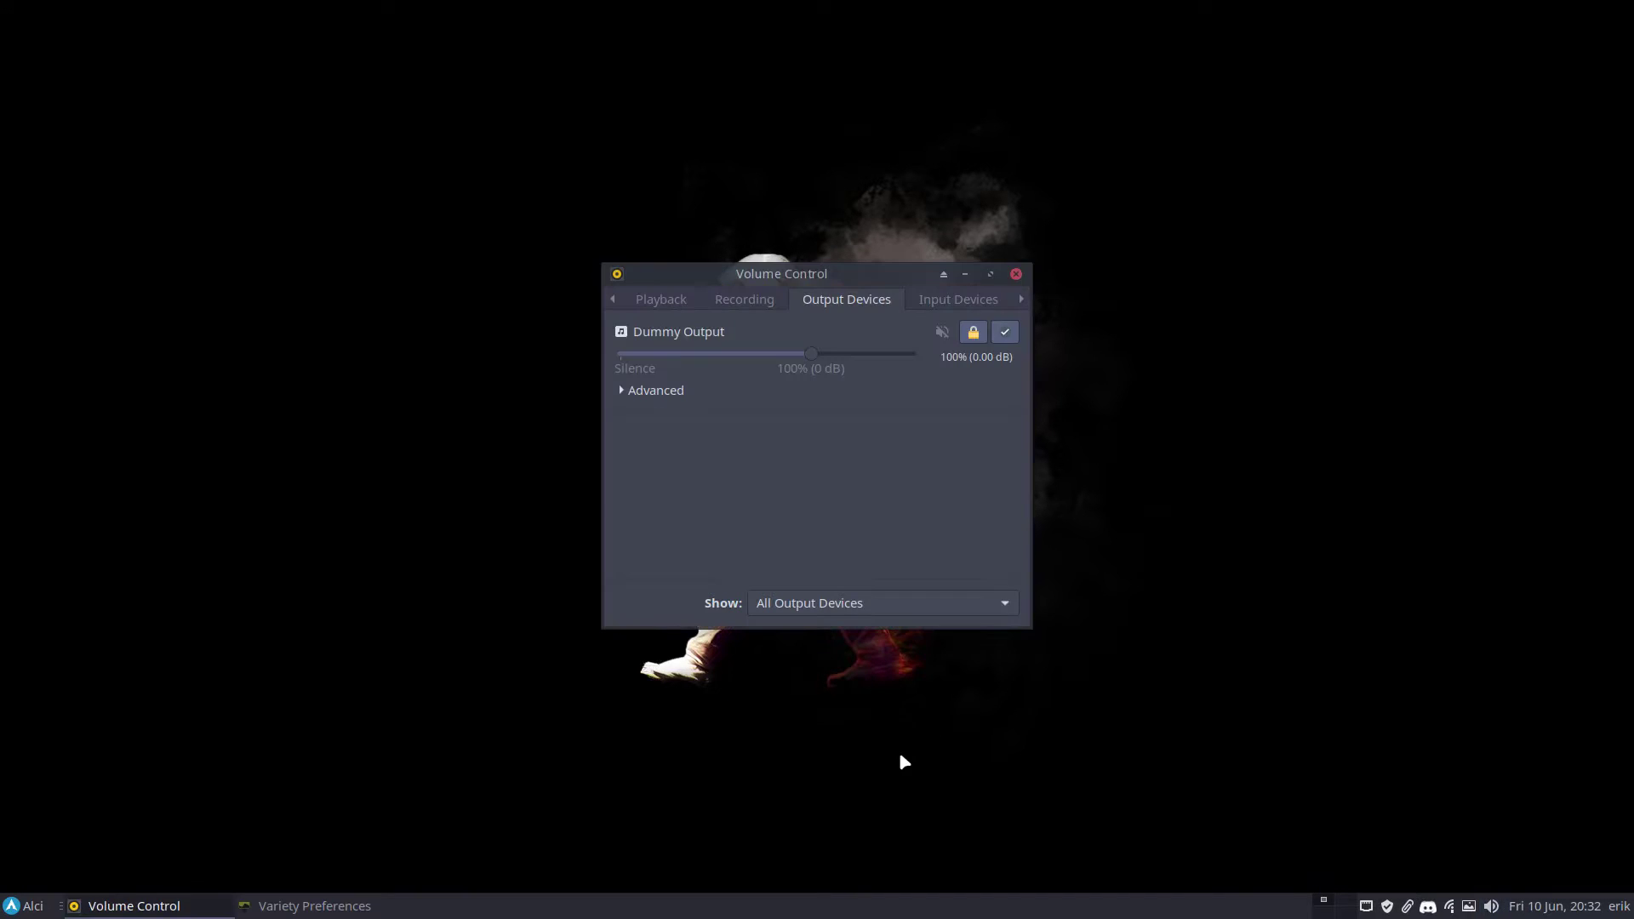
left_click(1016, 275)
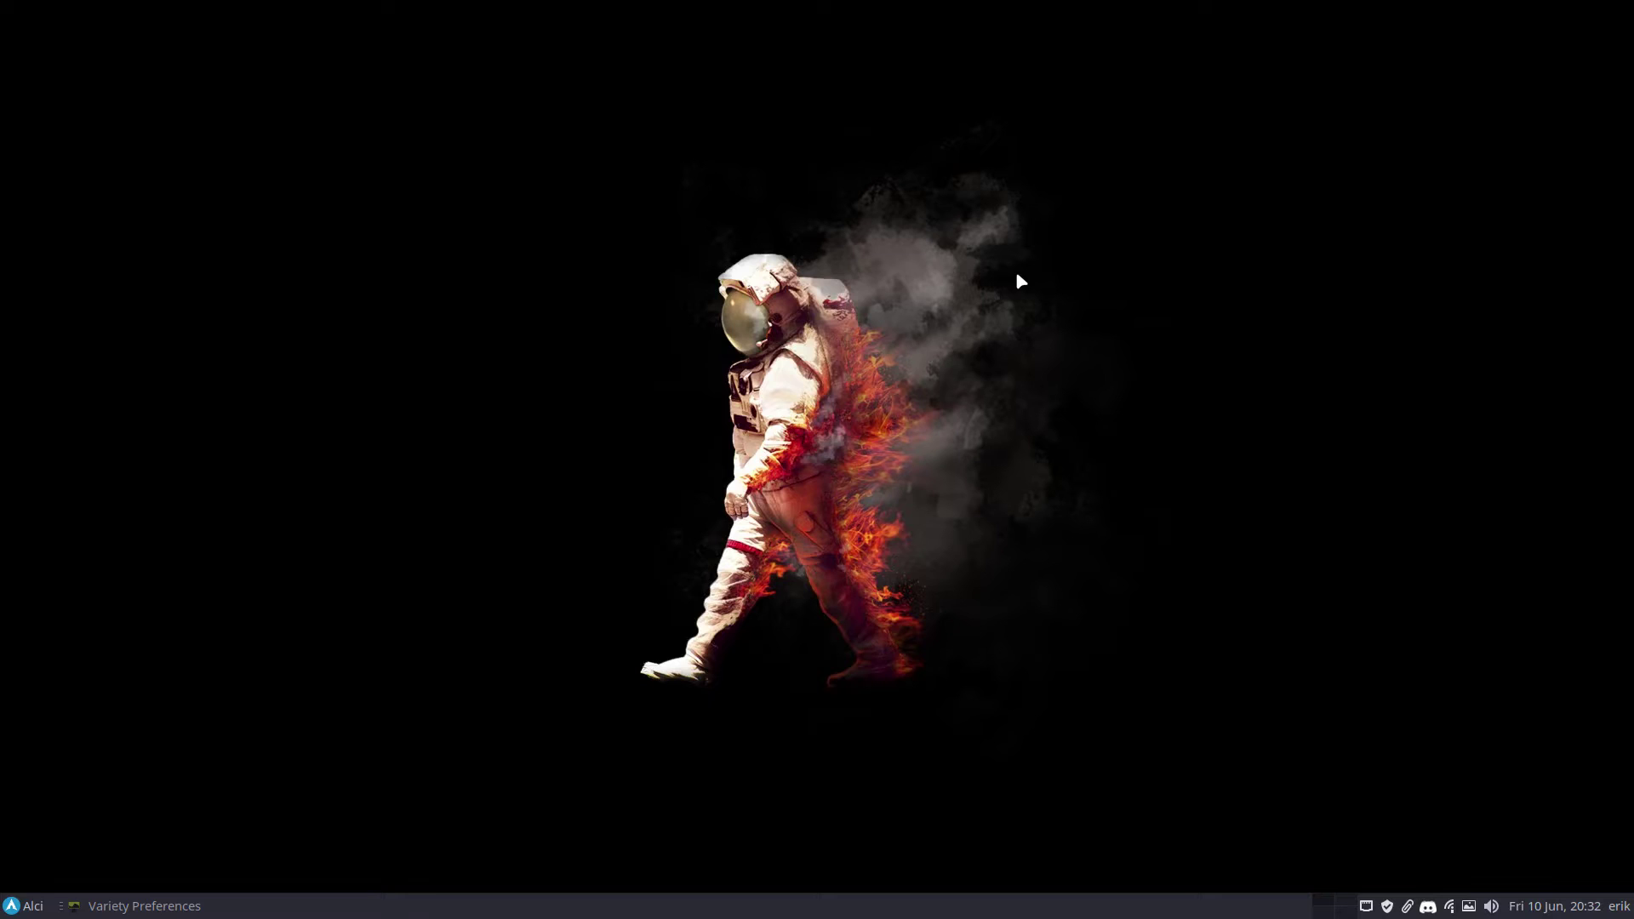